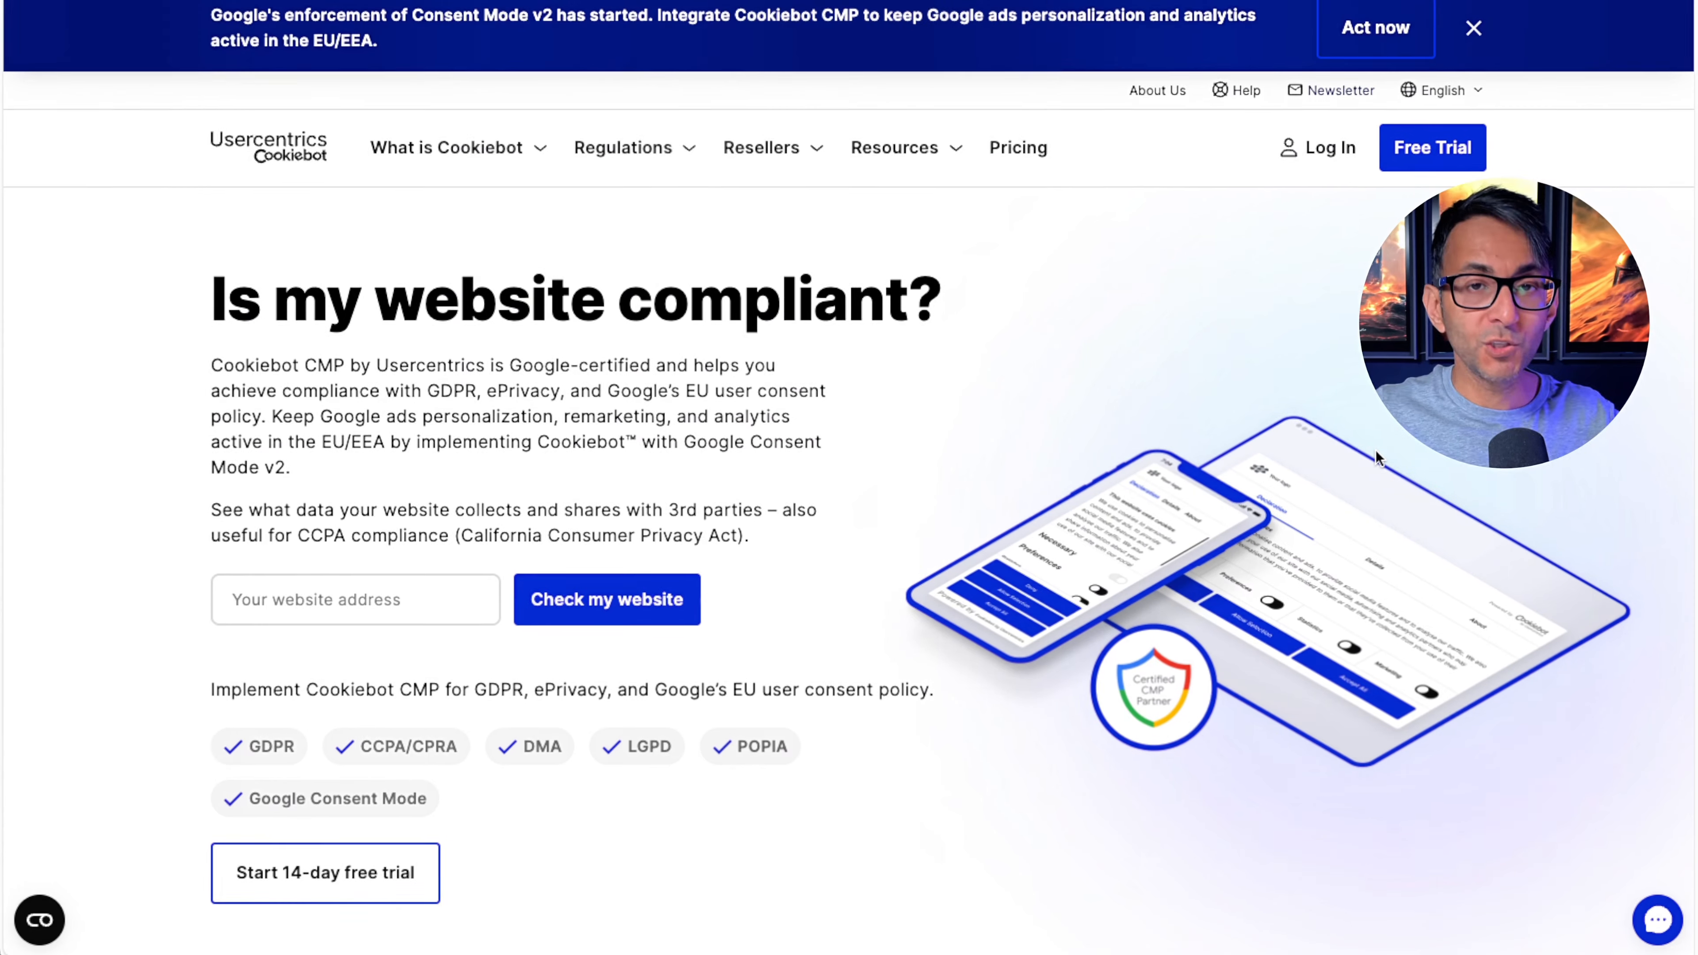
Step: Open the Cookiebot pricing page and compare the features of the Free and Premium plans
scroll(1371, 451, down, 1)
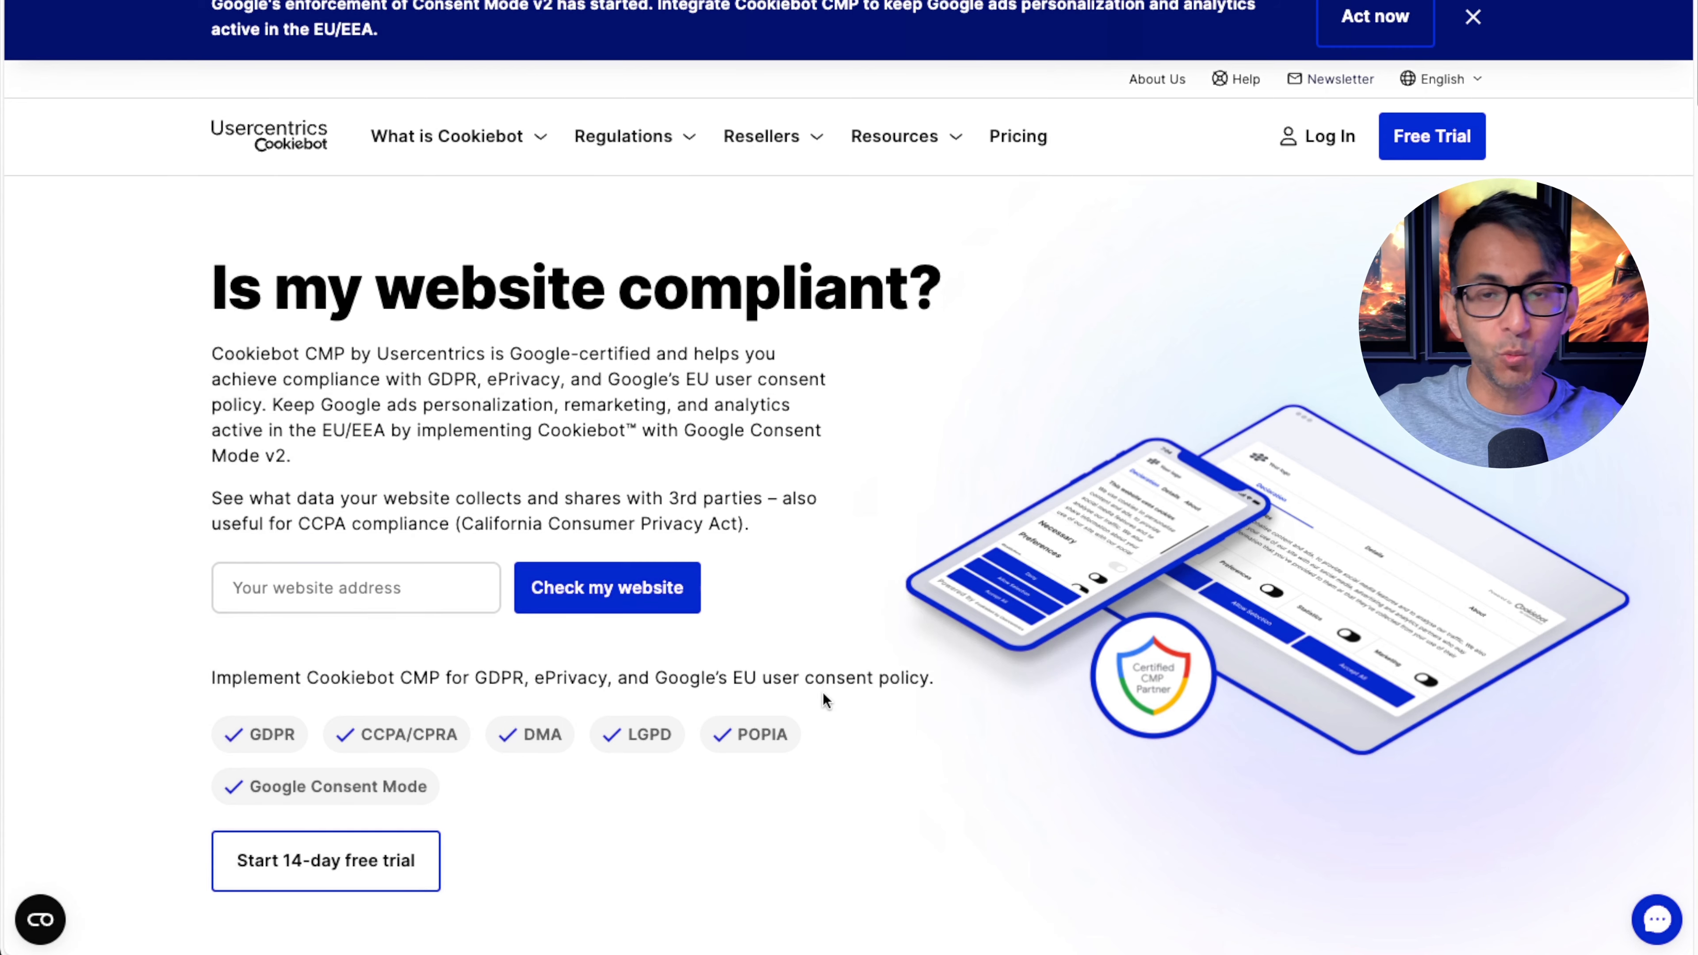
click(1018, 136)
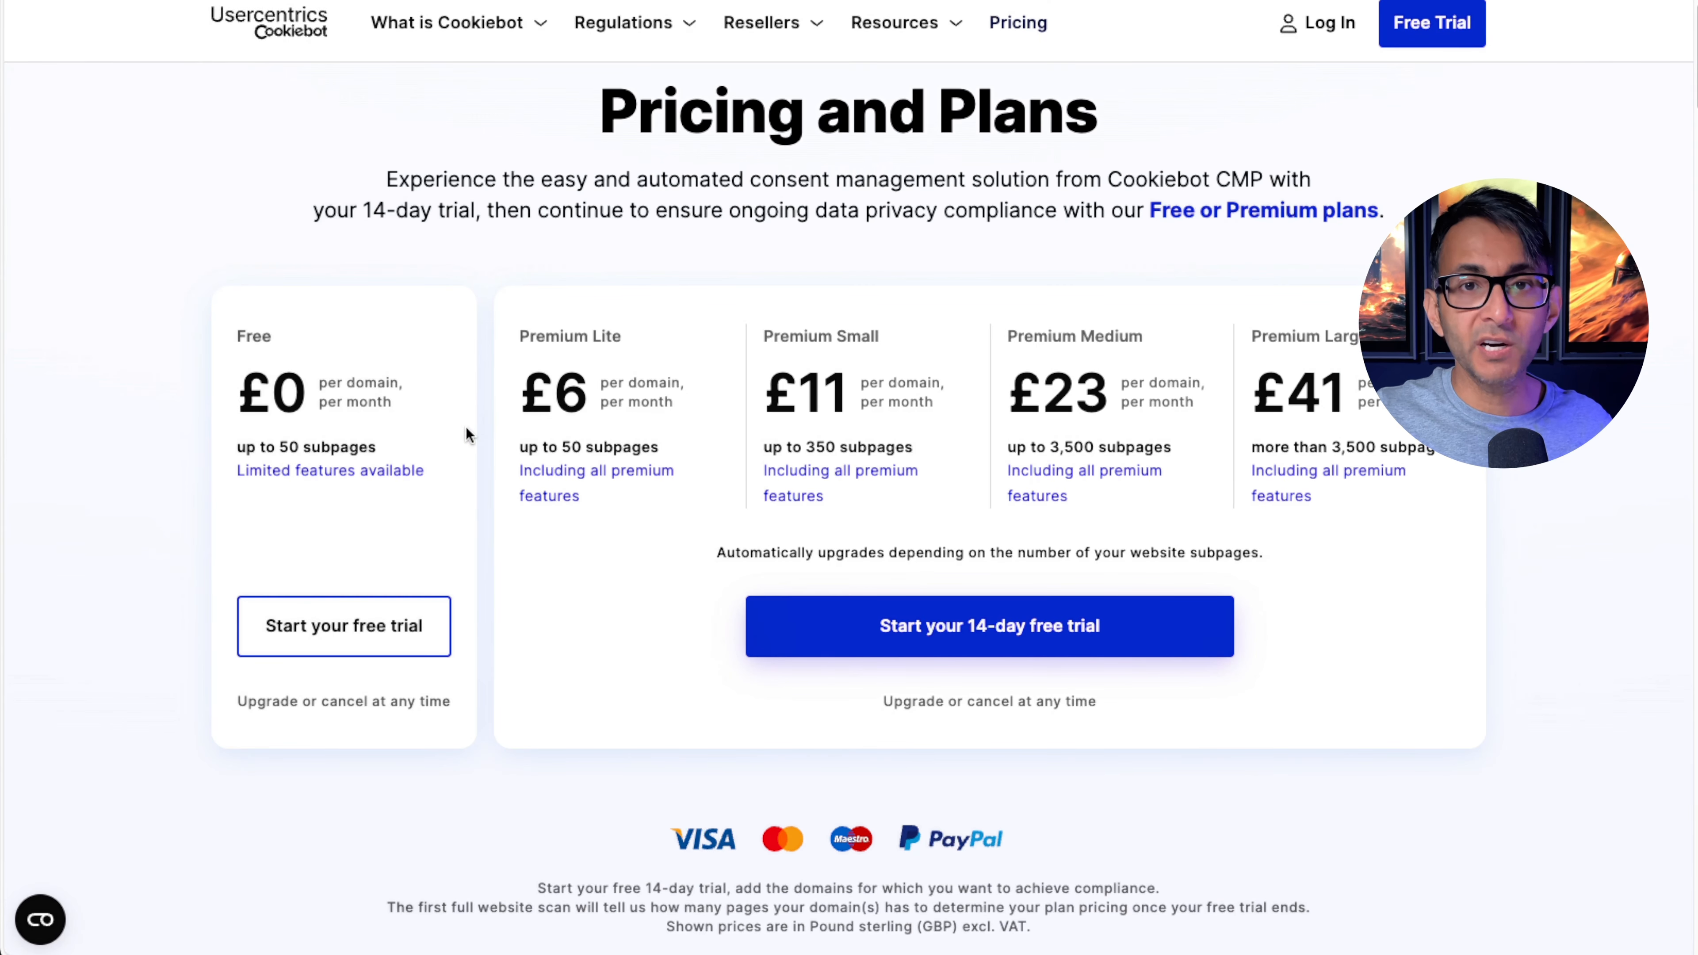
scroll(678, 428, down, 15)
scroll(848, 498, down, 5)
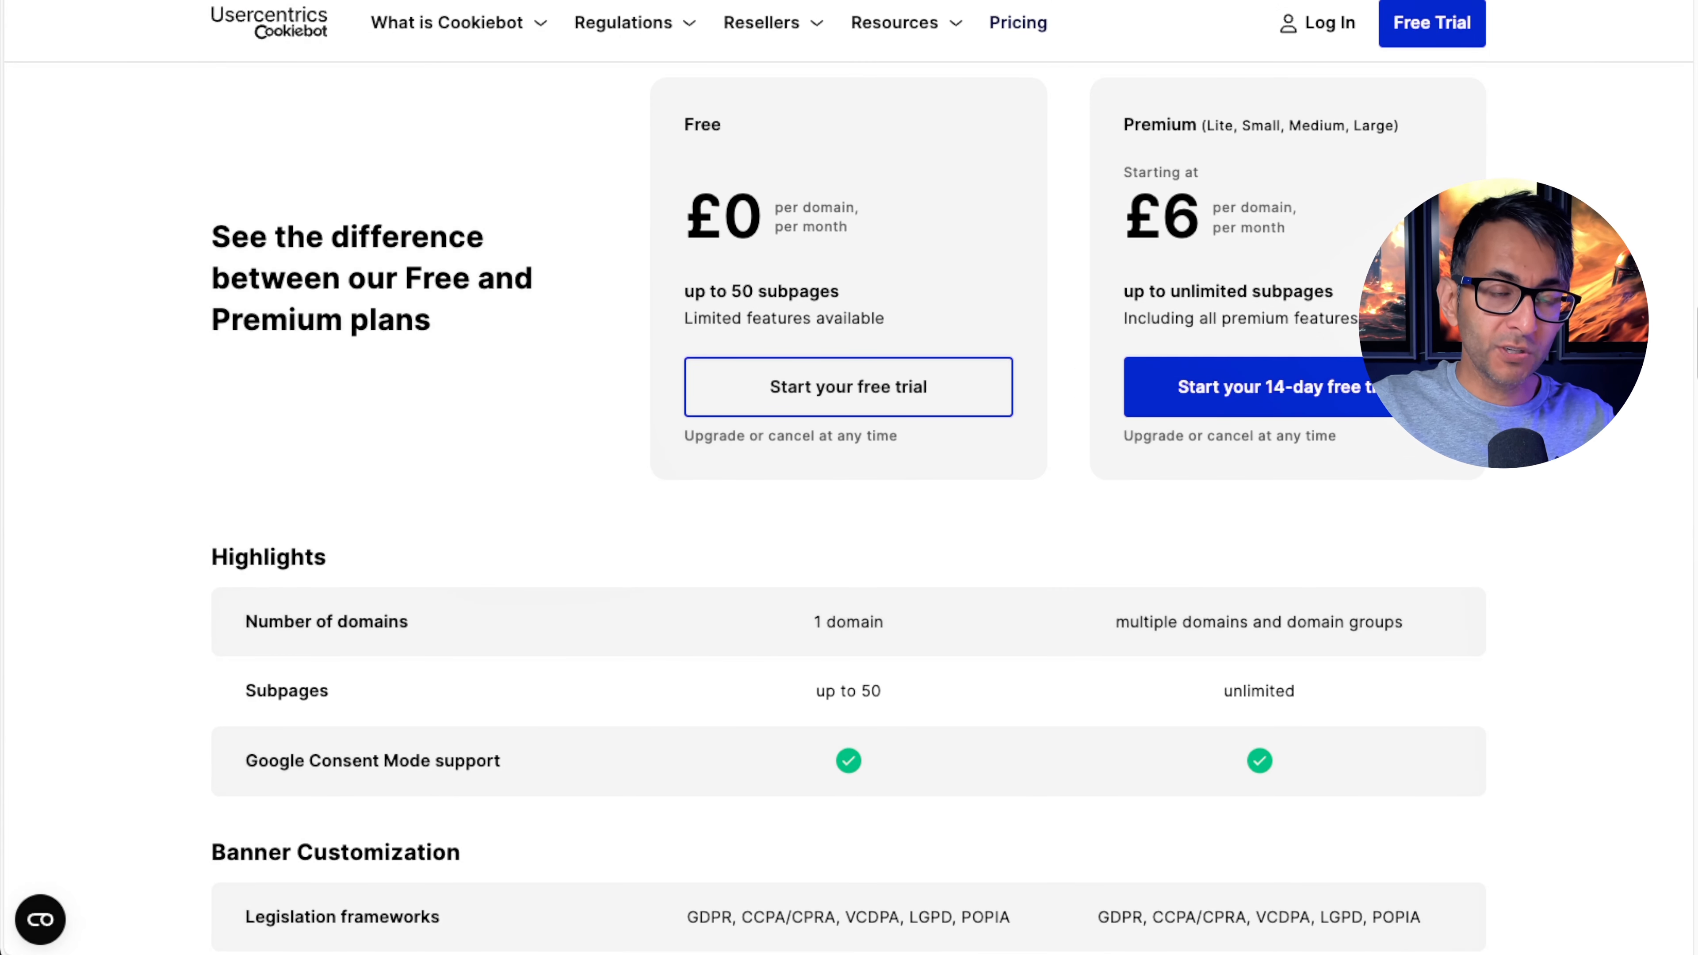
scroll(848, 508, down, 7)
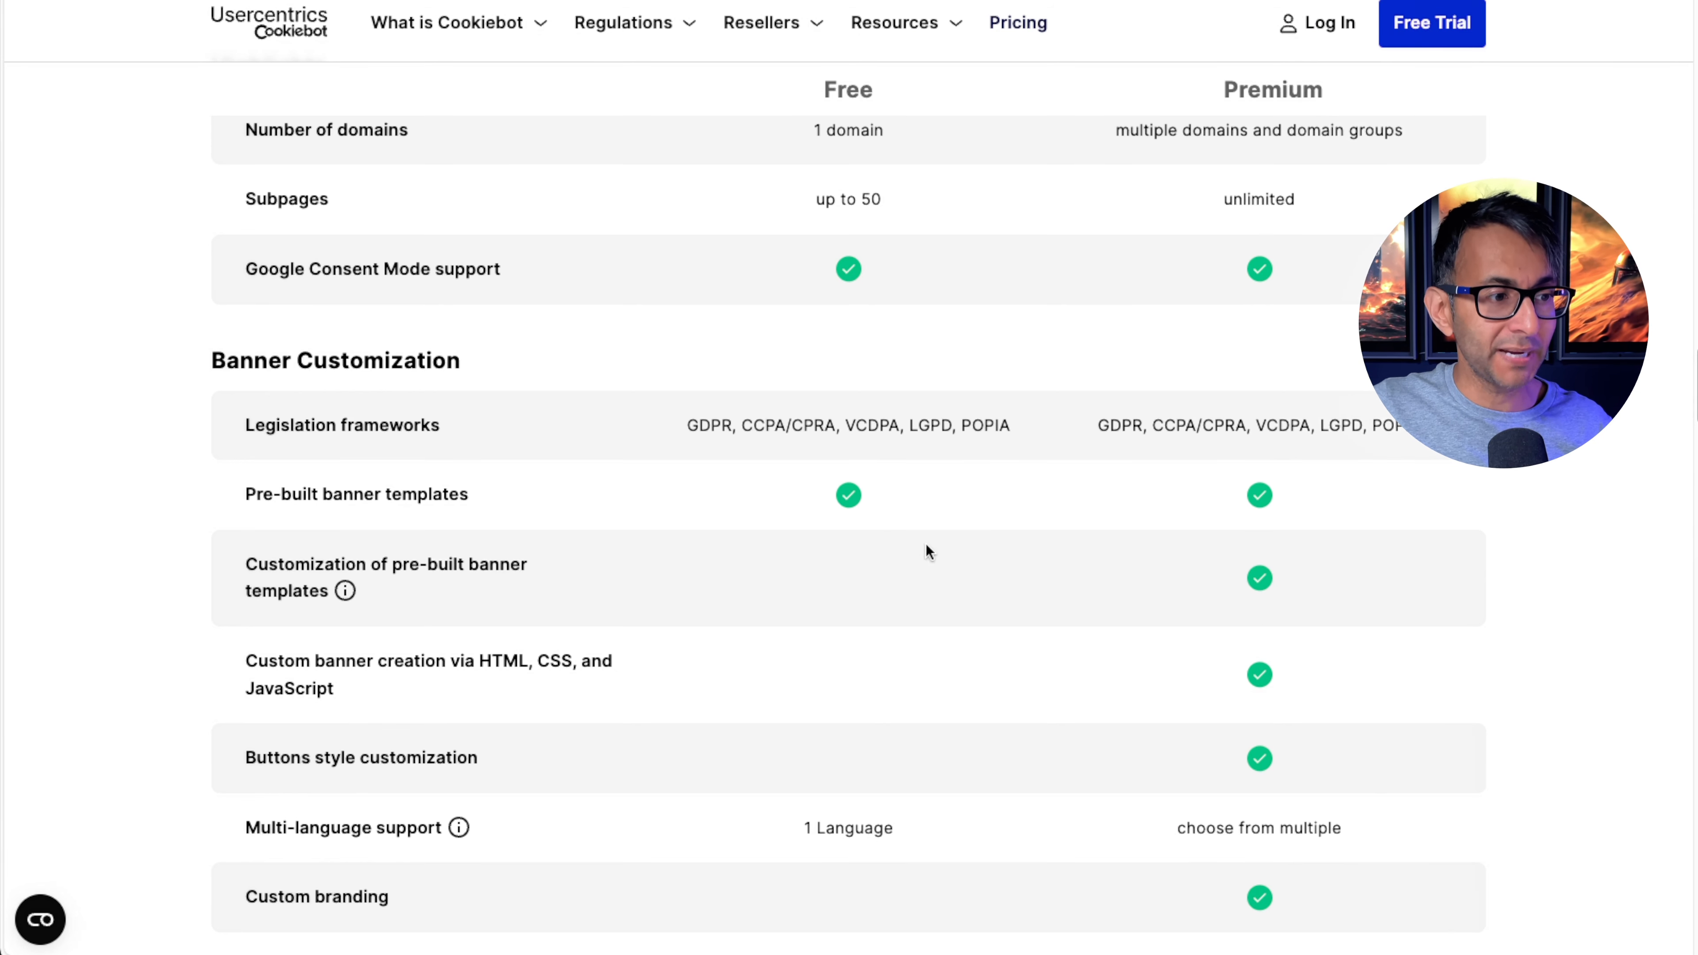
scroll(926, 543, down, 2)
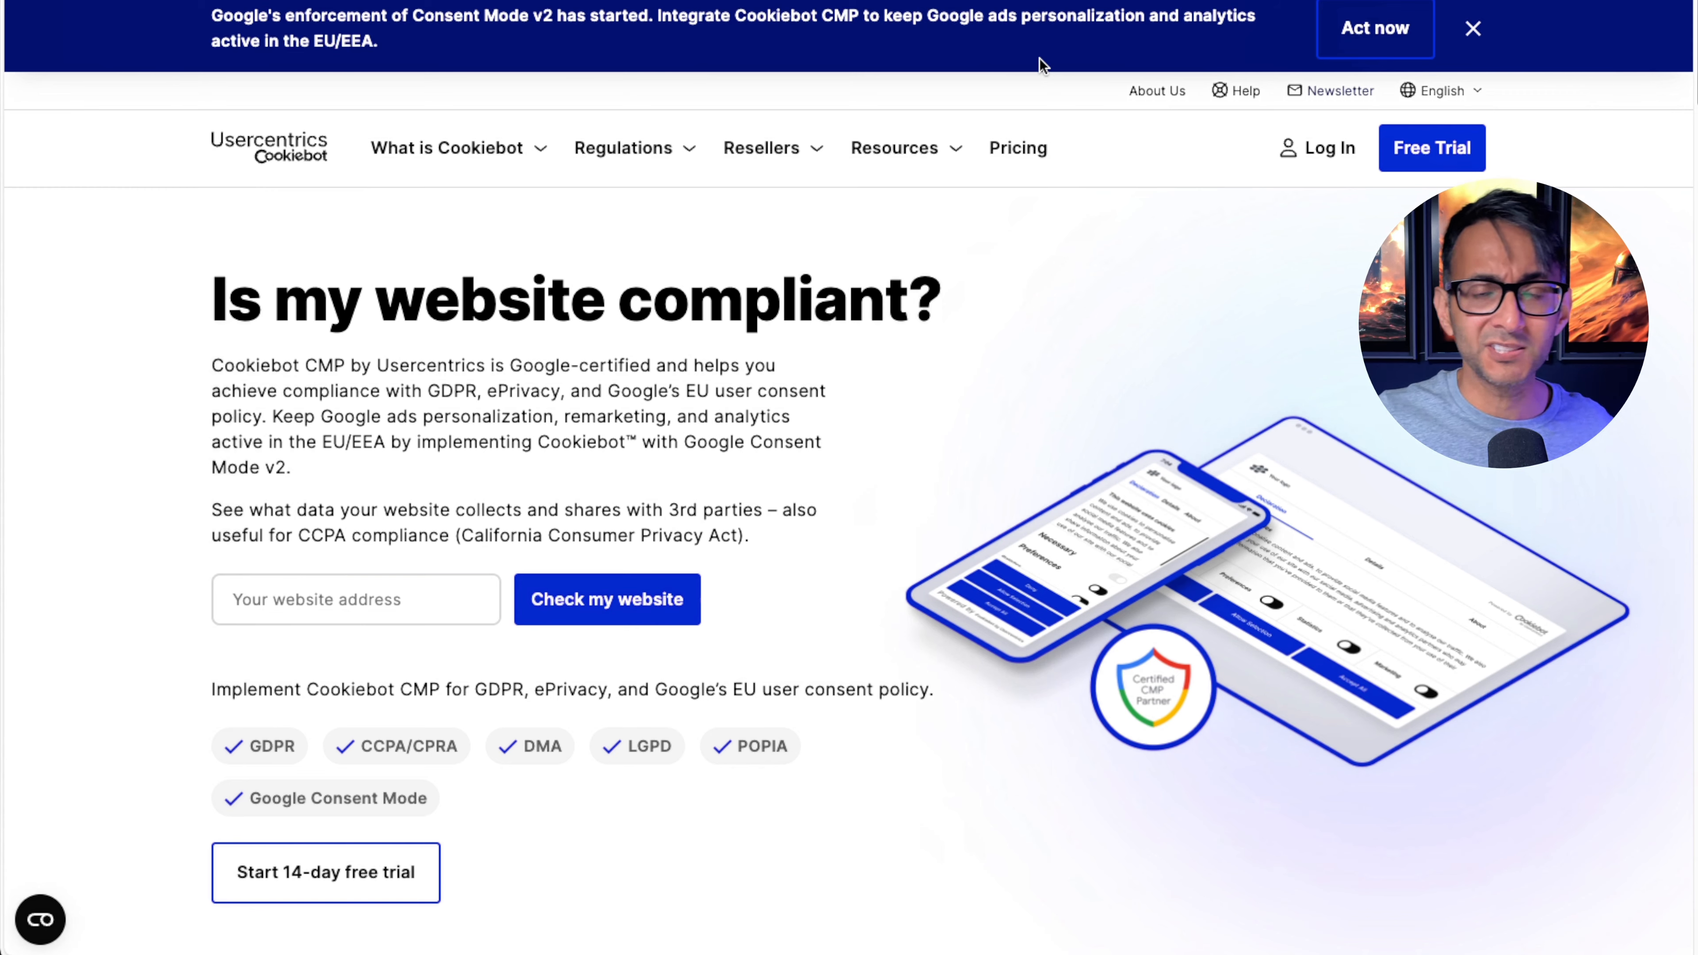
click(1445, 164)
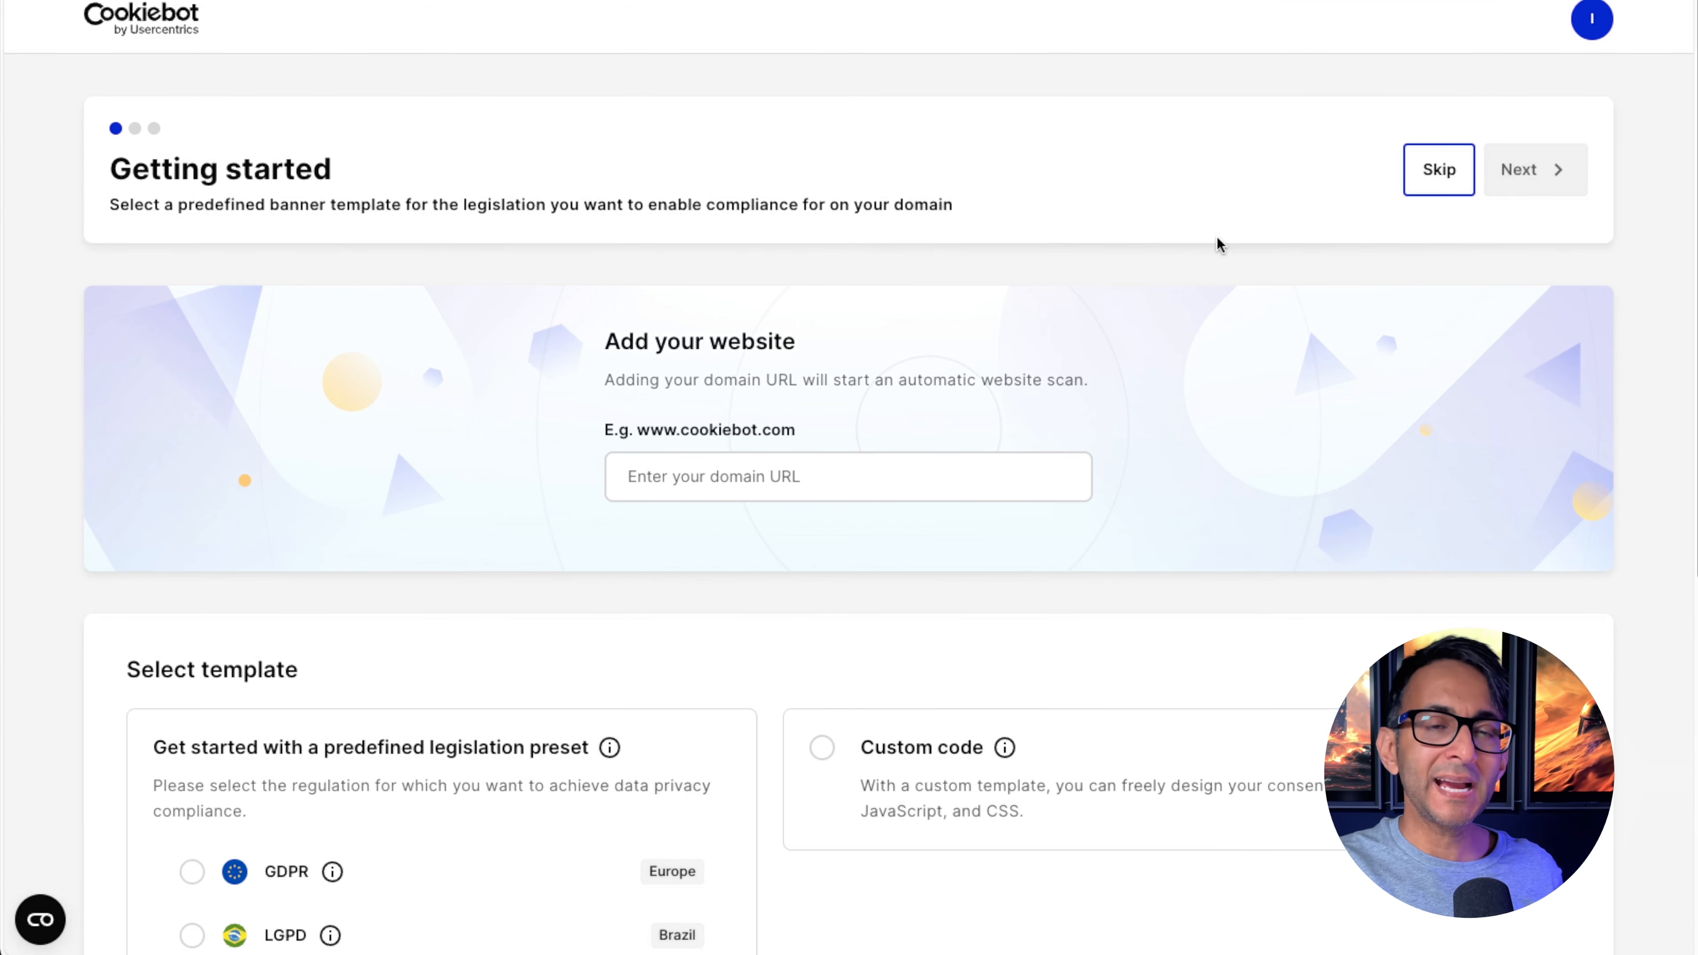
click(974, 498)
text(https://learn.websquadron.co.uk/)
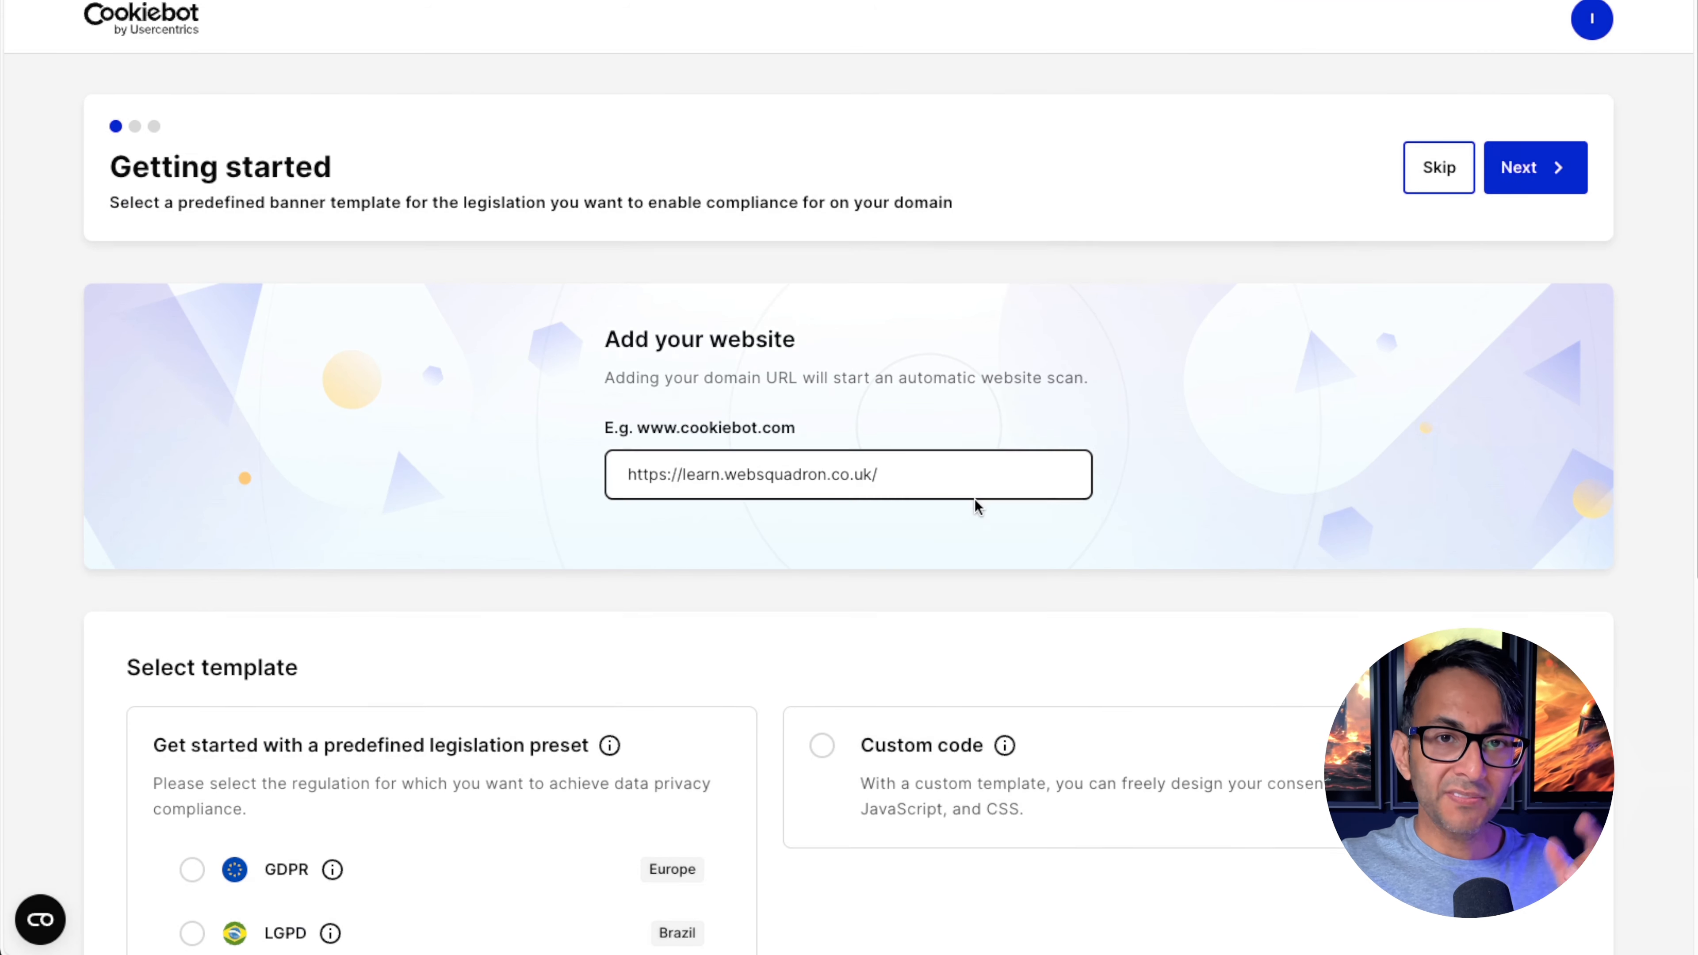
Step: Choose the GDPR legislation preset as the banner template and continue to the consent banner configuration
scroll(592, 508, down, 8)
click(194, 318)
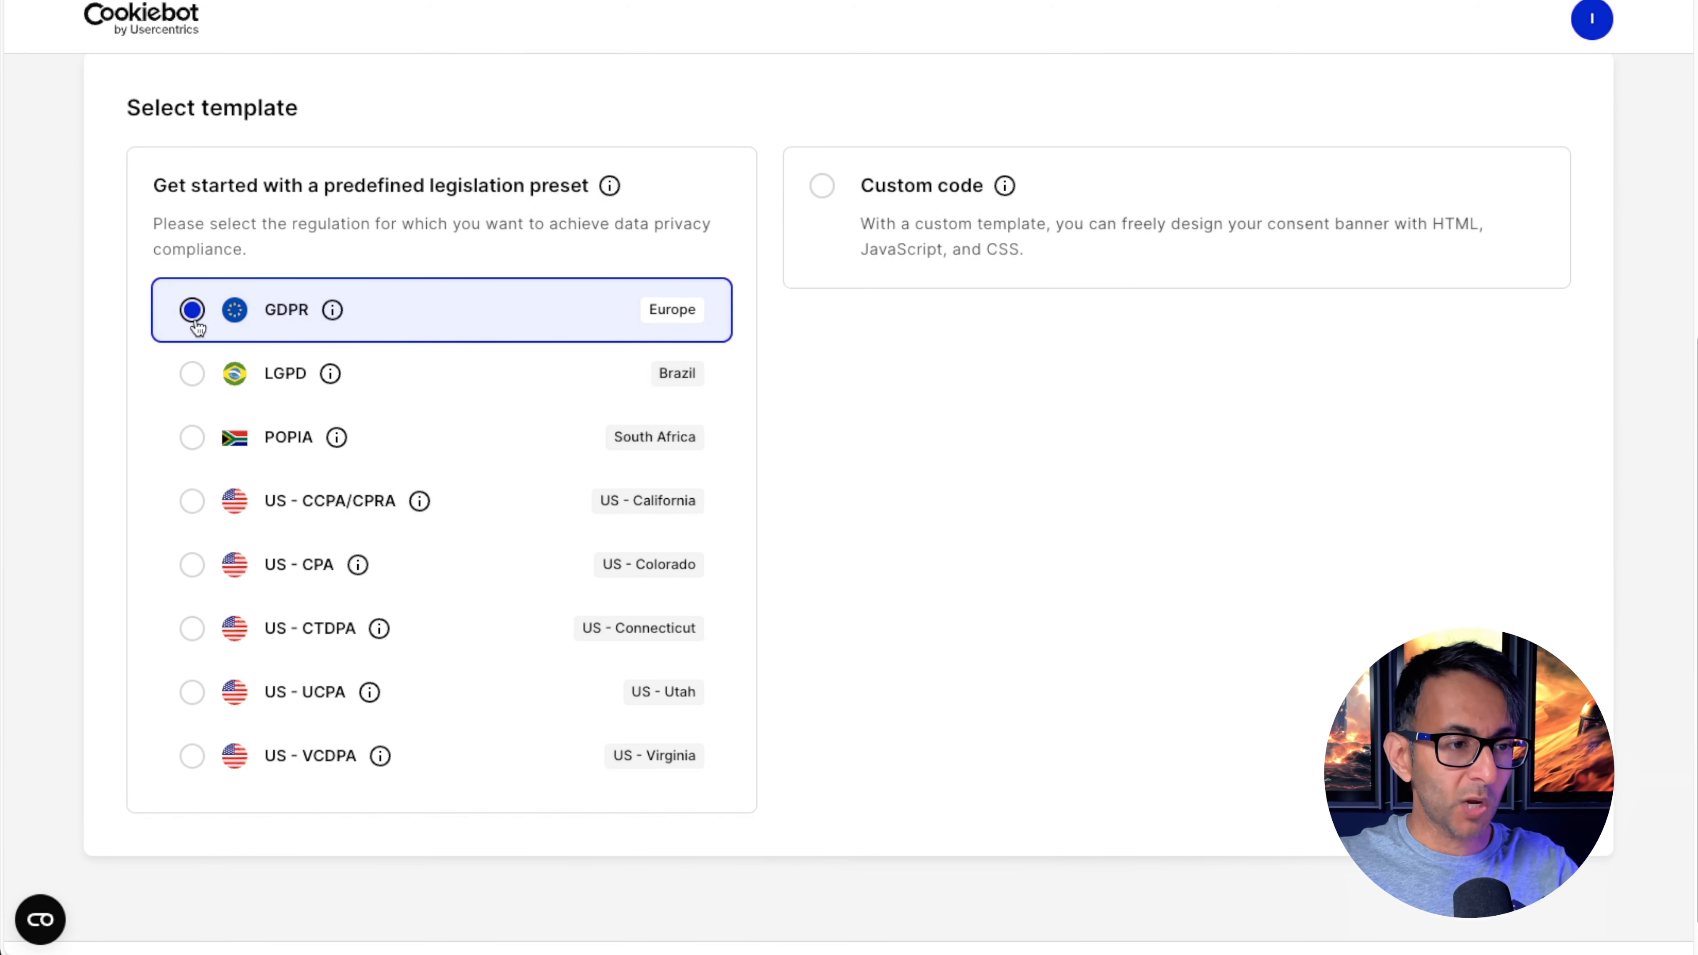
click(192, 376)
click(194, 441)
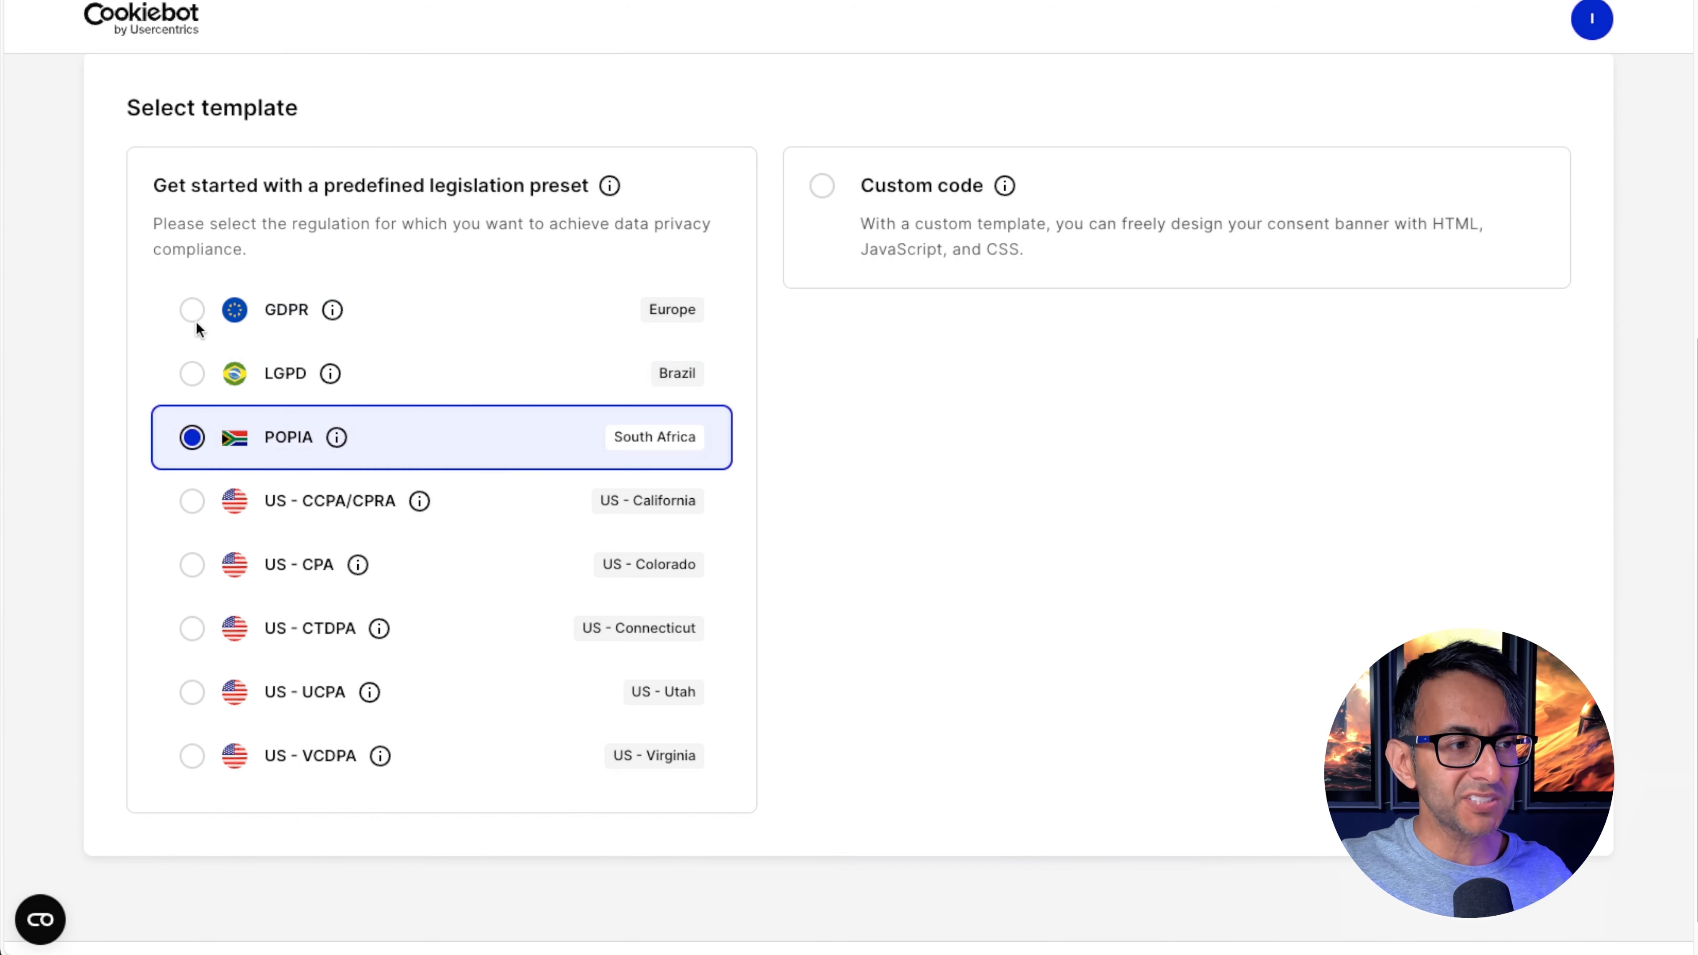
click(196, 321)
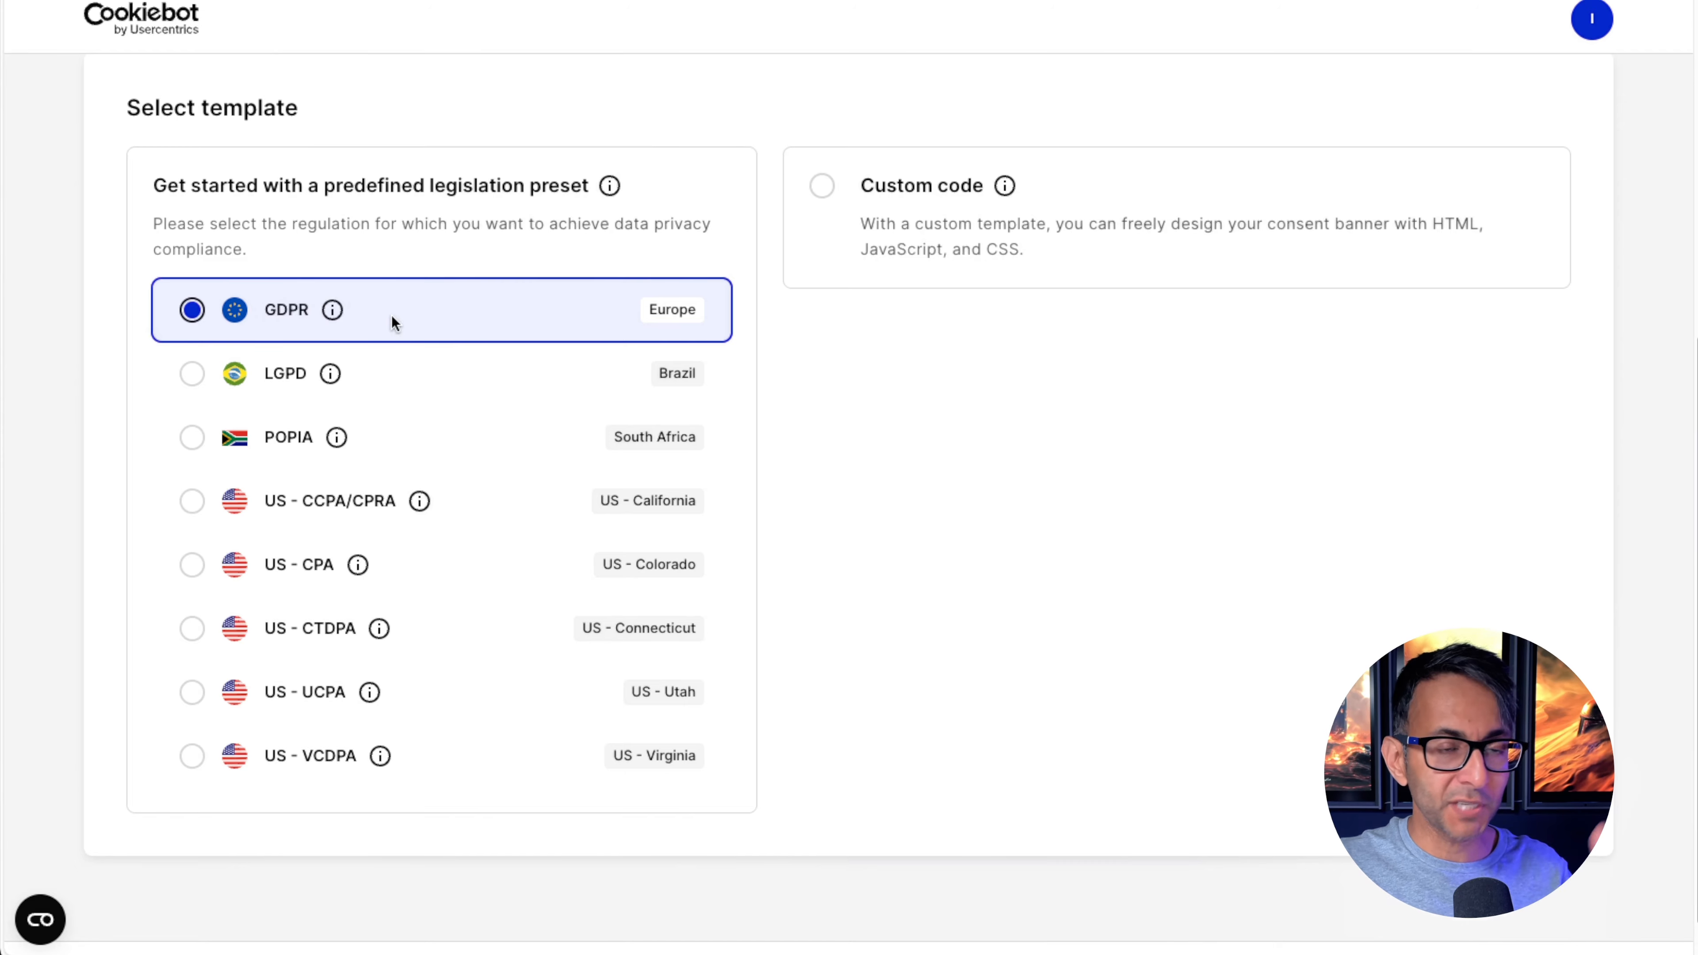
scroll(944, 391, up, 2)
scroll(944, 391, up, 6)
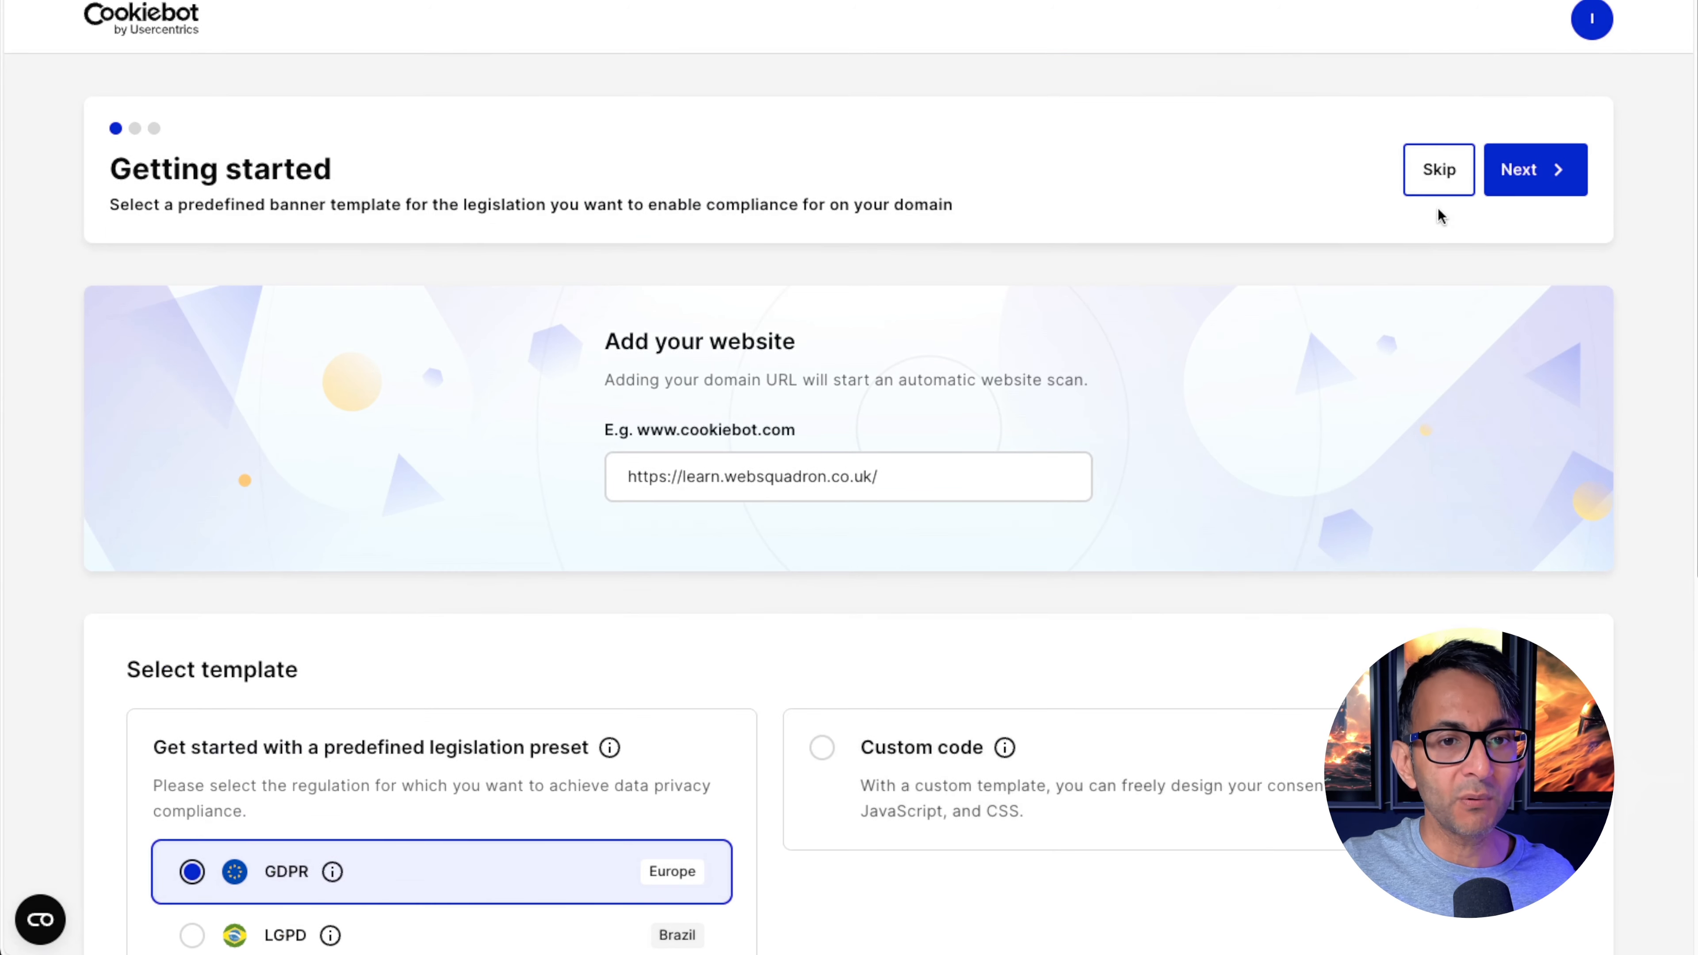
click(1529, 183)
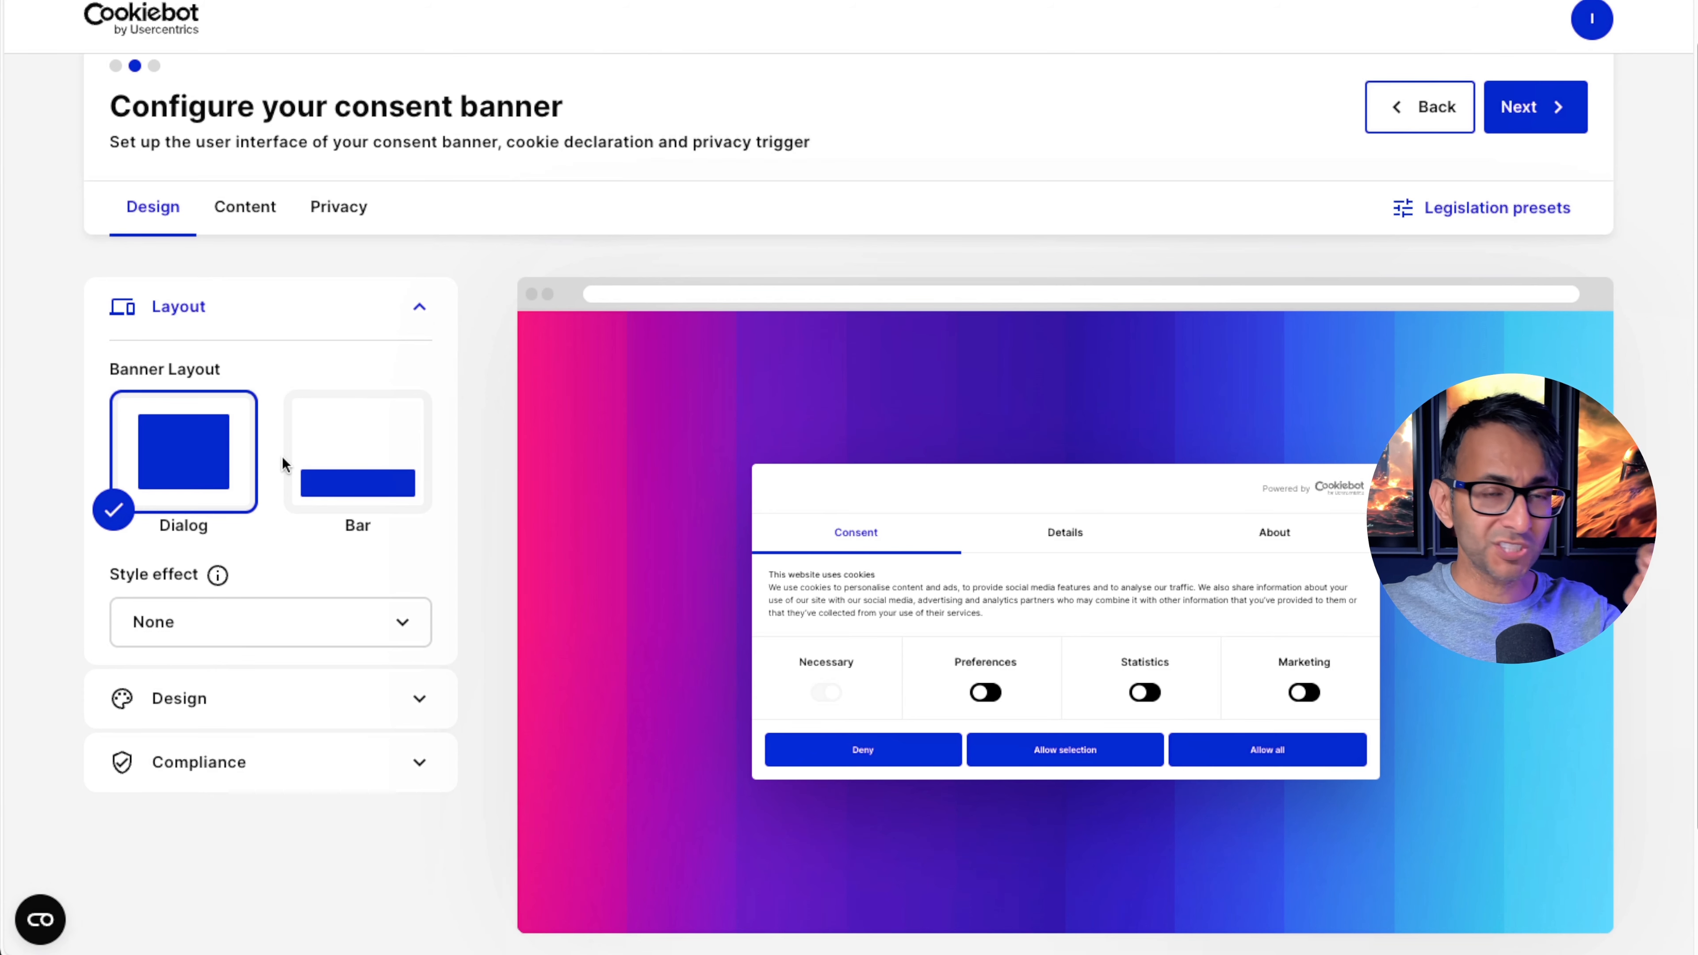
Step: Preview the Bar banner layout, return to Dialog and set the Dialog style effect to Overlay
click(381, 470)
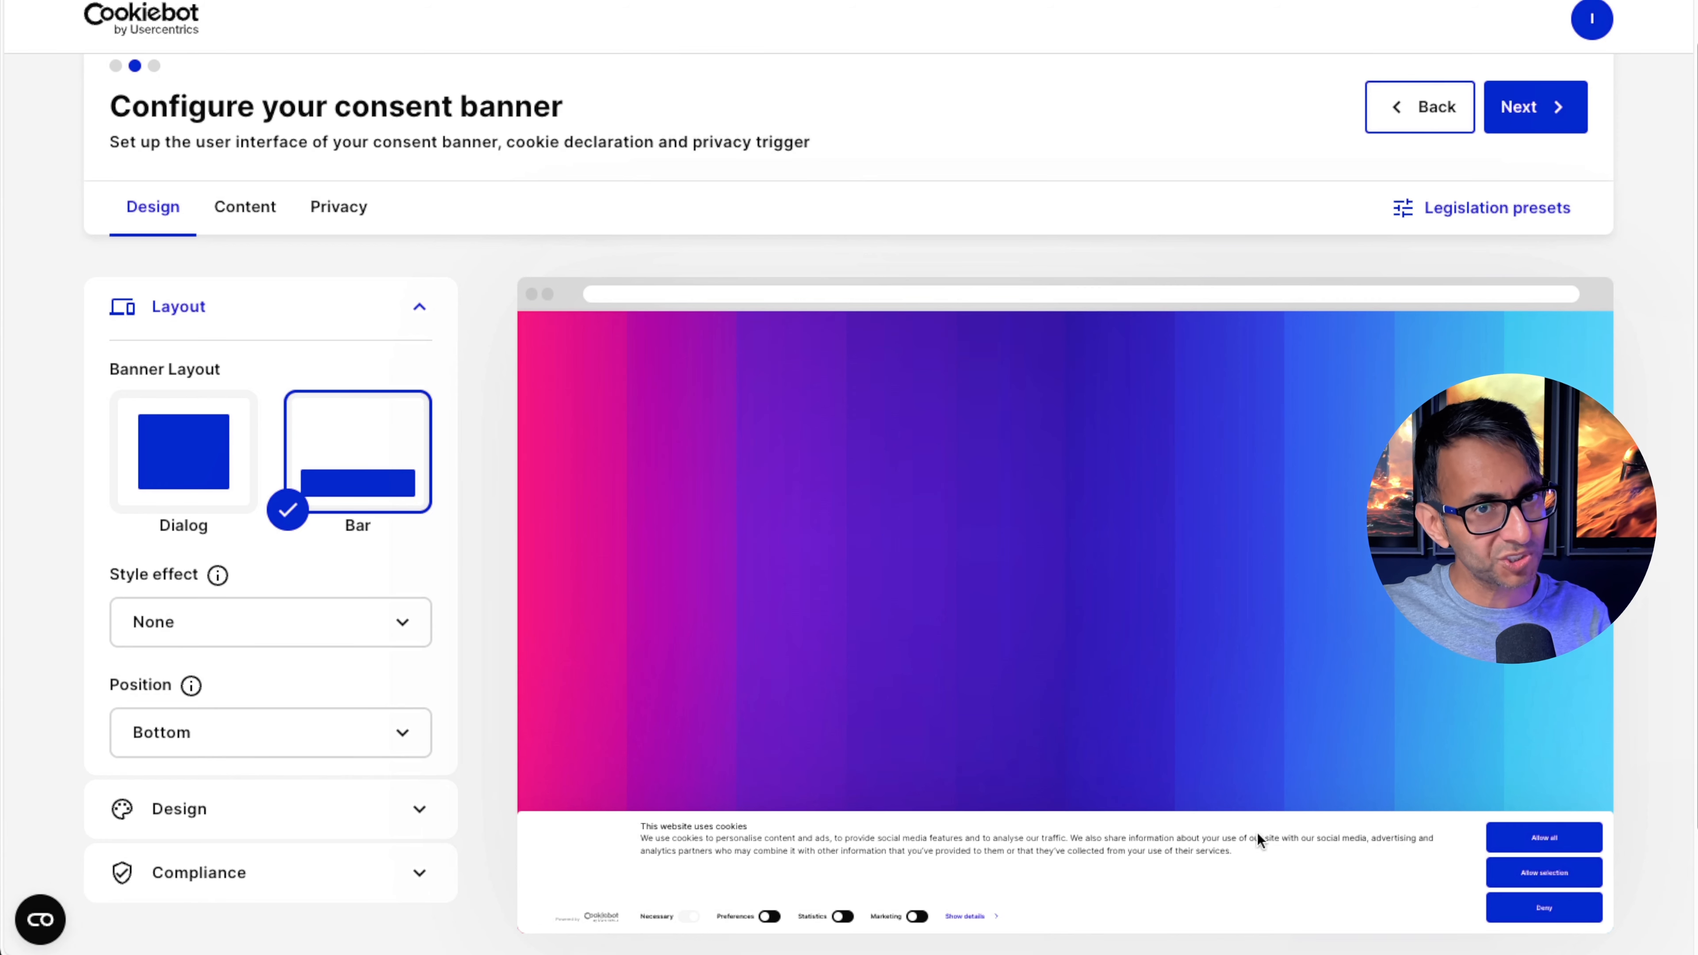
click(164, 486)
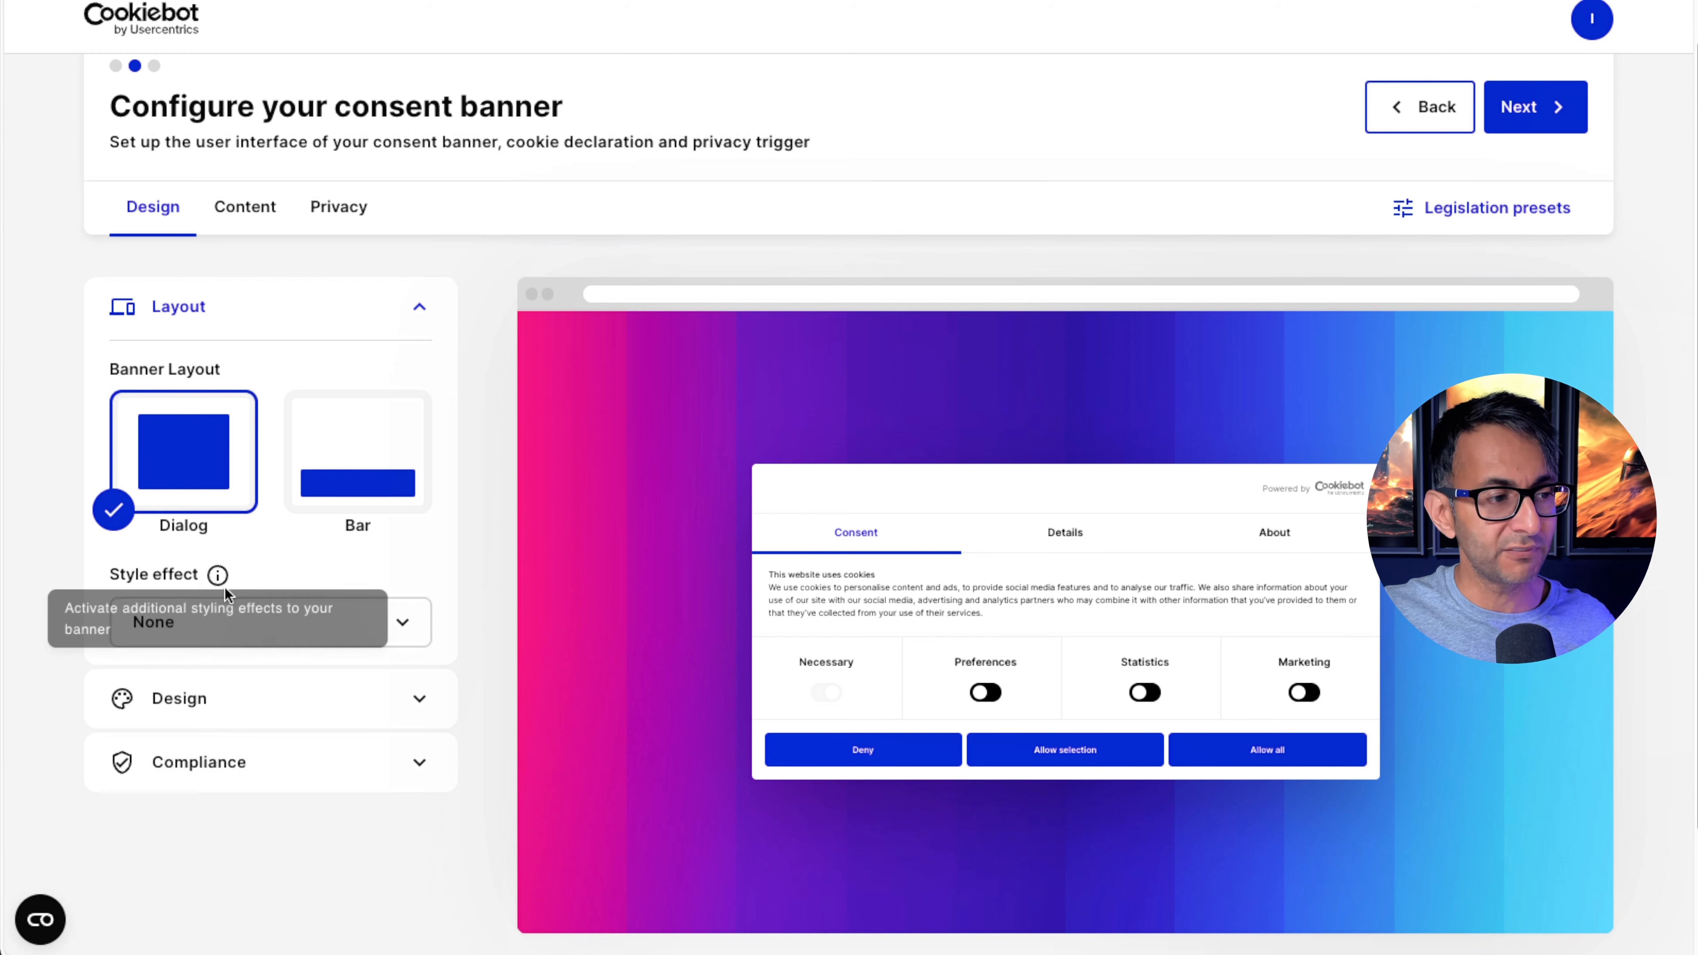
click(249, 616)
click(187, 733)
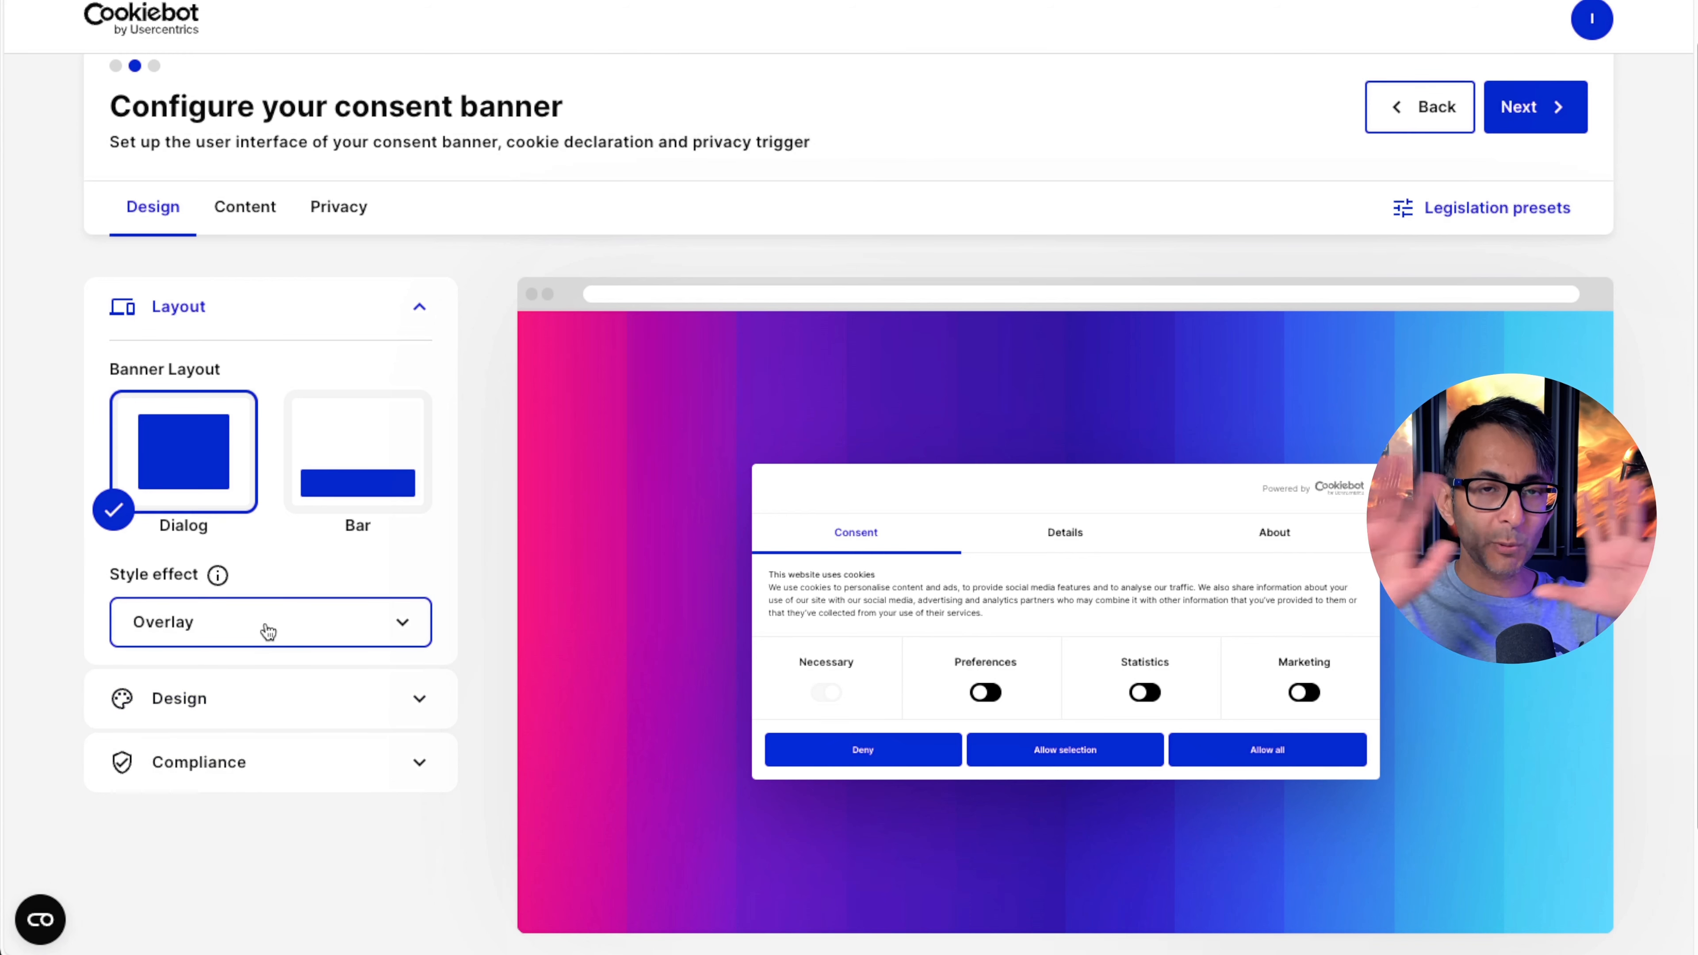
Step: Try the Bar banner layout in the Top and Bottom positions and return to the Dialog layout
click(344, 442)
scroll(345, 602, down, 2)
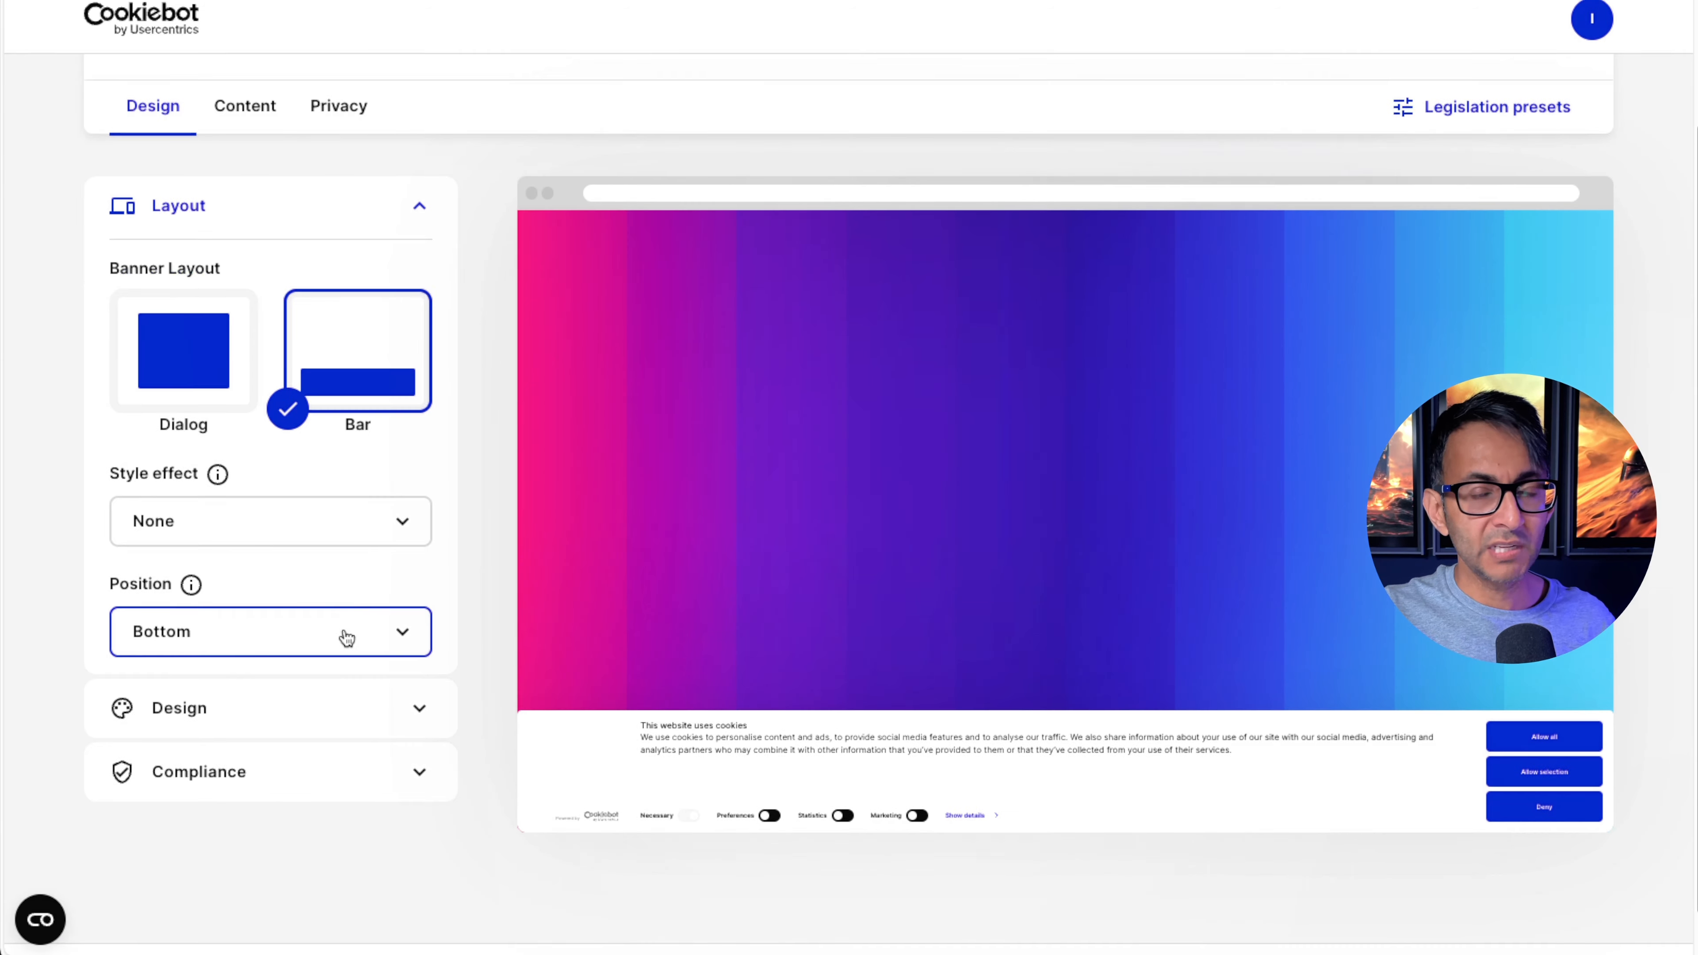
click(308, 639)
click(197, 701)
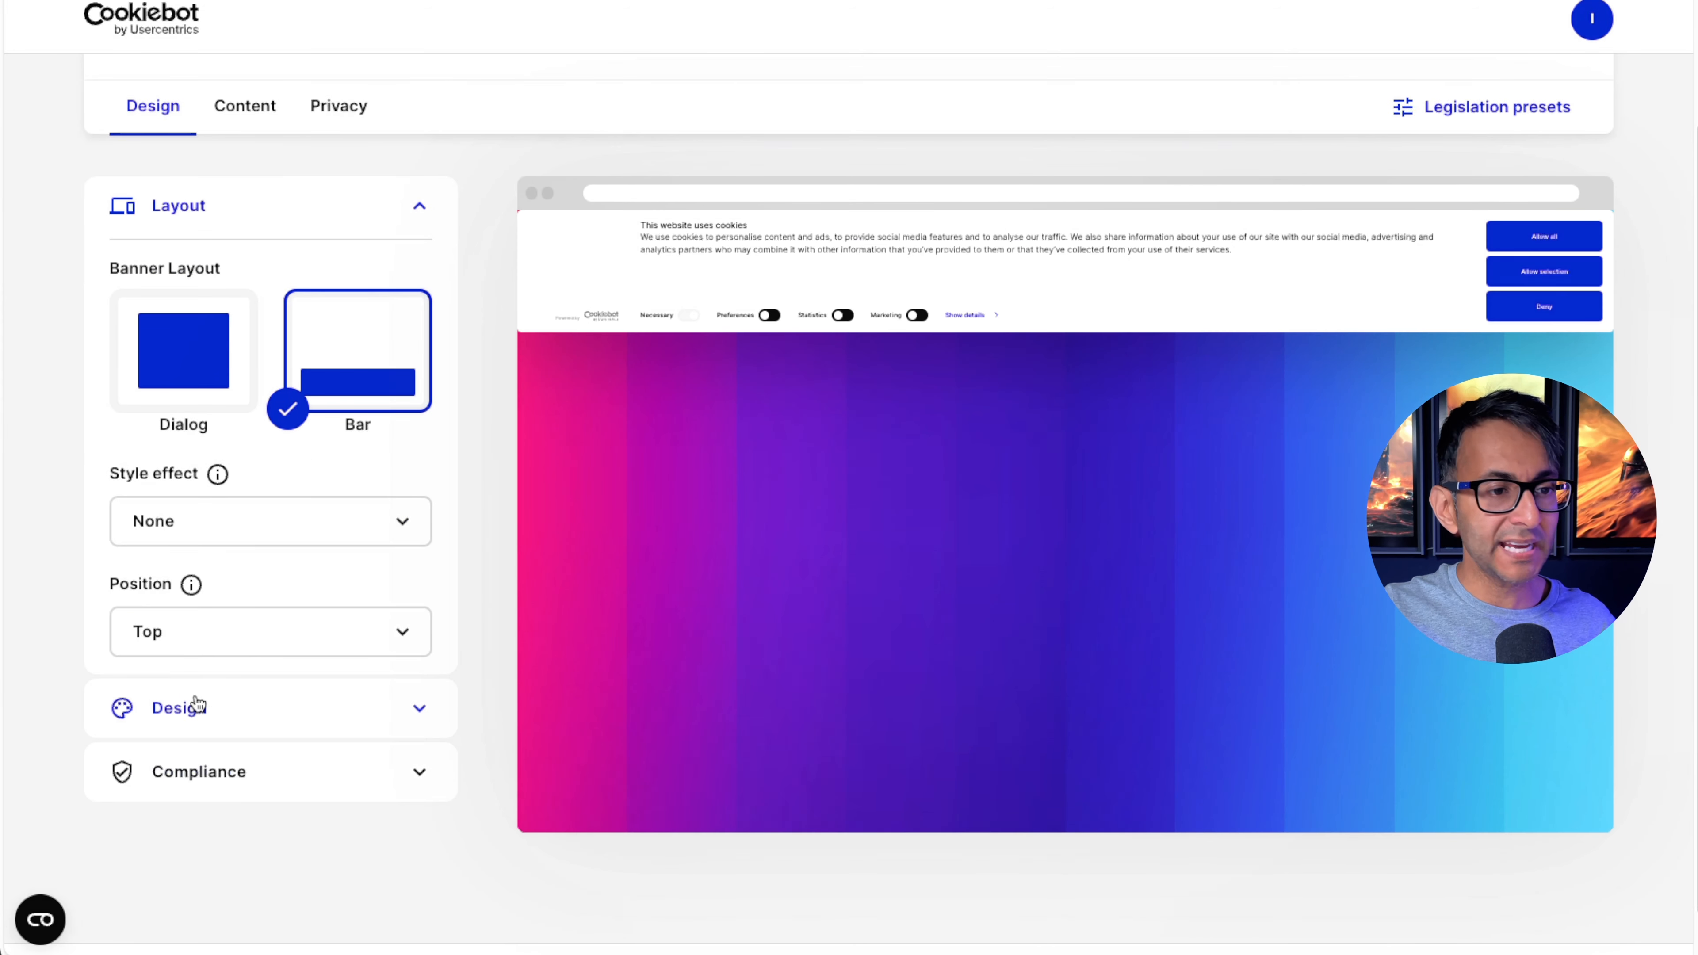
click(217, 641)
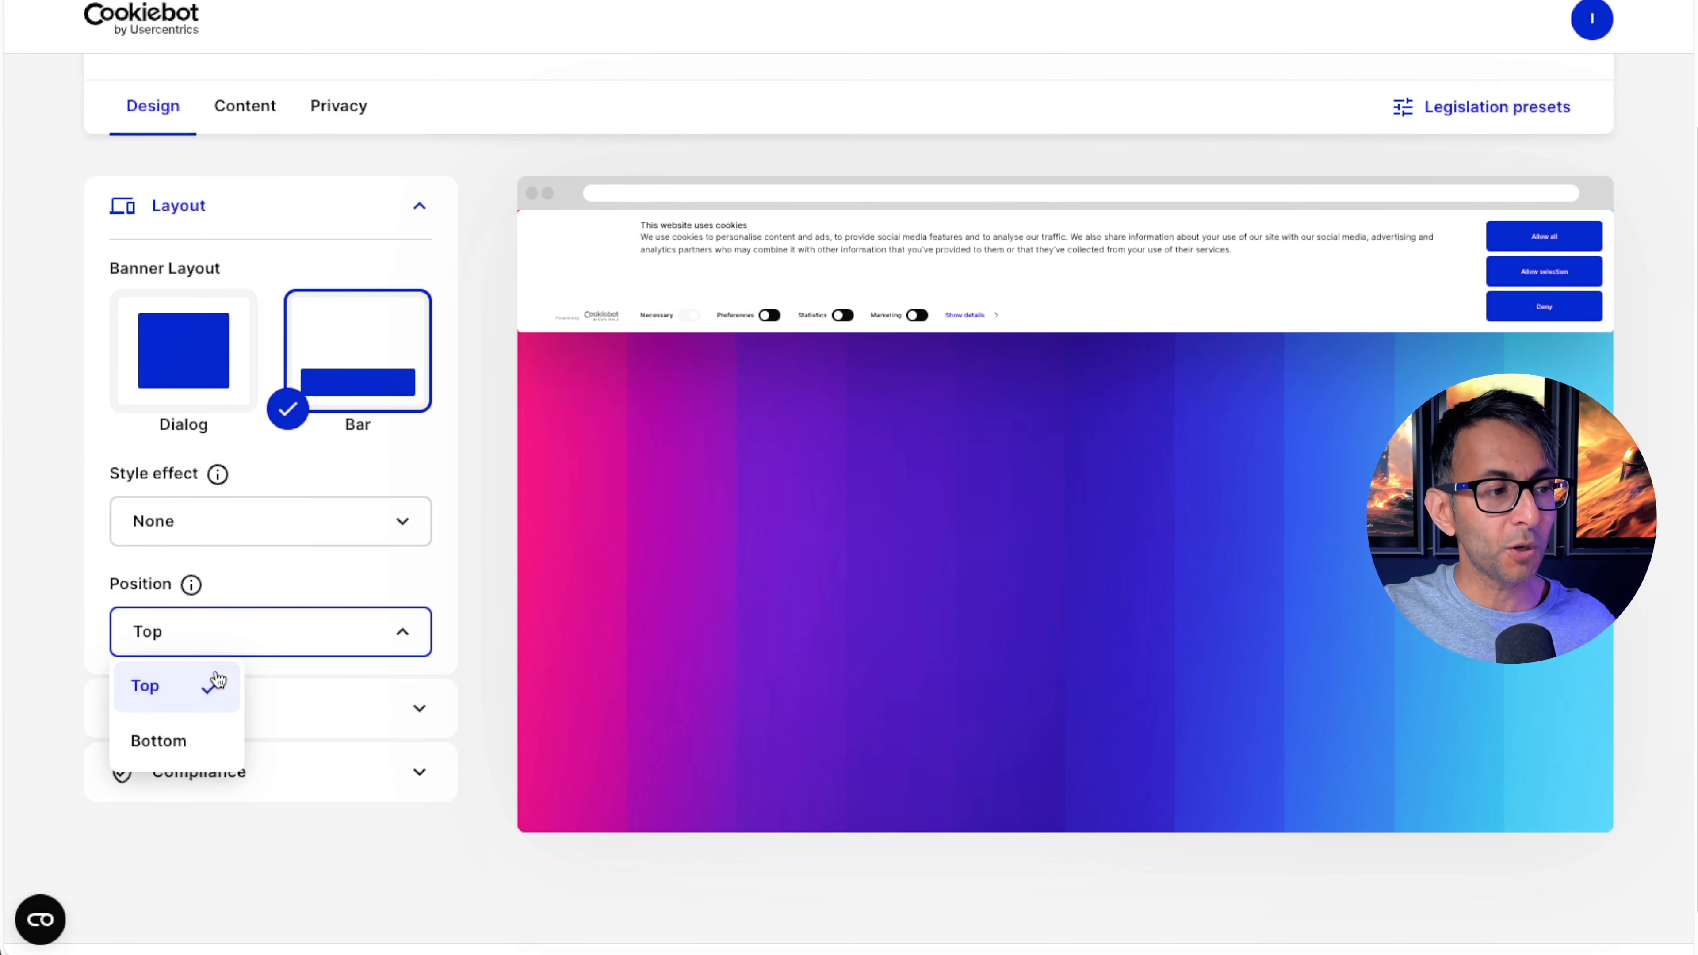
click(206, 737)
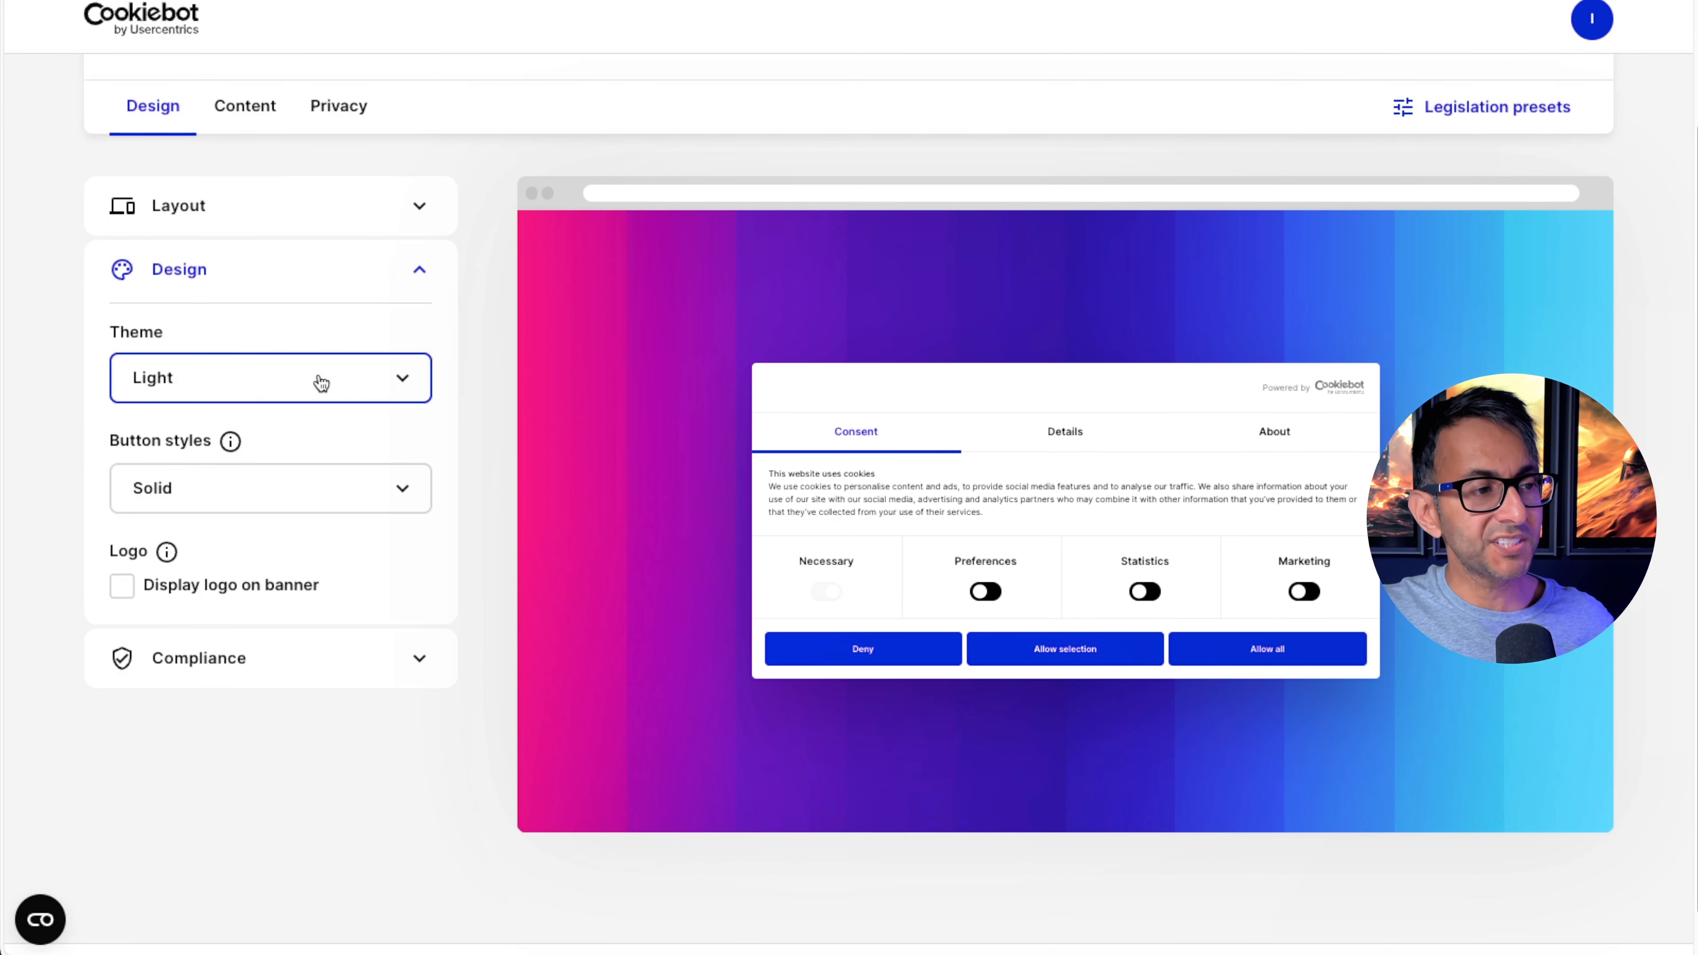
Step: Try the Dark theme and the Mixed button style, restoring the Light theme and Solid buttons
click(322, 383)
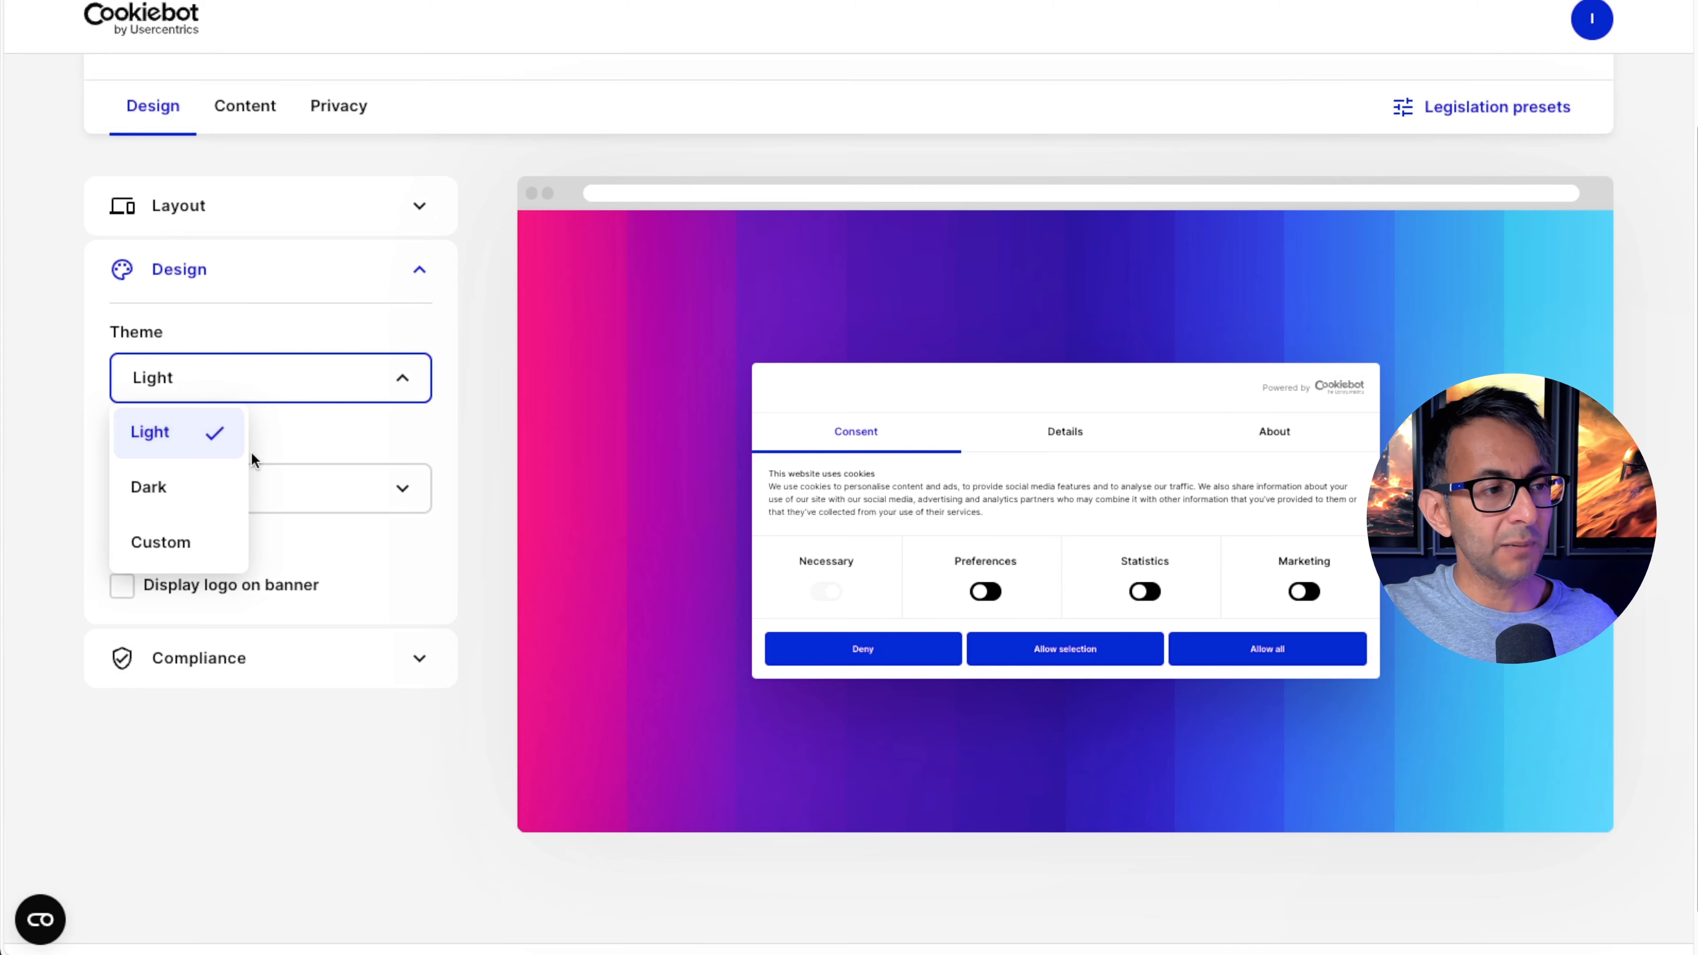
click(209, 497)
click(295, 394)
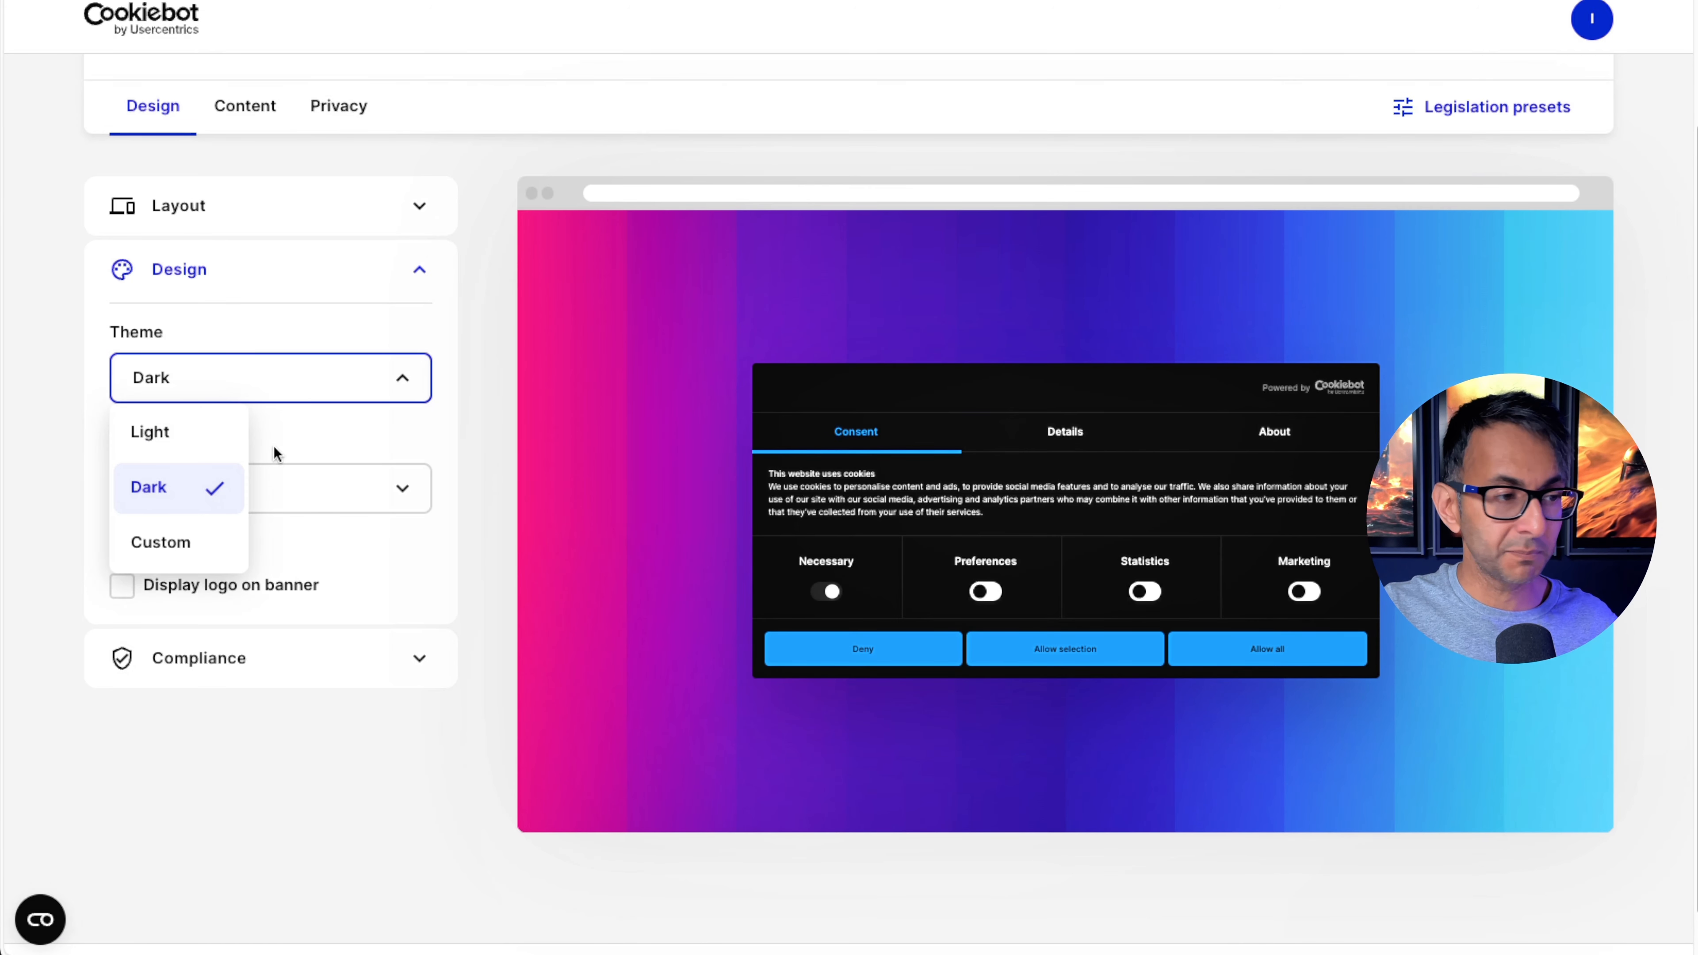
click(154, 429)
click(177, 488)
click(186, 614)
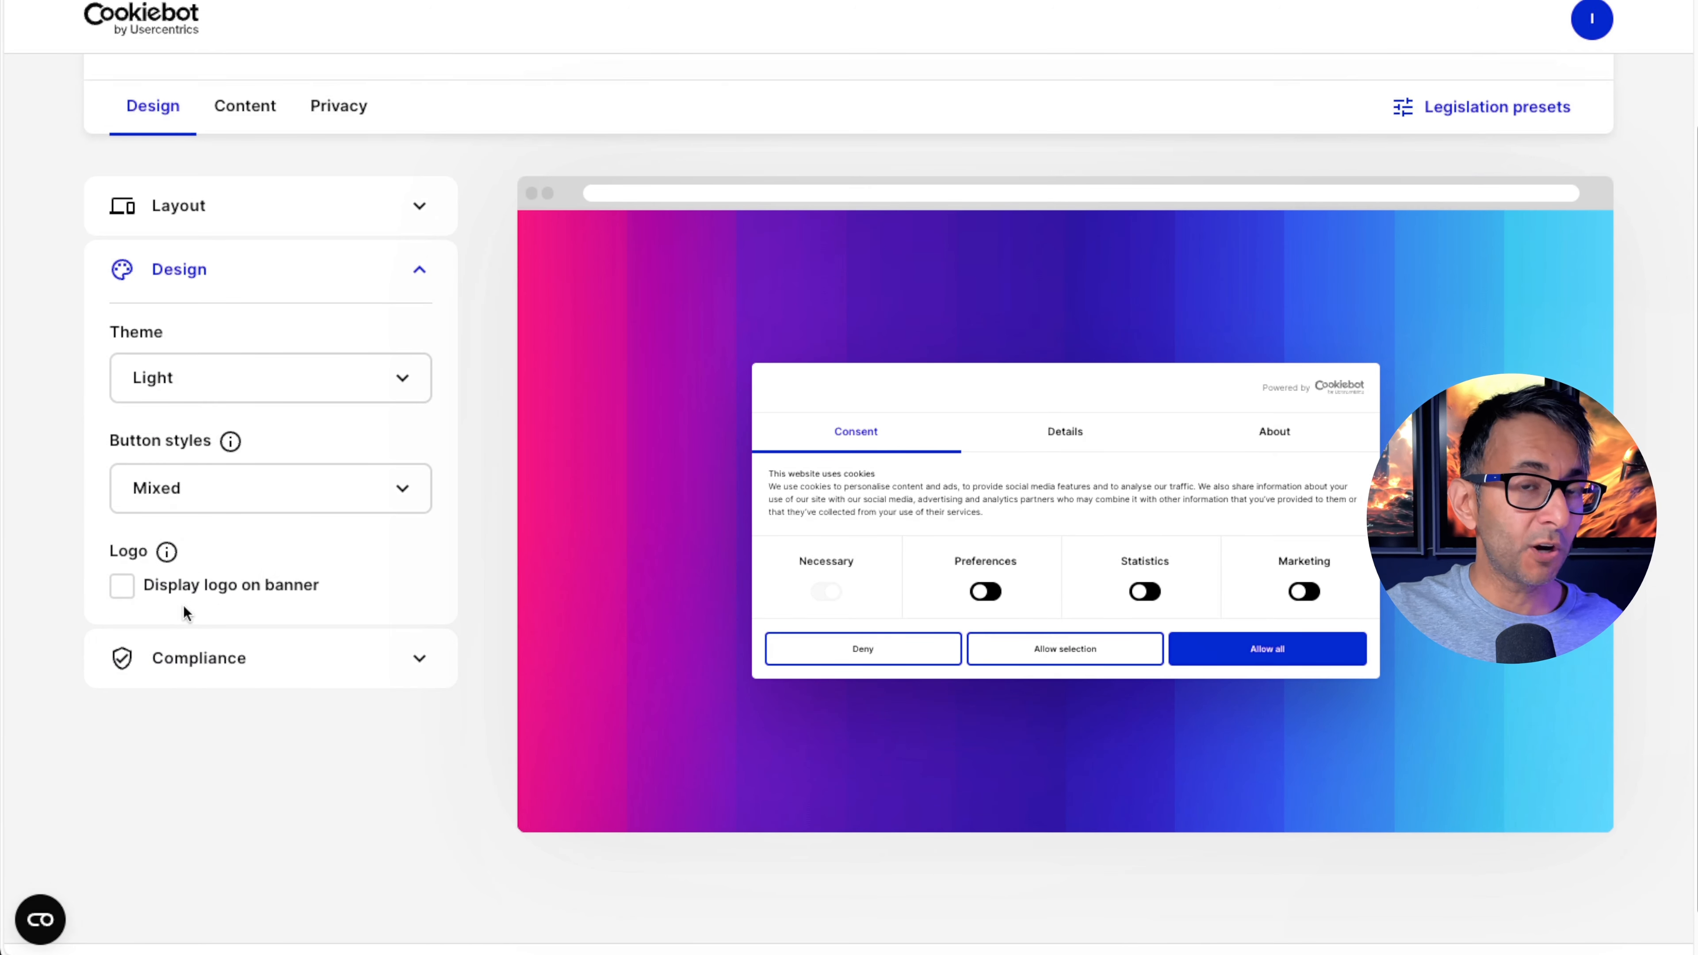
click(231, 487)
click(154, 653)
Step: Turn on the display of a logo on the consent banner
scroll(123, 543, down, 1)
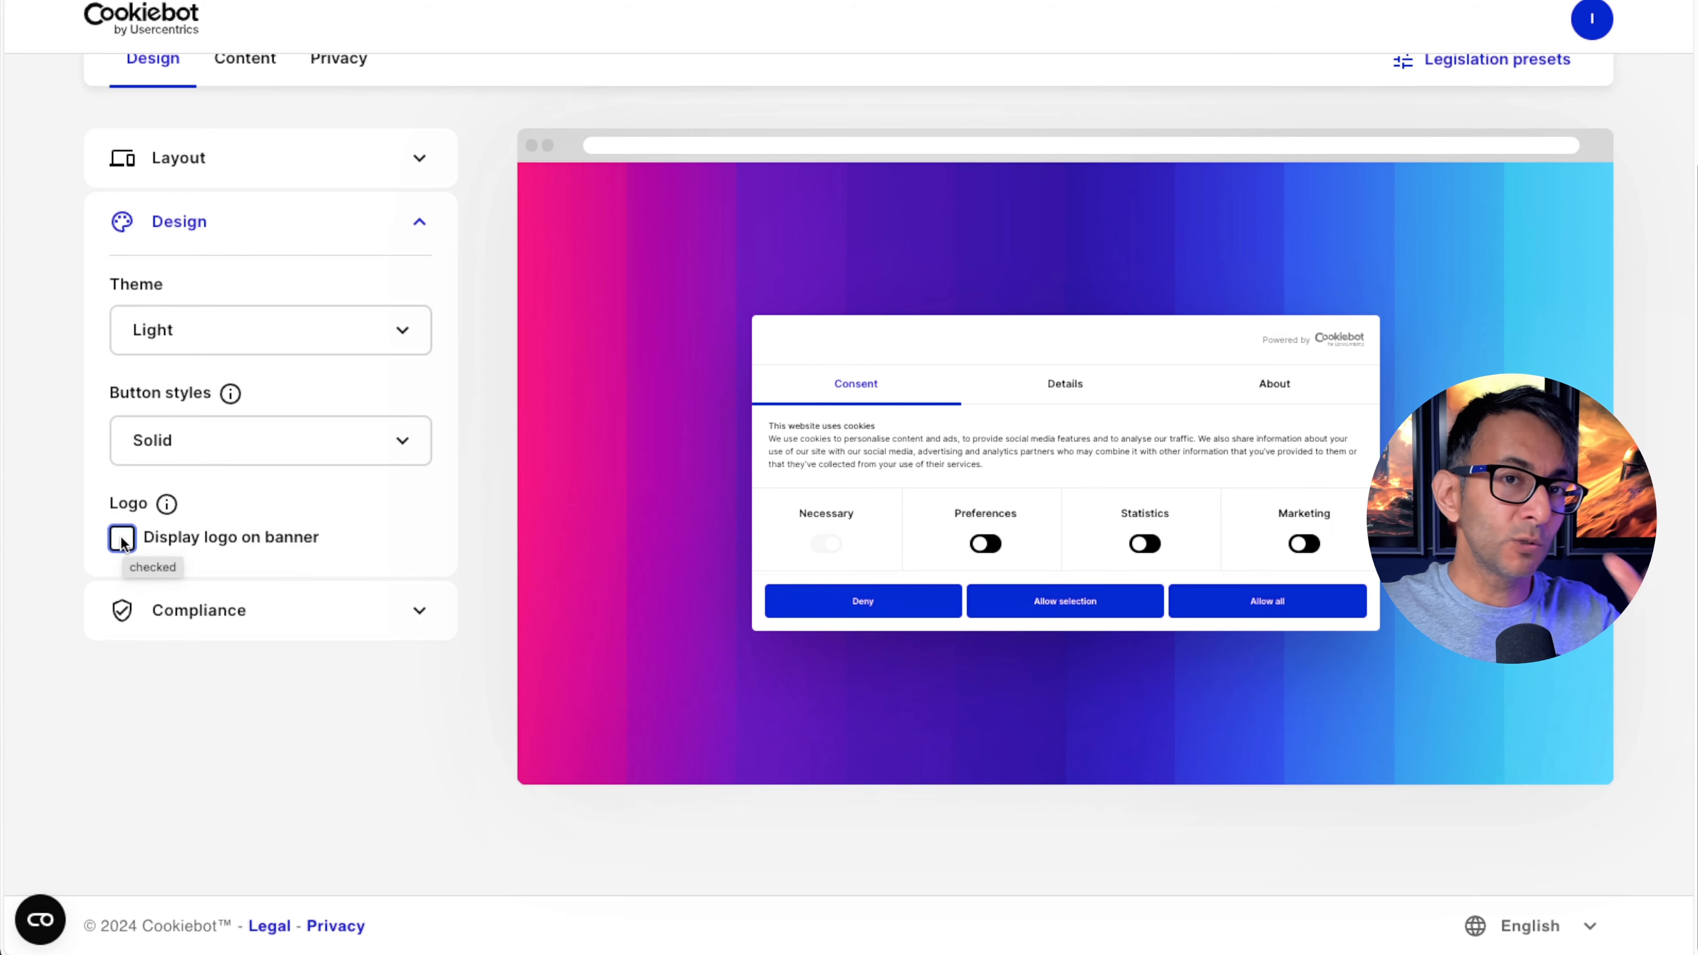
click(123, 539)
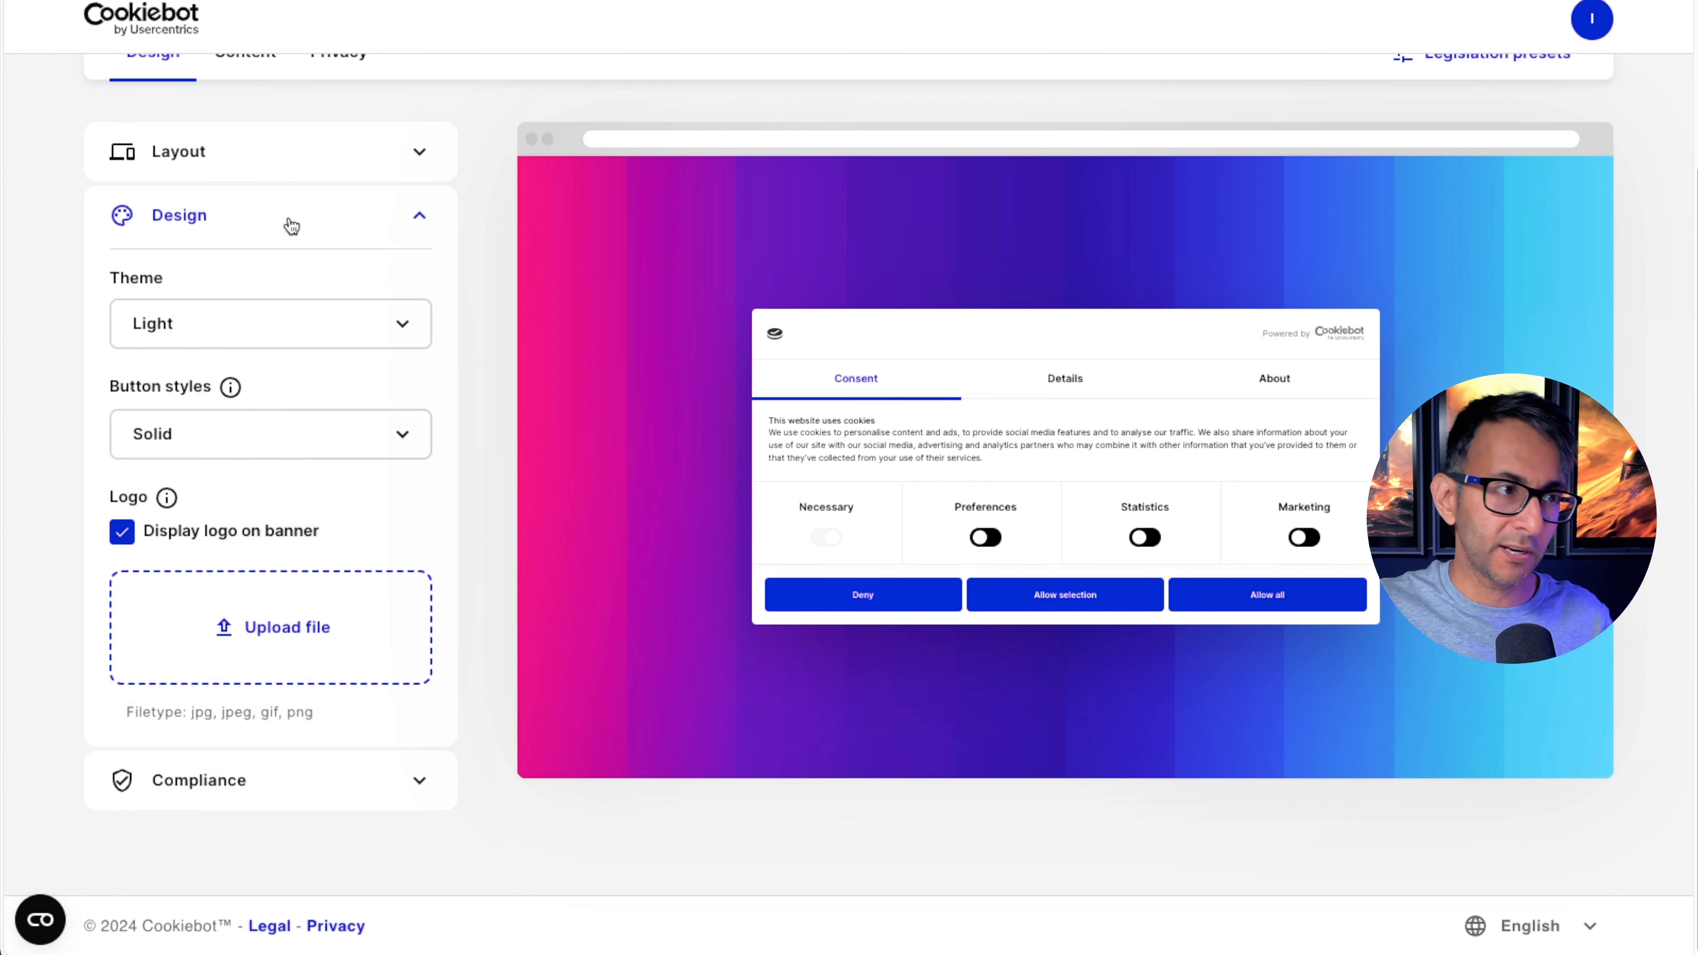
Step: Set the banner's compliance distribution to All visitors and continue to the implementation stage
click(277, 778)
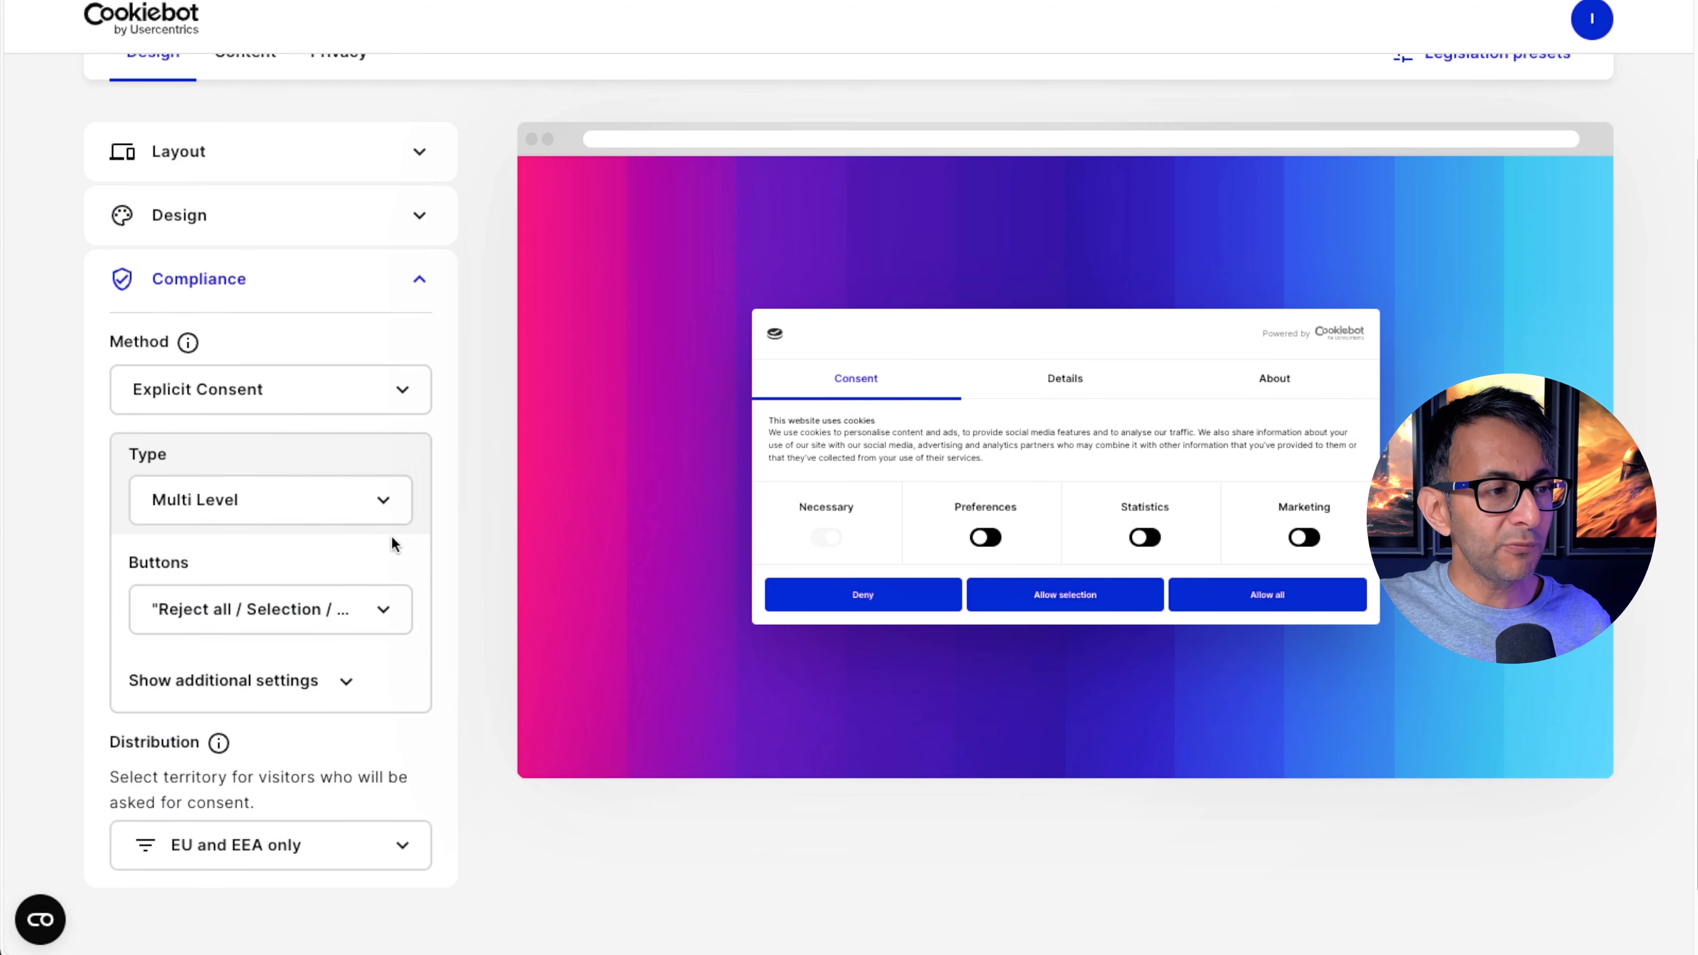
scroll(391, 535, down, 2)
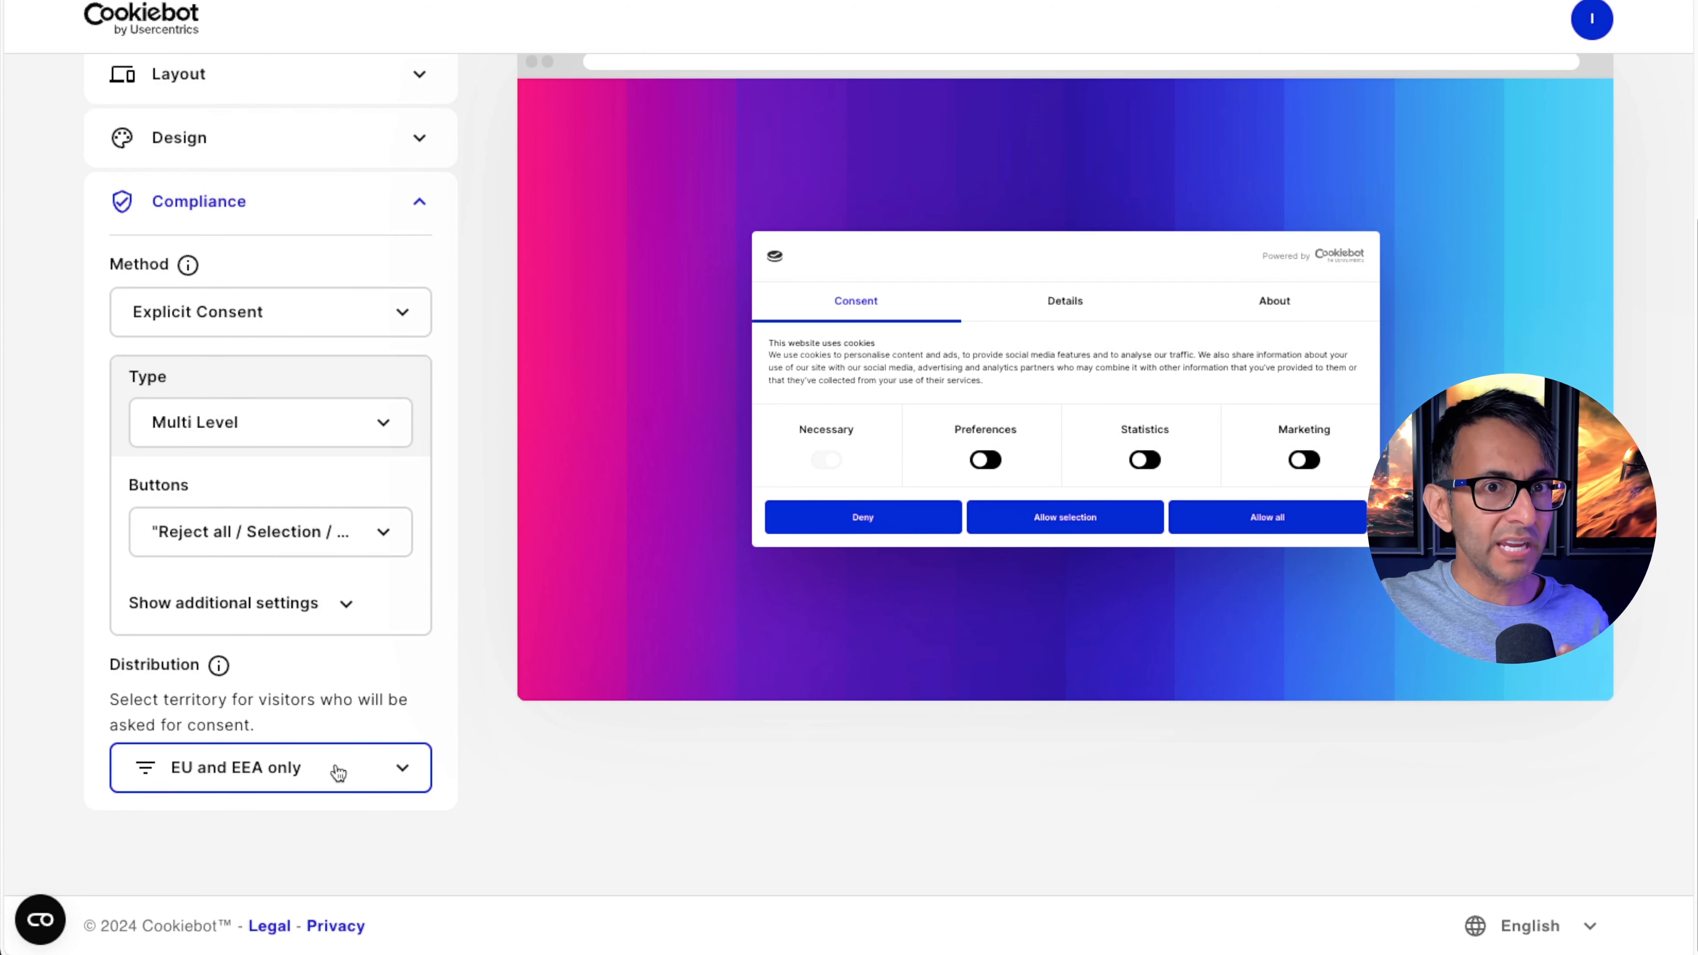
click(338, 772)
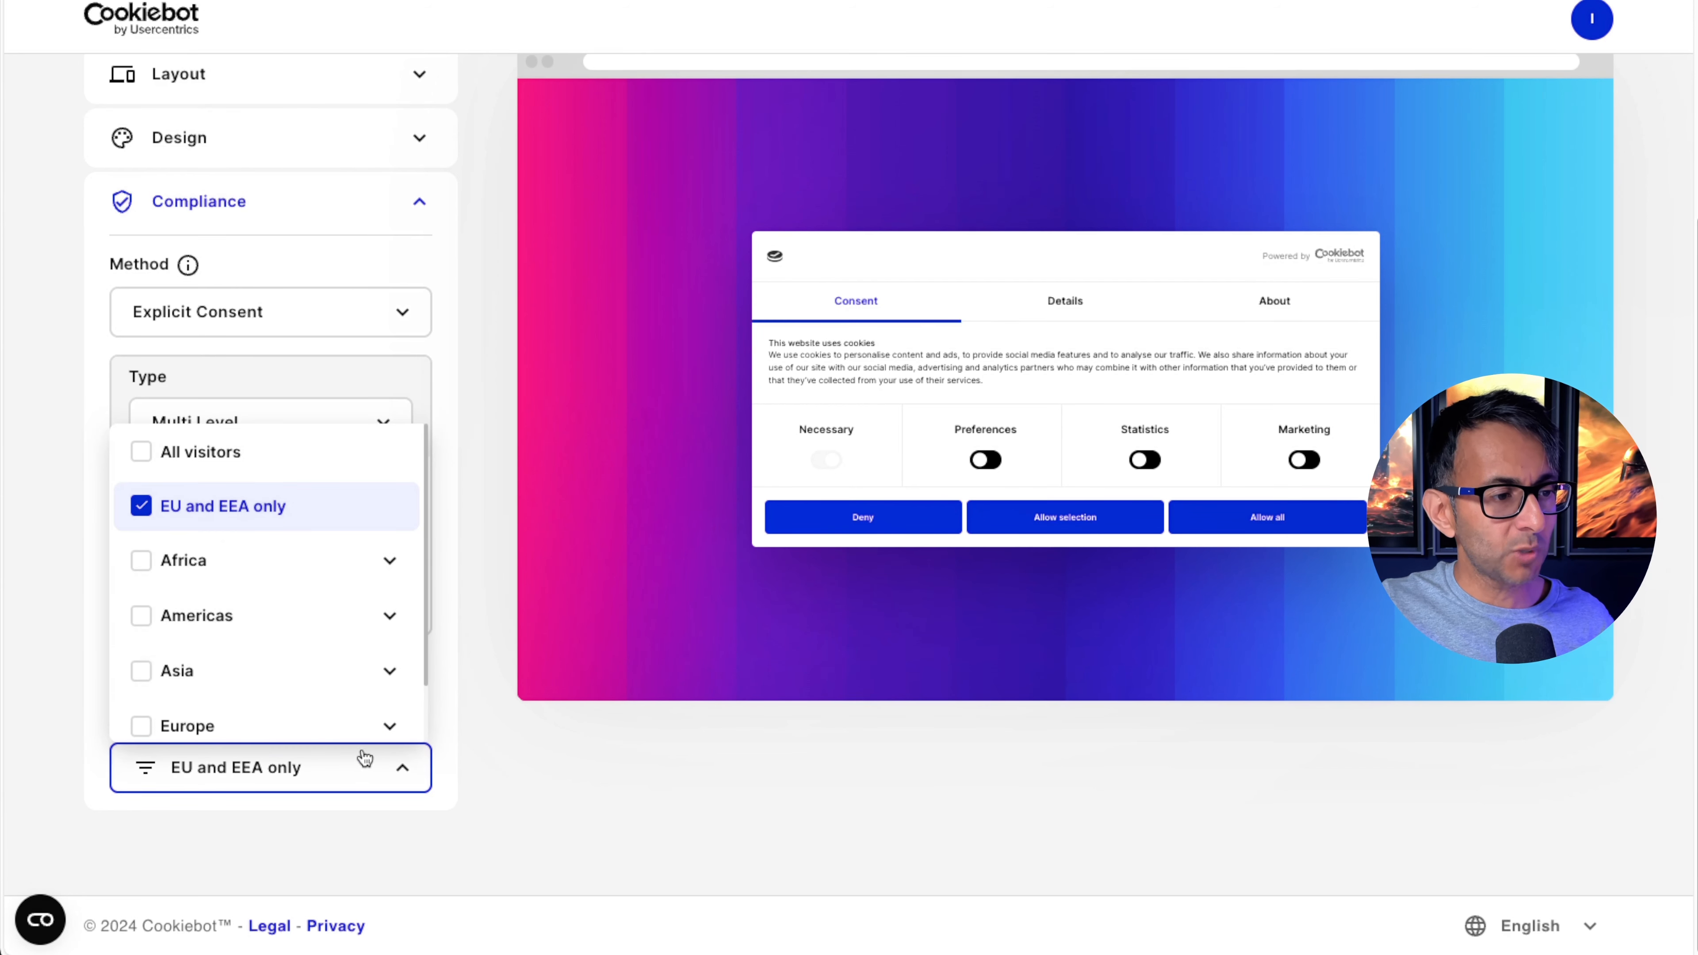
click(142, 455)
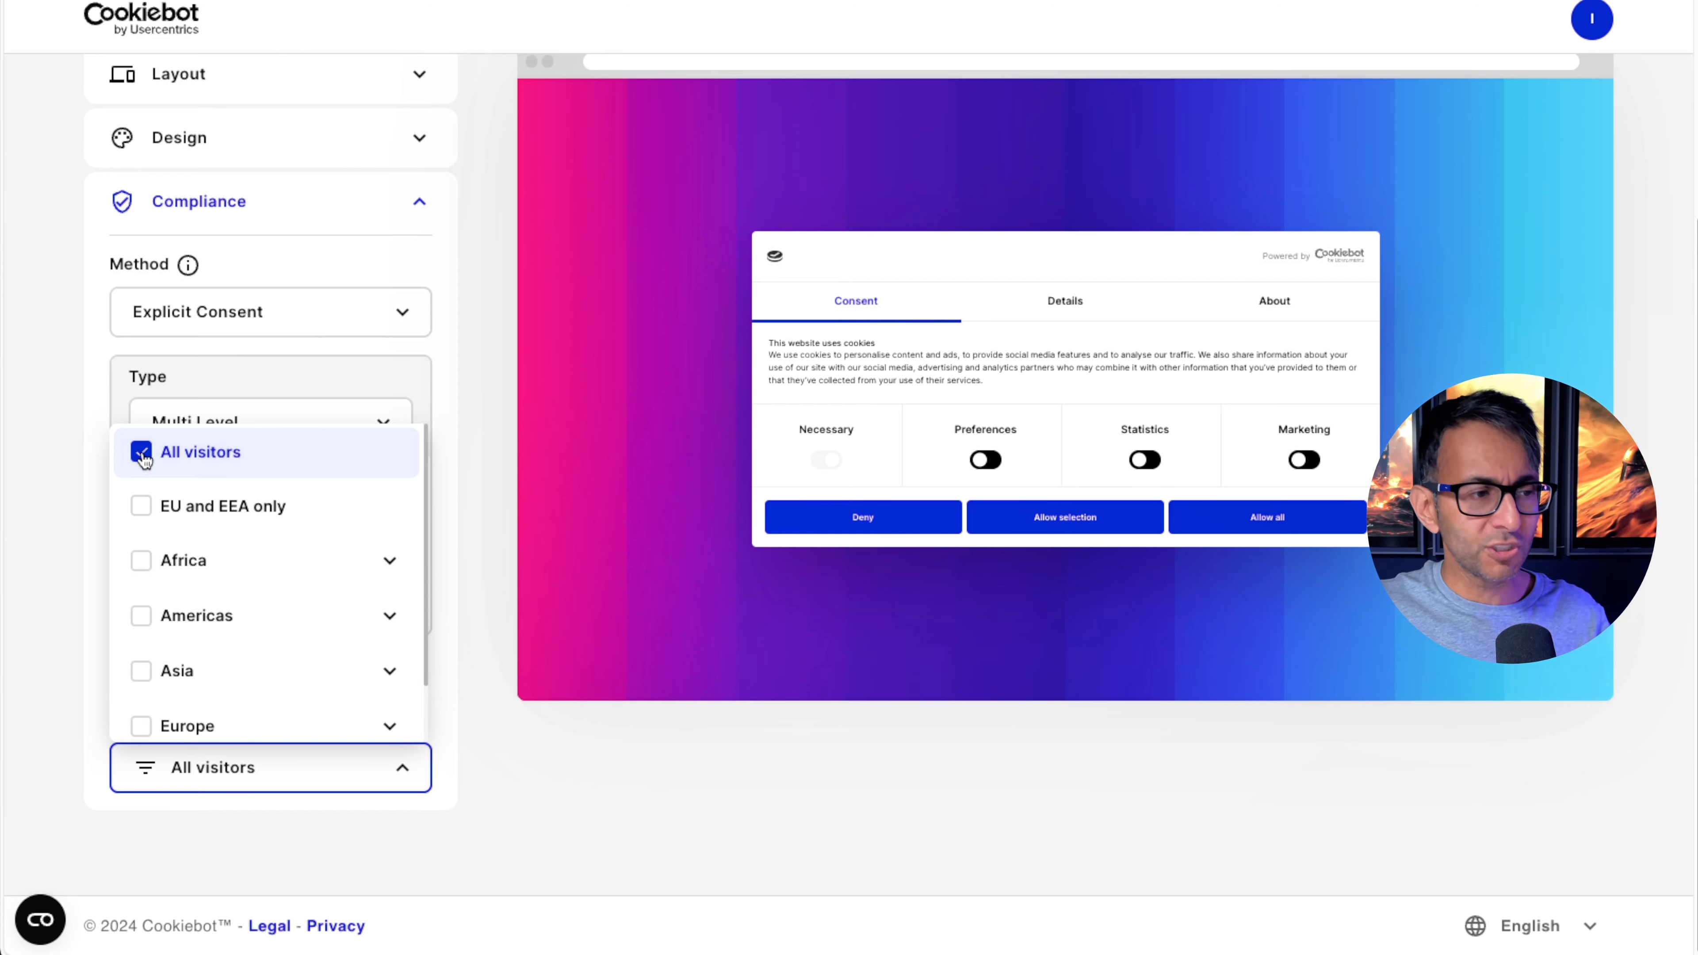
scroll(148, 588, down, 1)
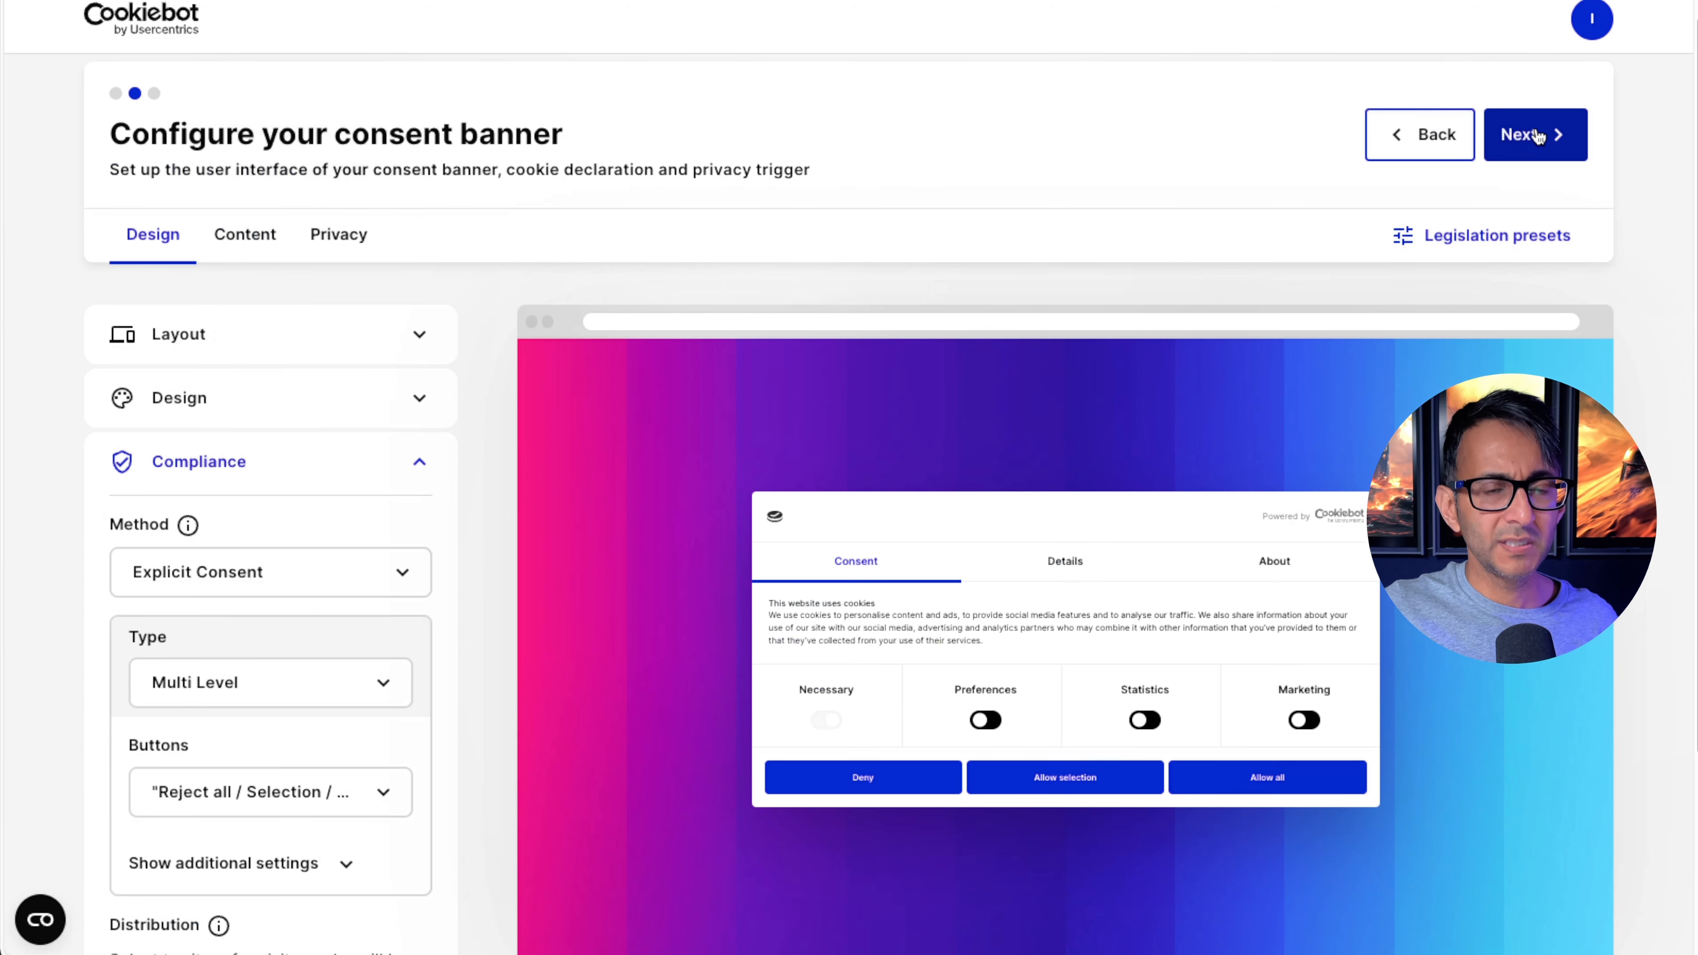
click(1536, 134)
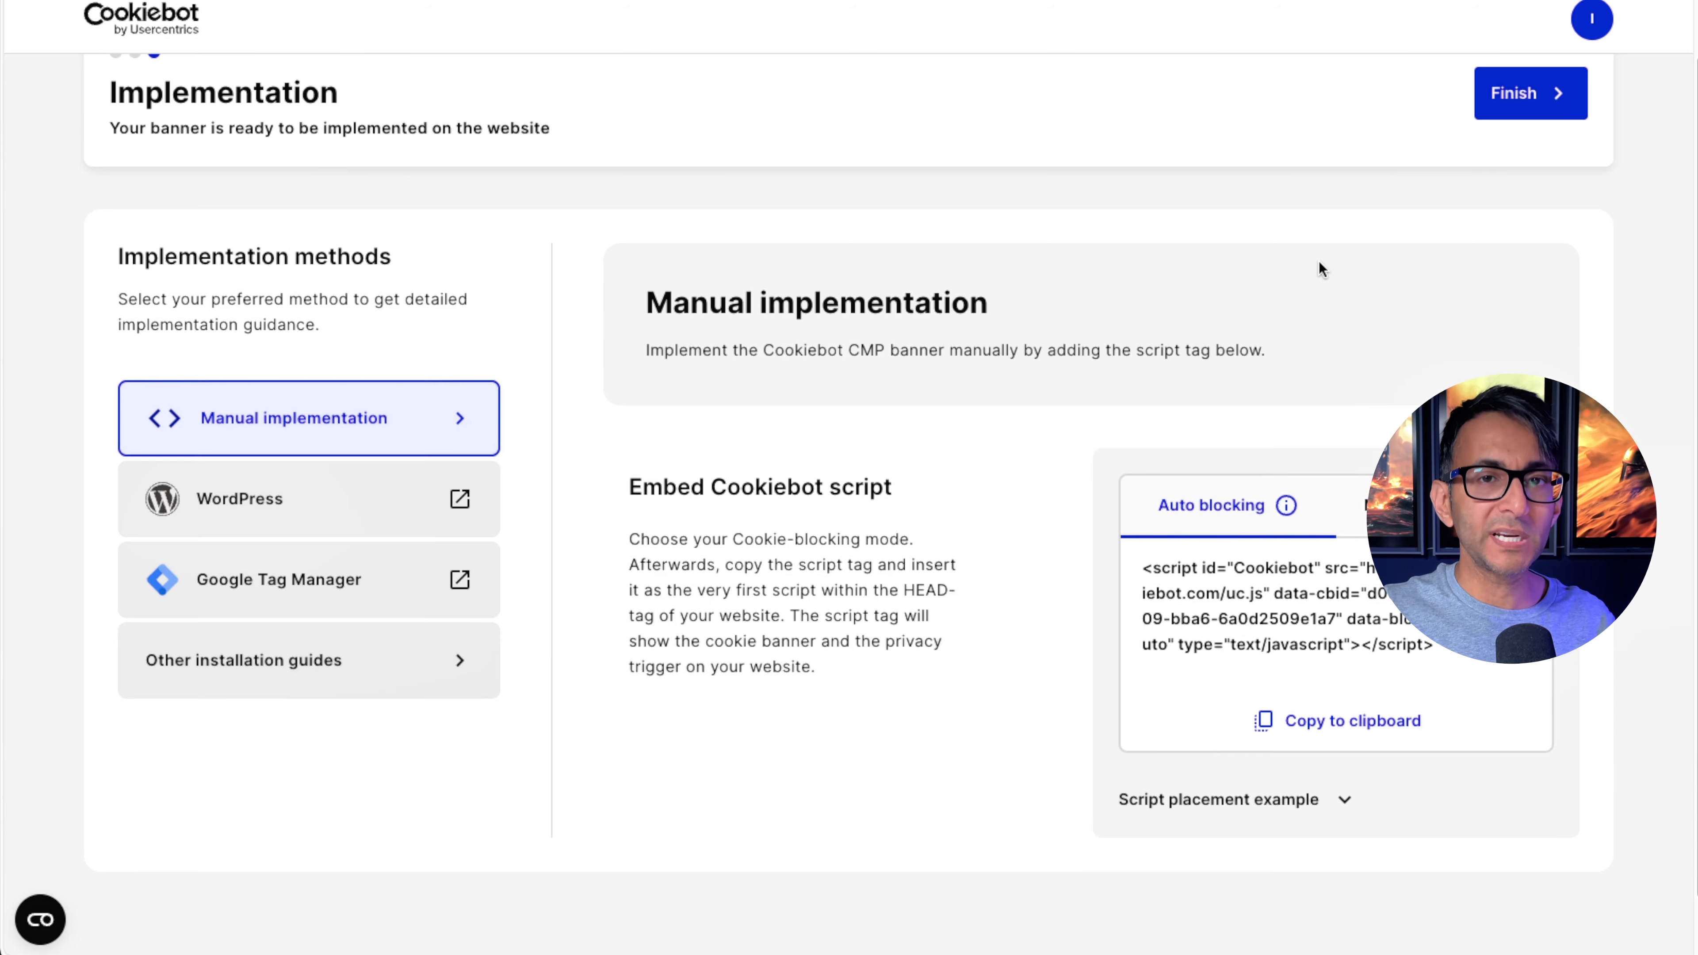
Step: Expand the script placement example and review where the Cookiebot script tag goes in the page's head
scroll(1318, 263, down, 1)
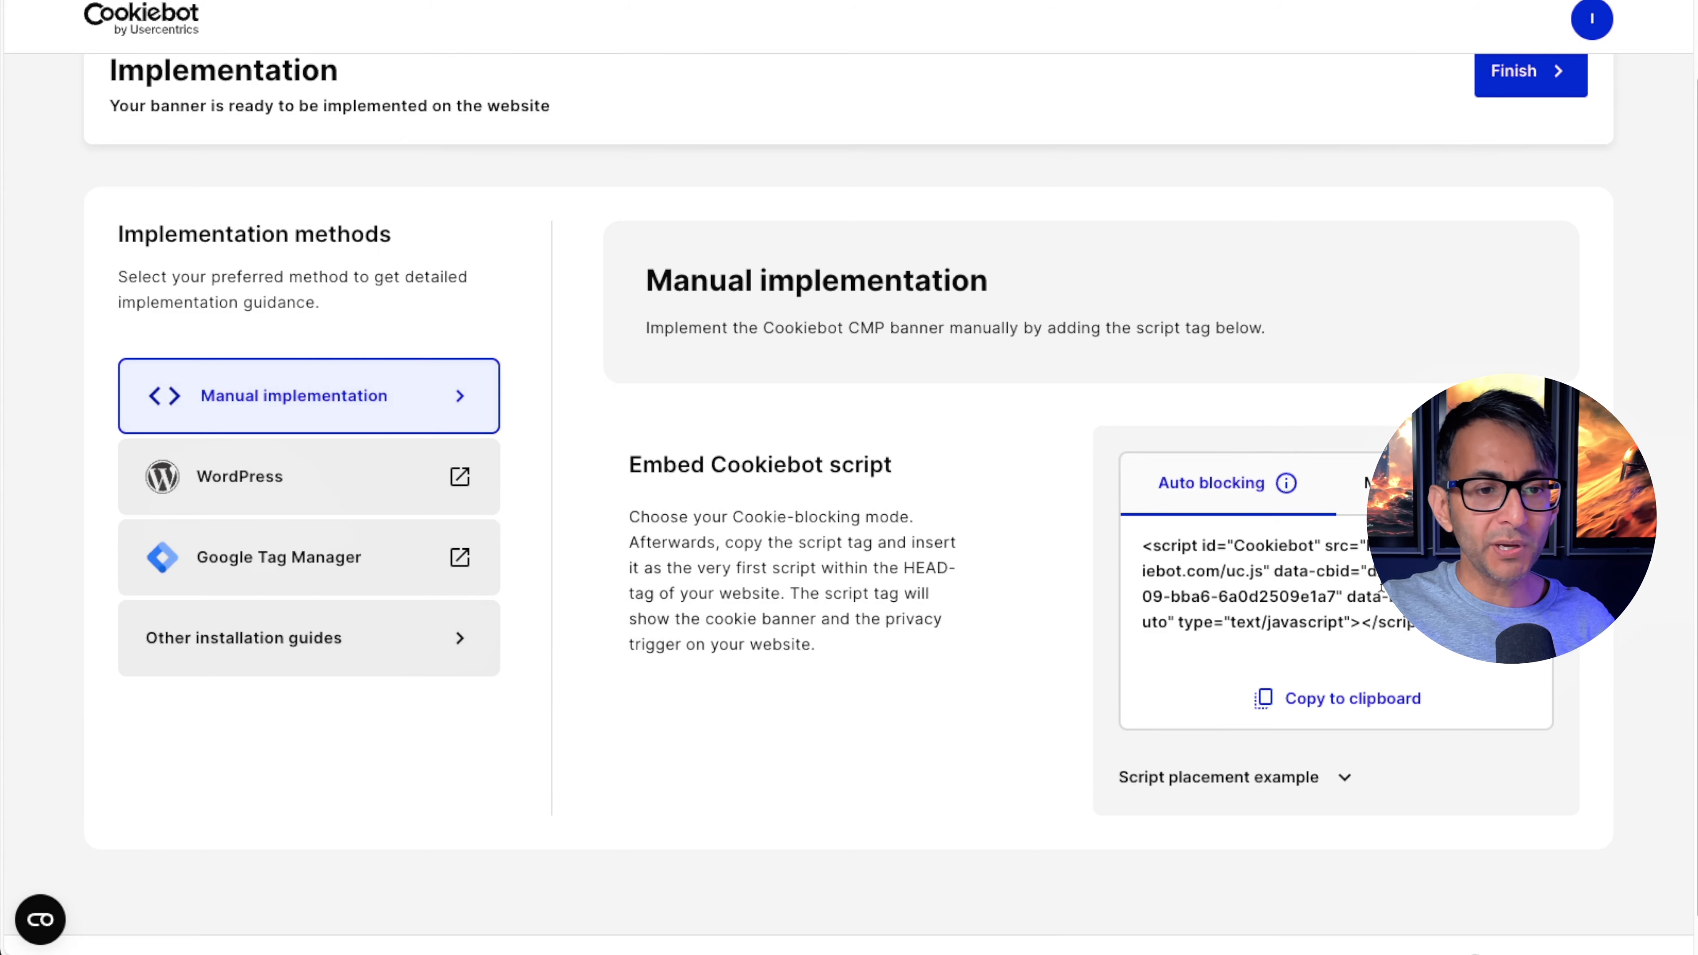
scroll(1381, 588, down, 1)
click(1347, 738)
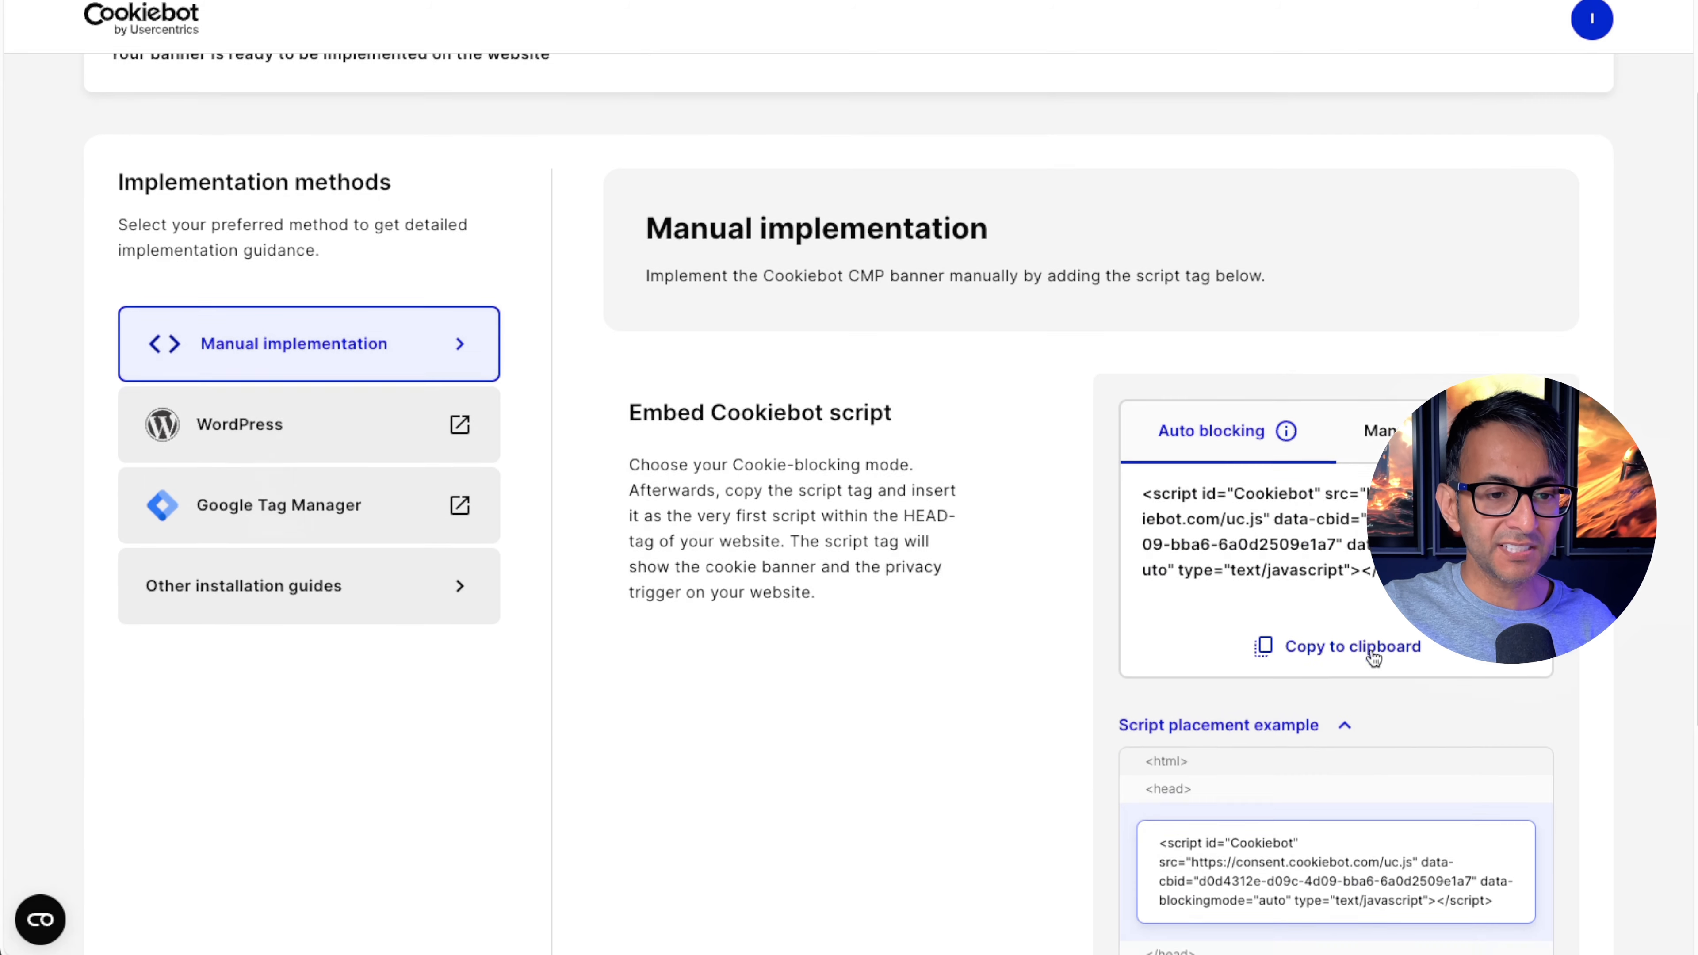
scroll(1301, 681, down, 5)
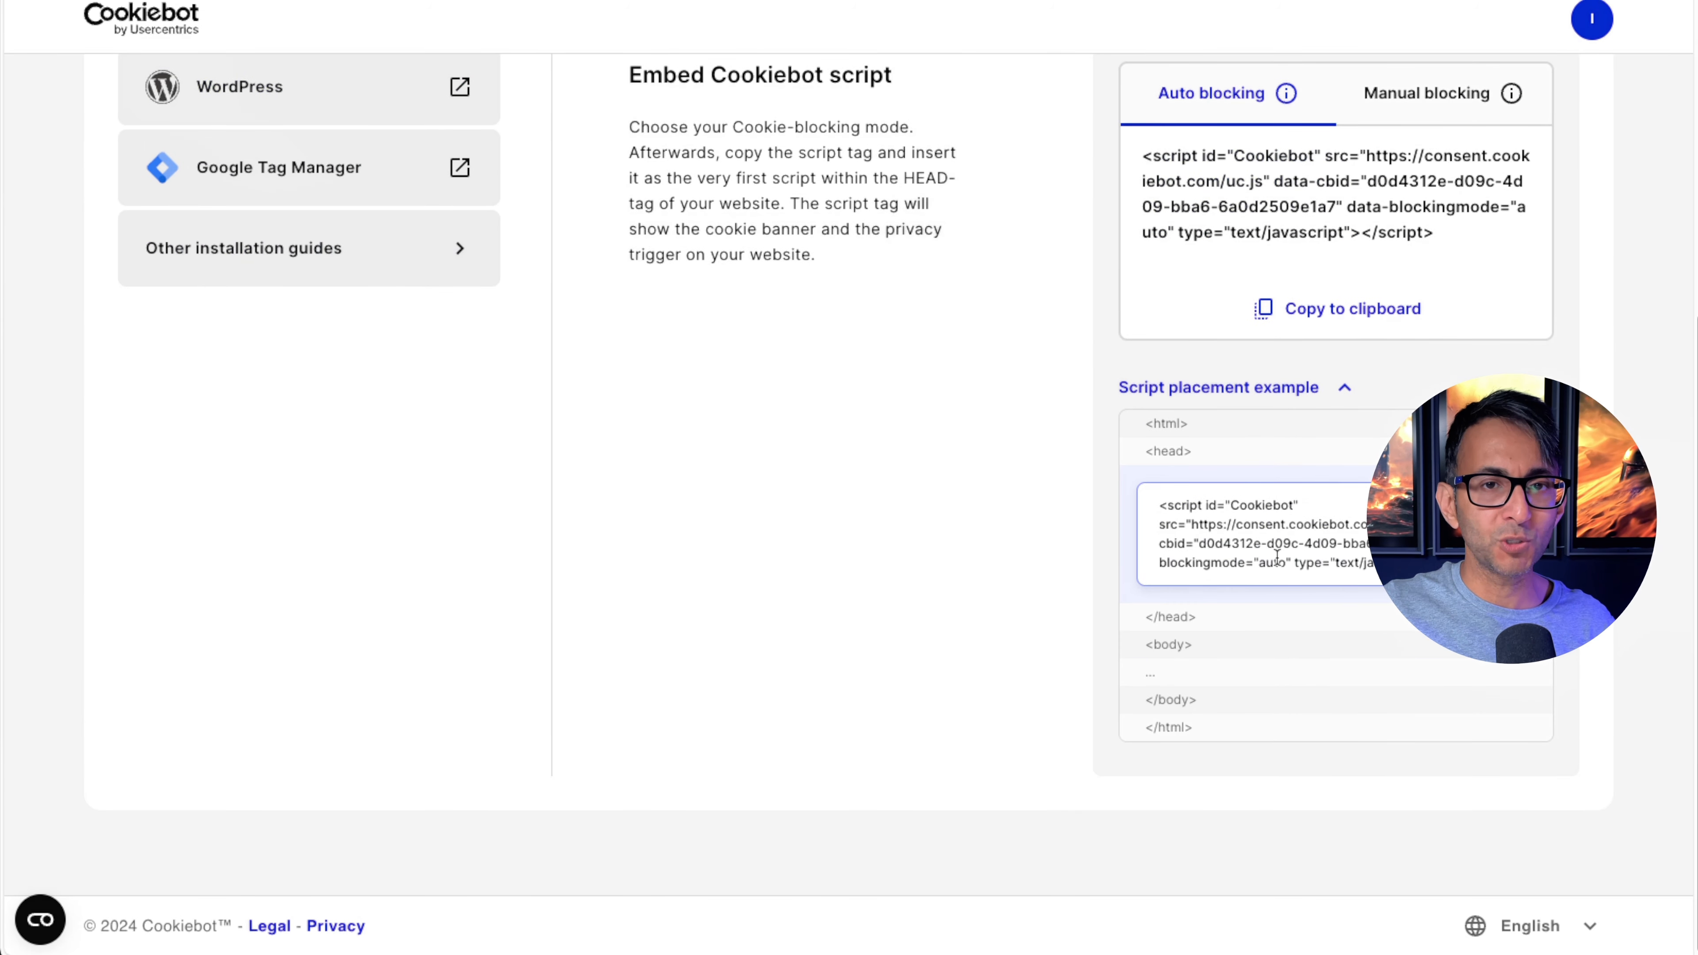
scroll(1277, 558, up, 6)
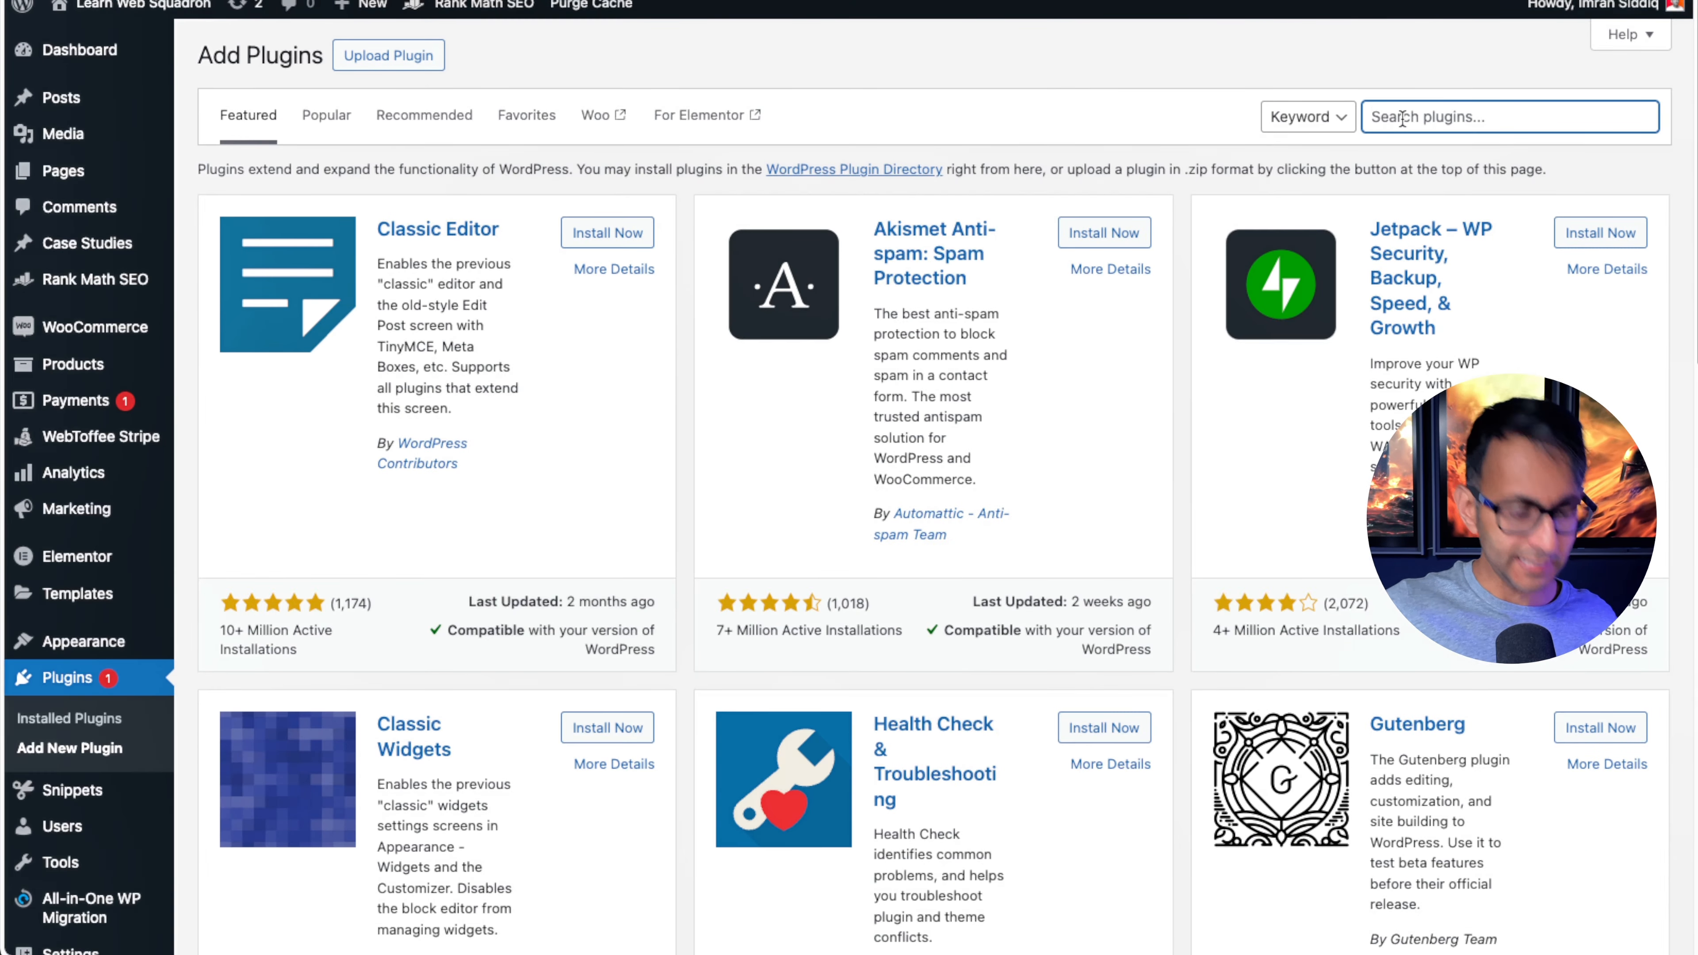
Step: Search the WordPress plugin directory for "cookiebot"
text(cooki)
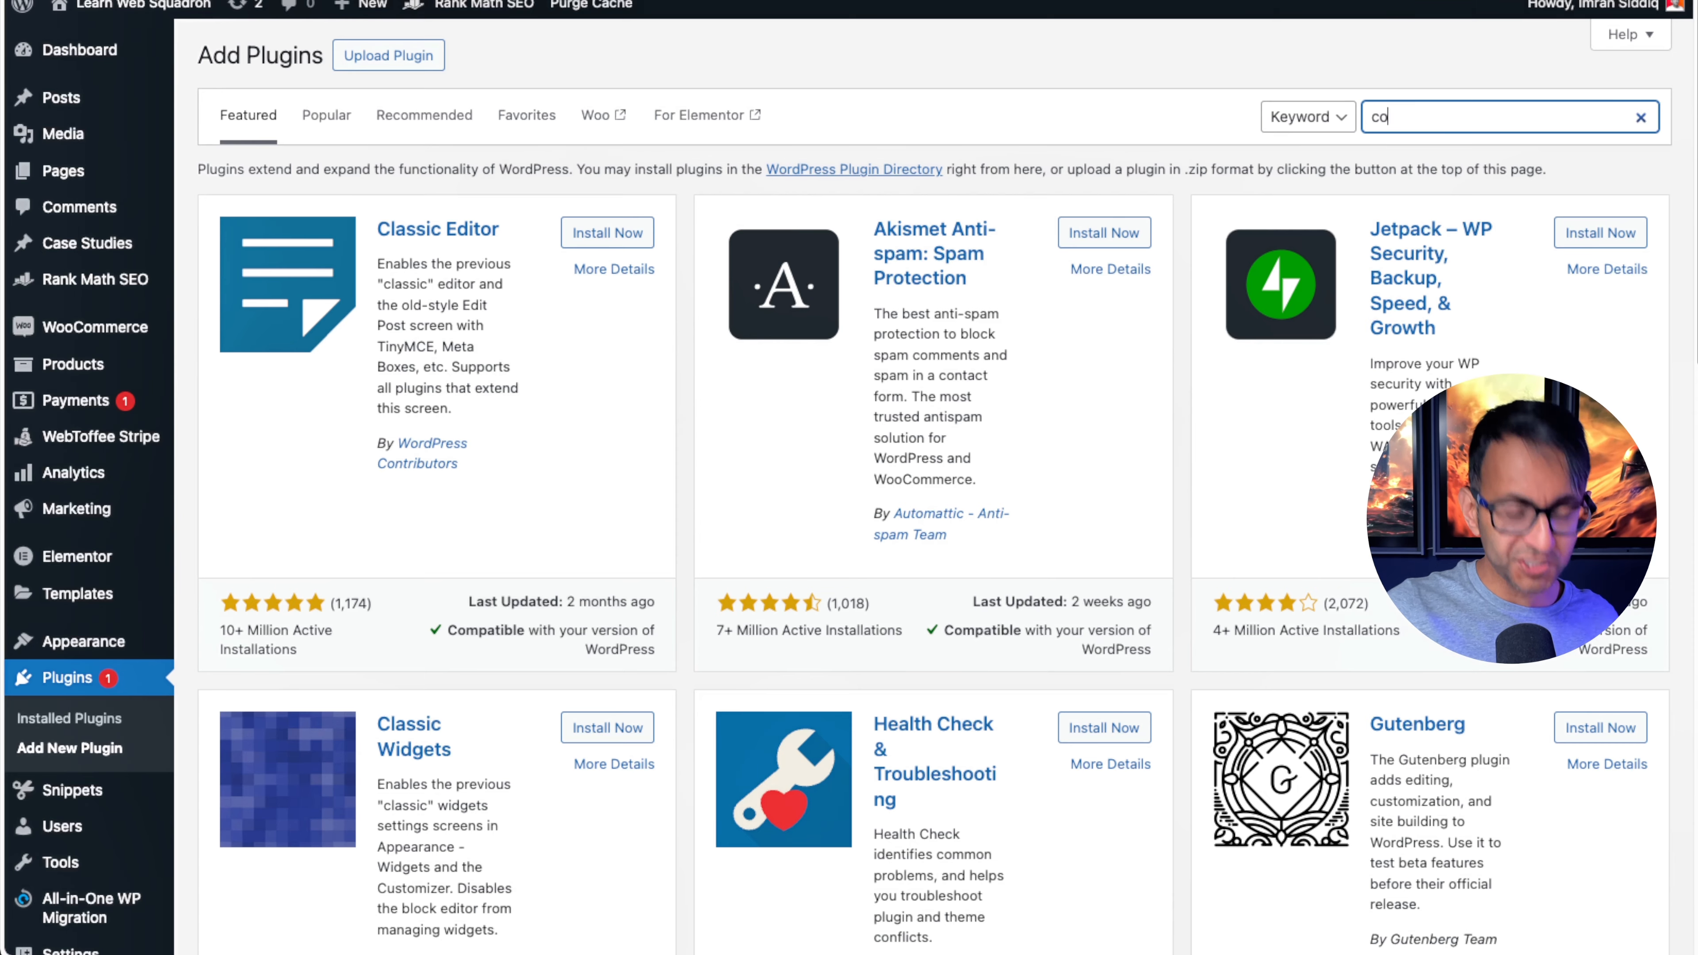
text(ebot)
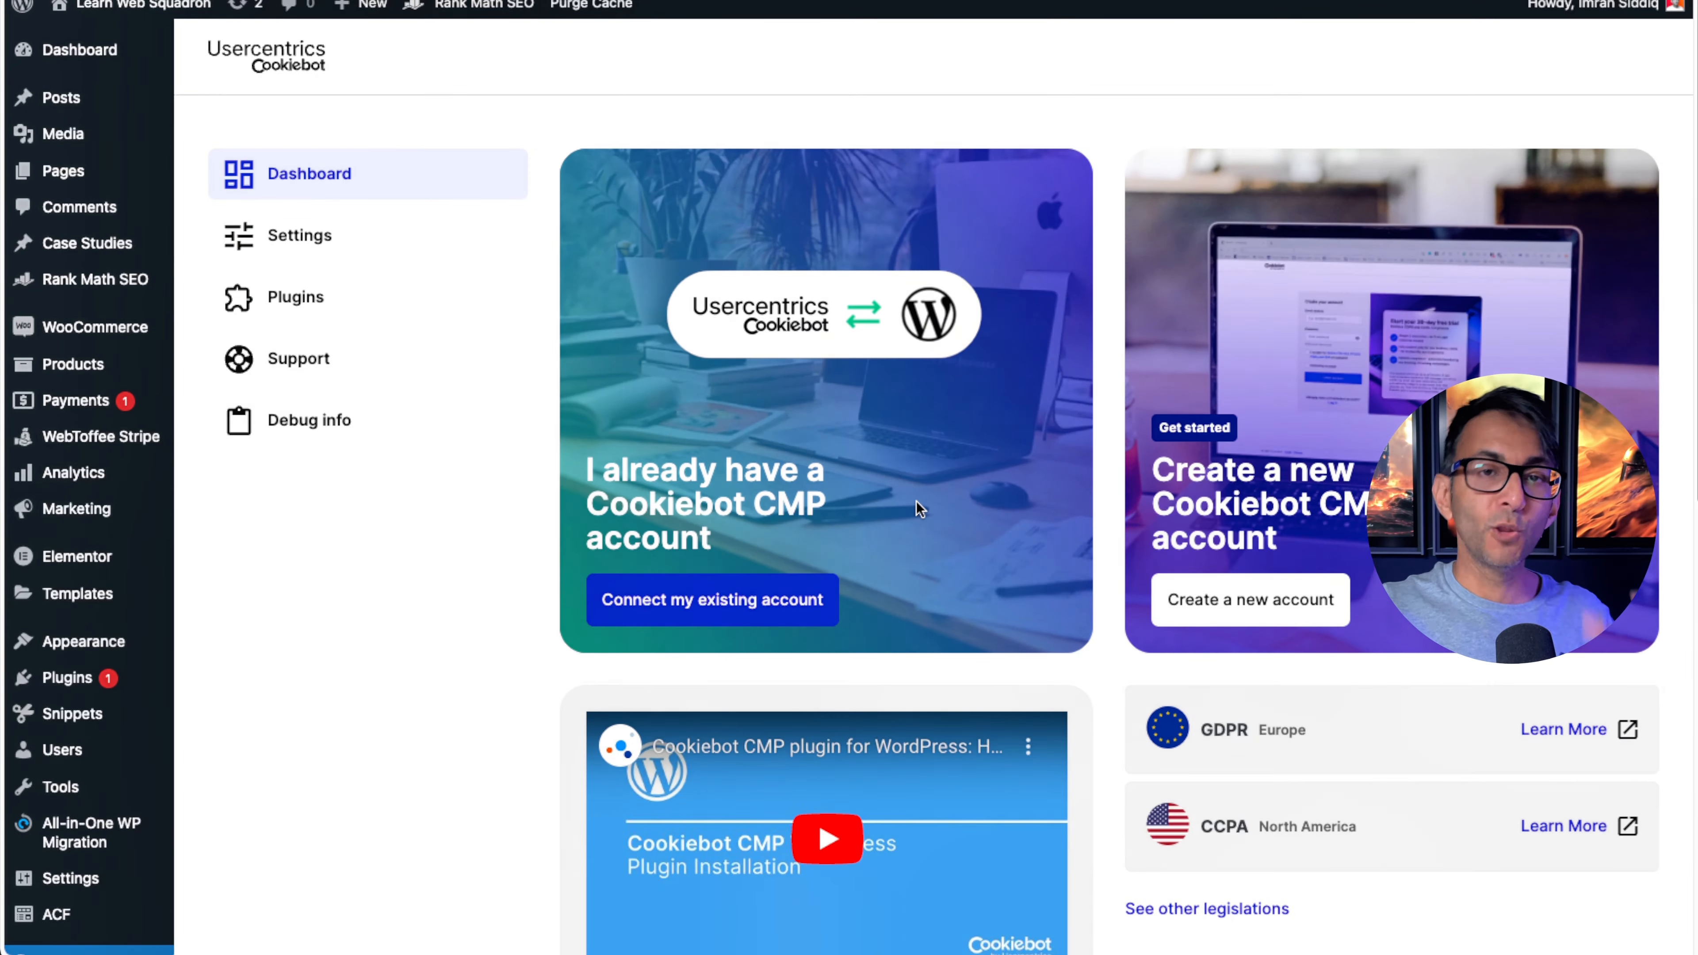
Step: Connect the existing Cookiebot account by copying the Domain Group ID from the embed script into the plugin's general settings
click(761, 601)
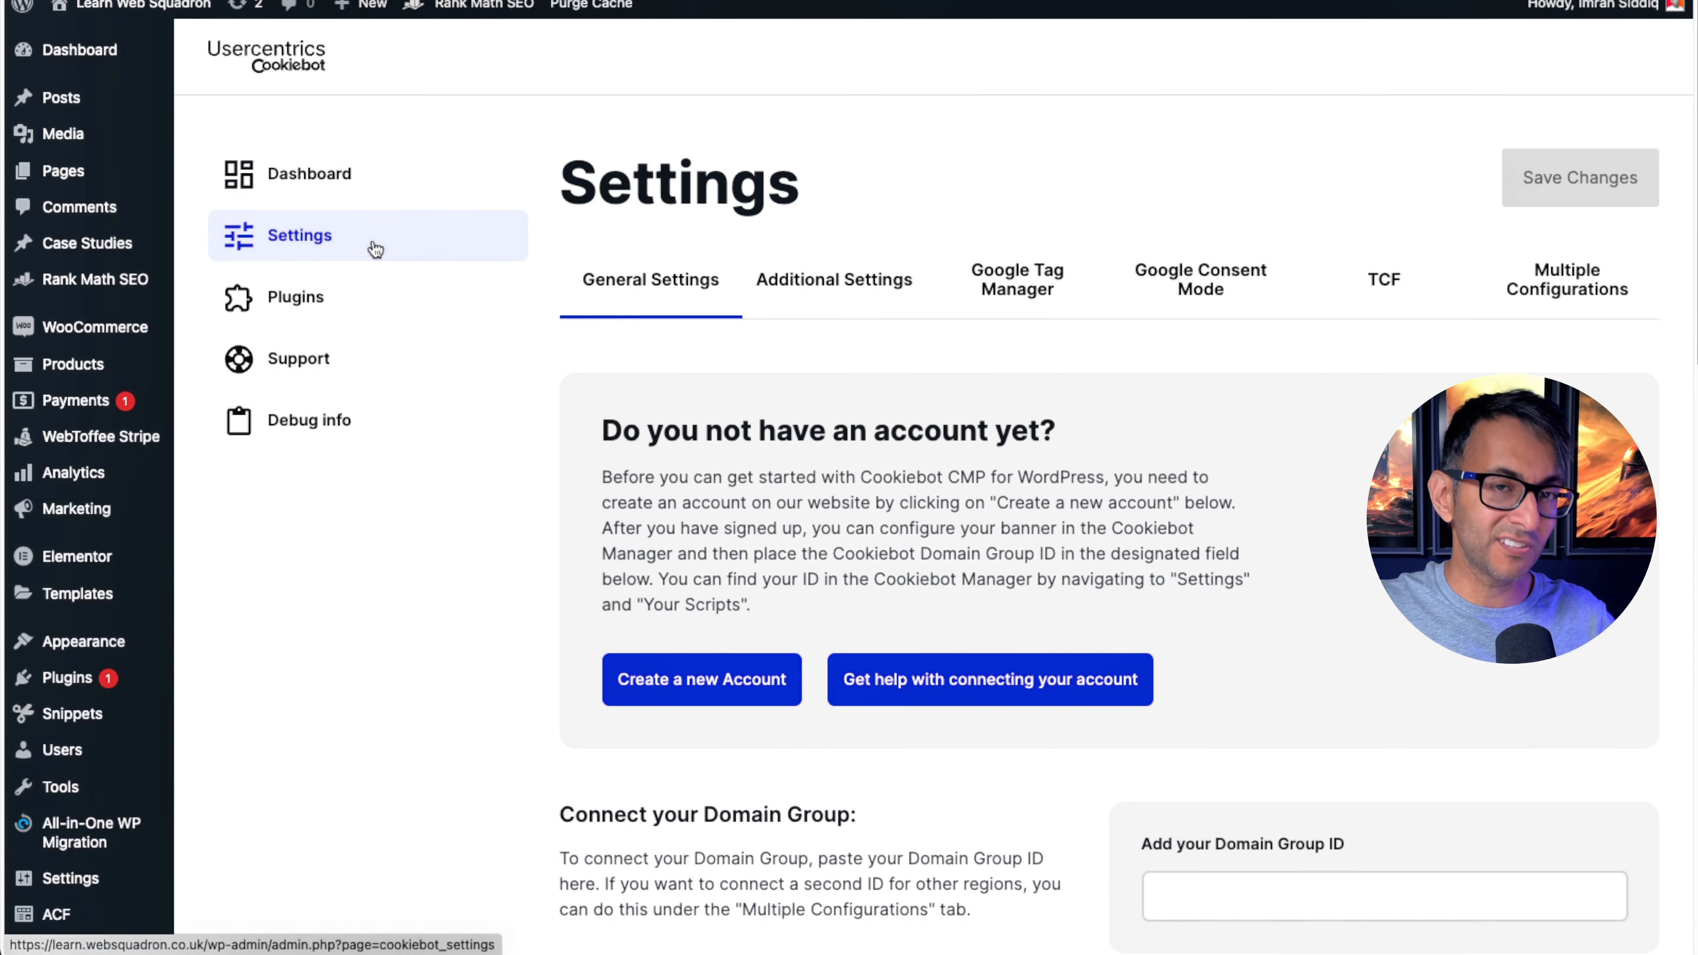
scroll(1039, 475, down, 1)
scroll(1040, 474, down, 8)
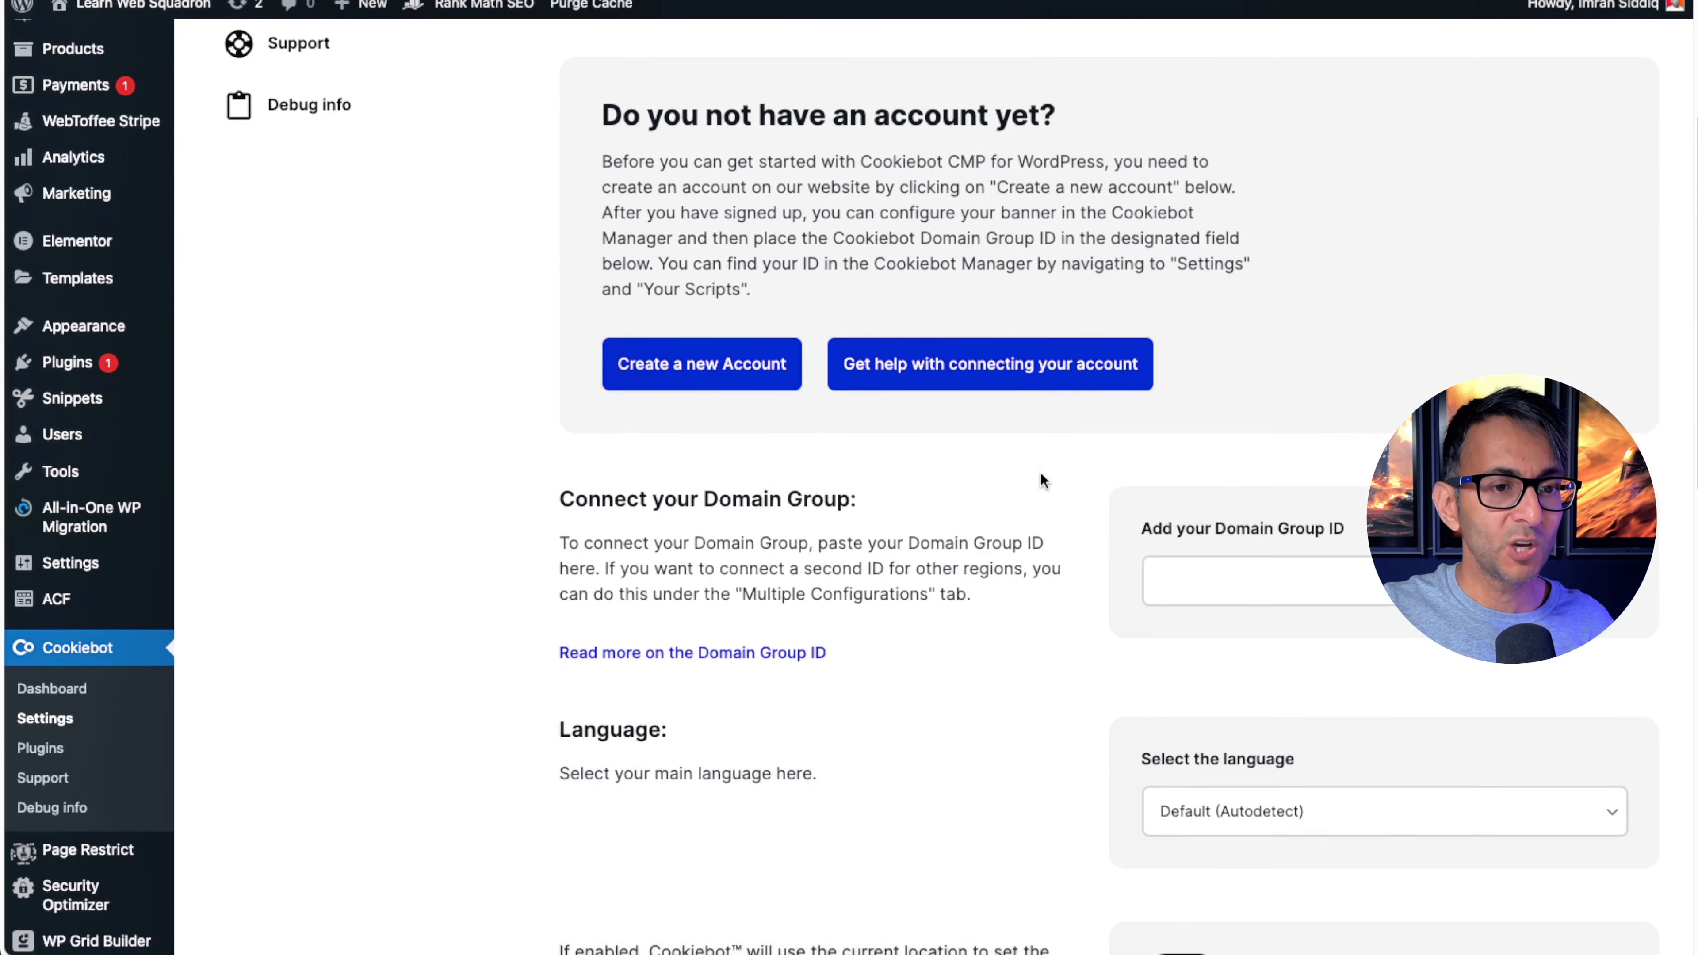
scroll(1238, 362, down, 2)
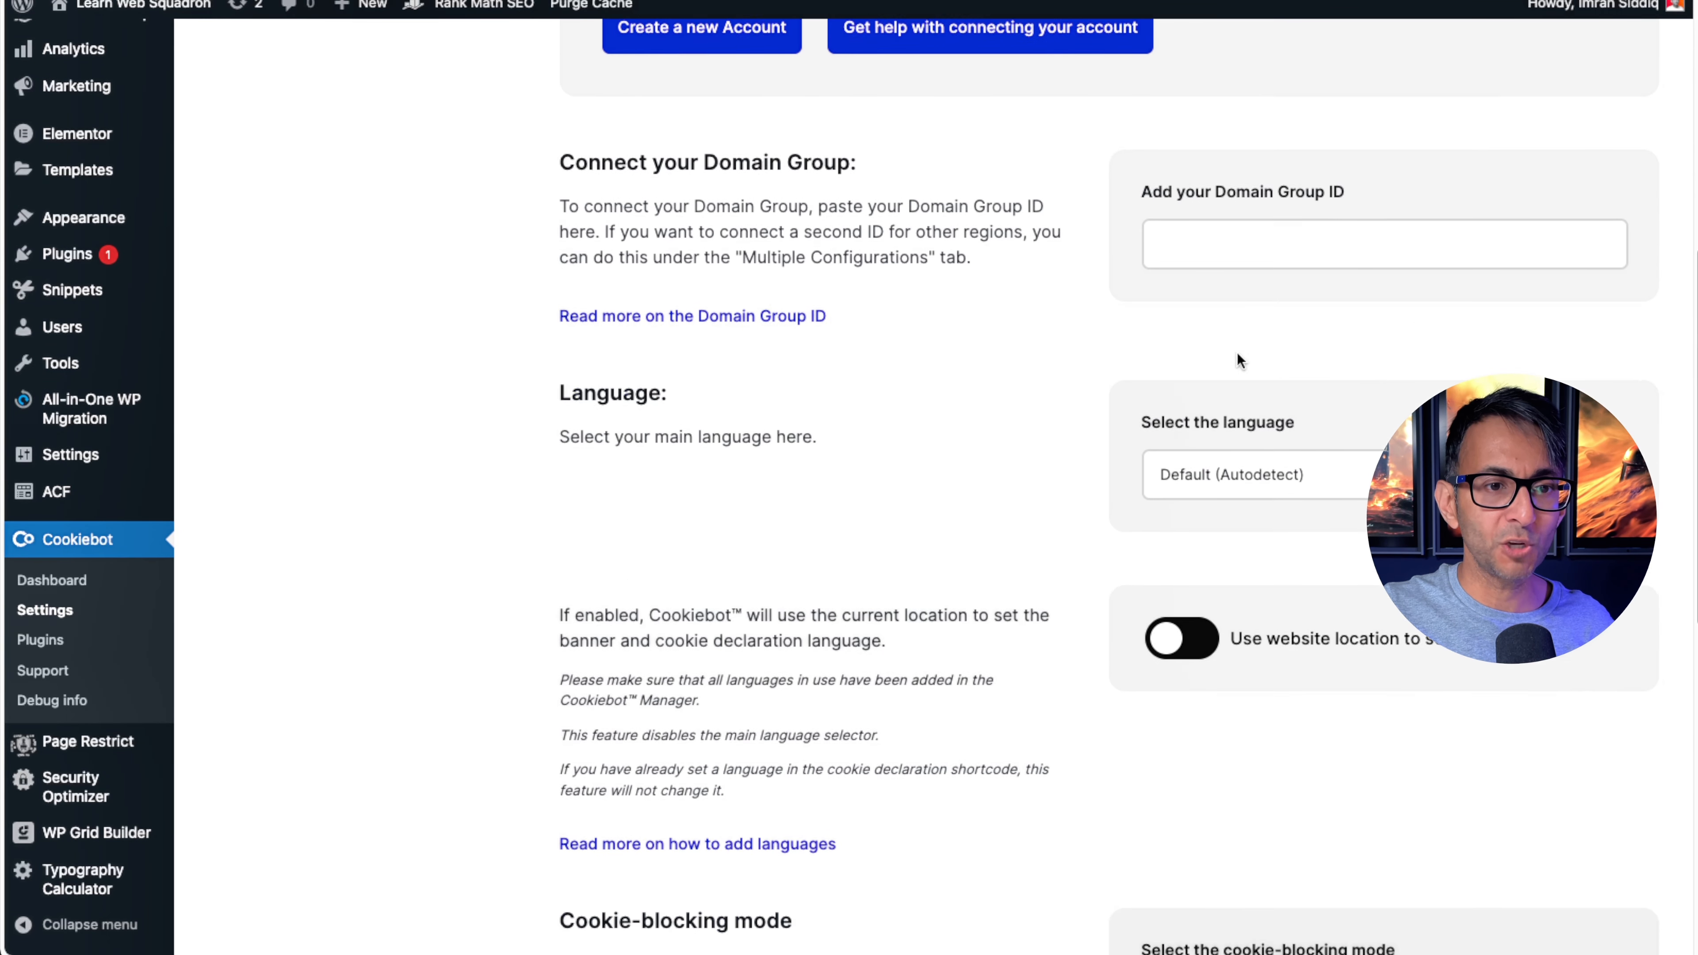
click(1190, 235)
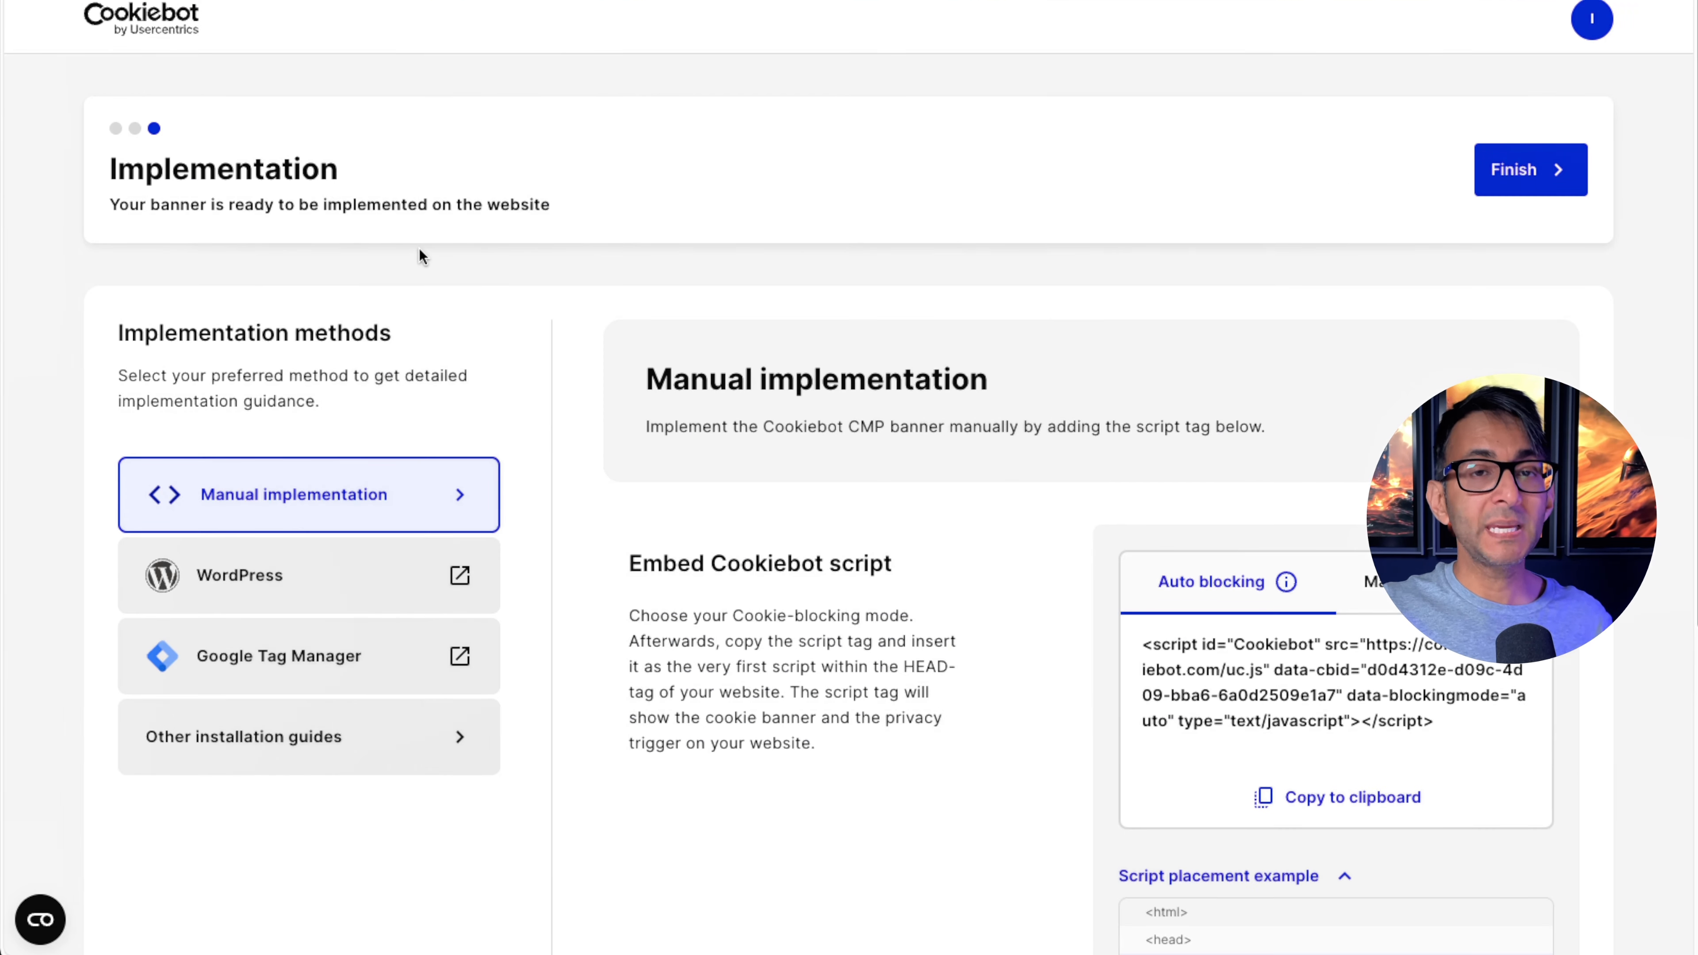
scroll(419, 254, down, 7)
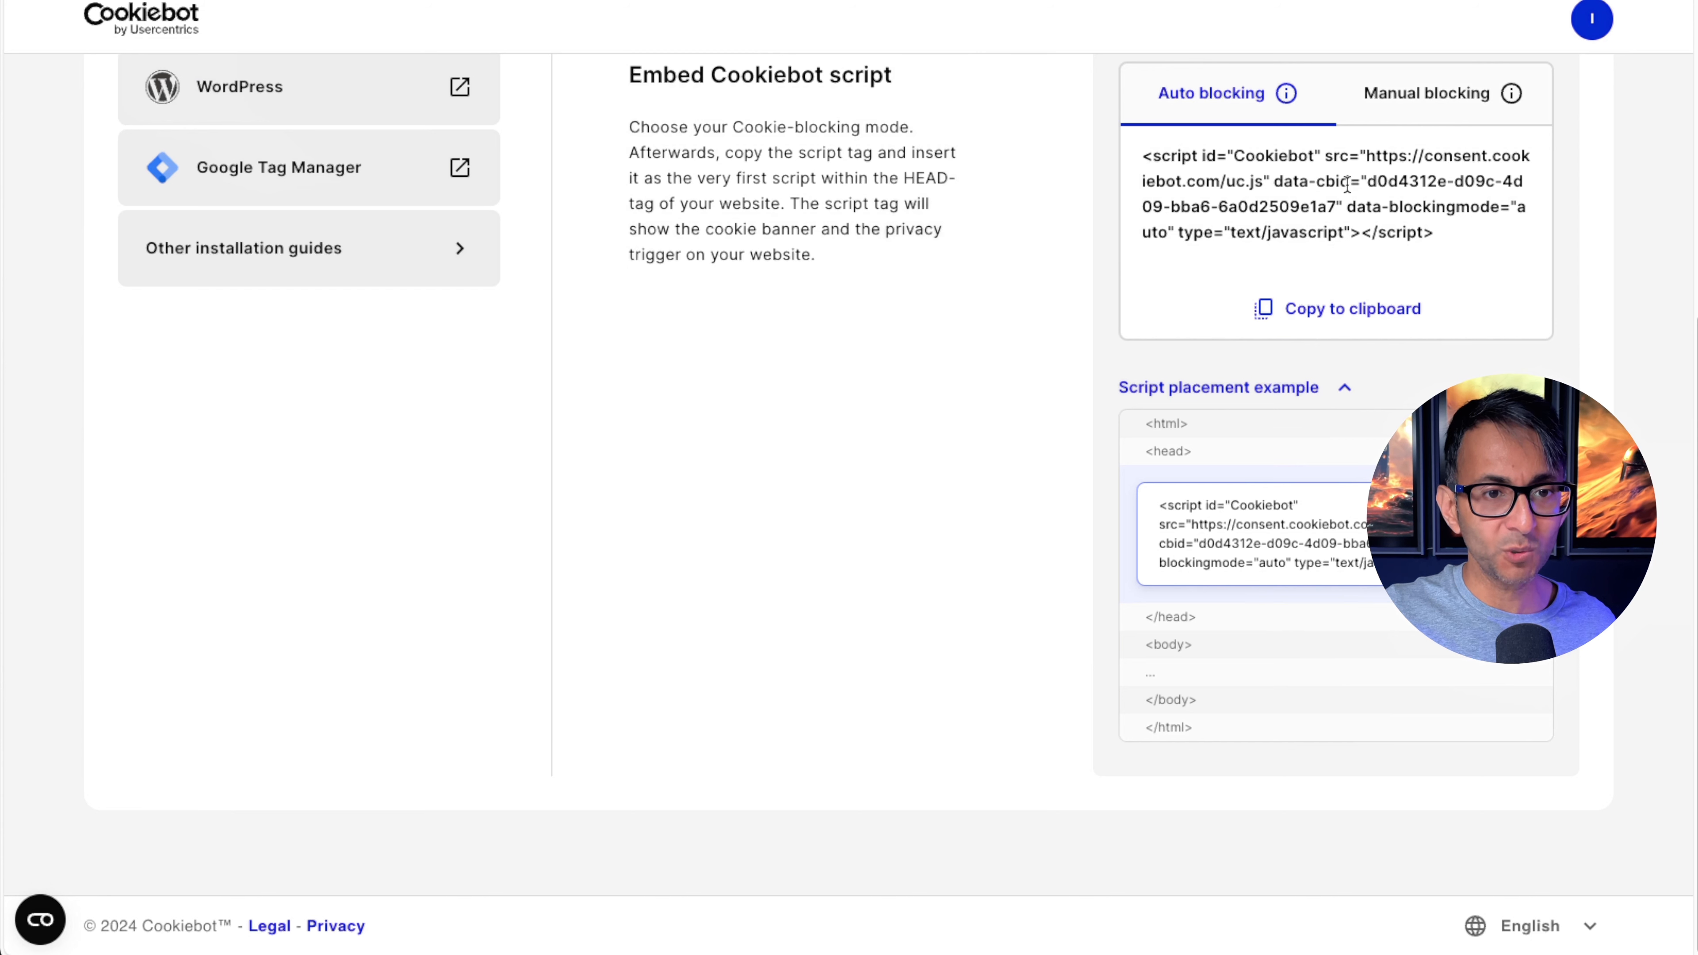
drag(1369, 179, 1345, 201)
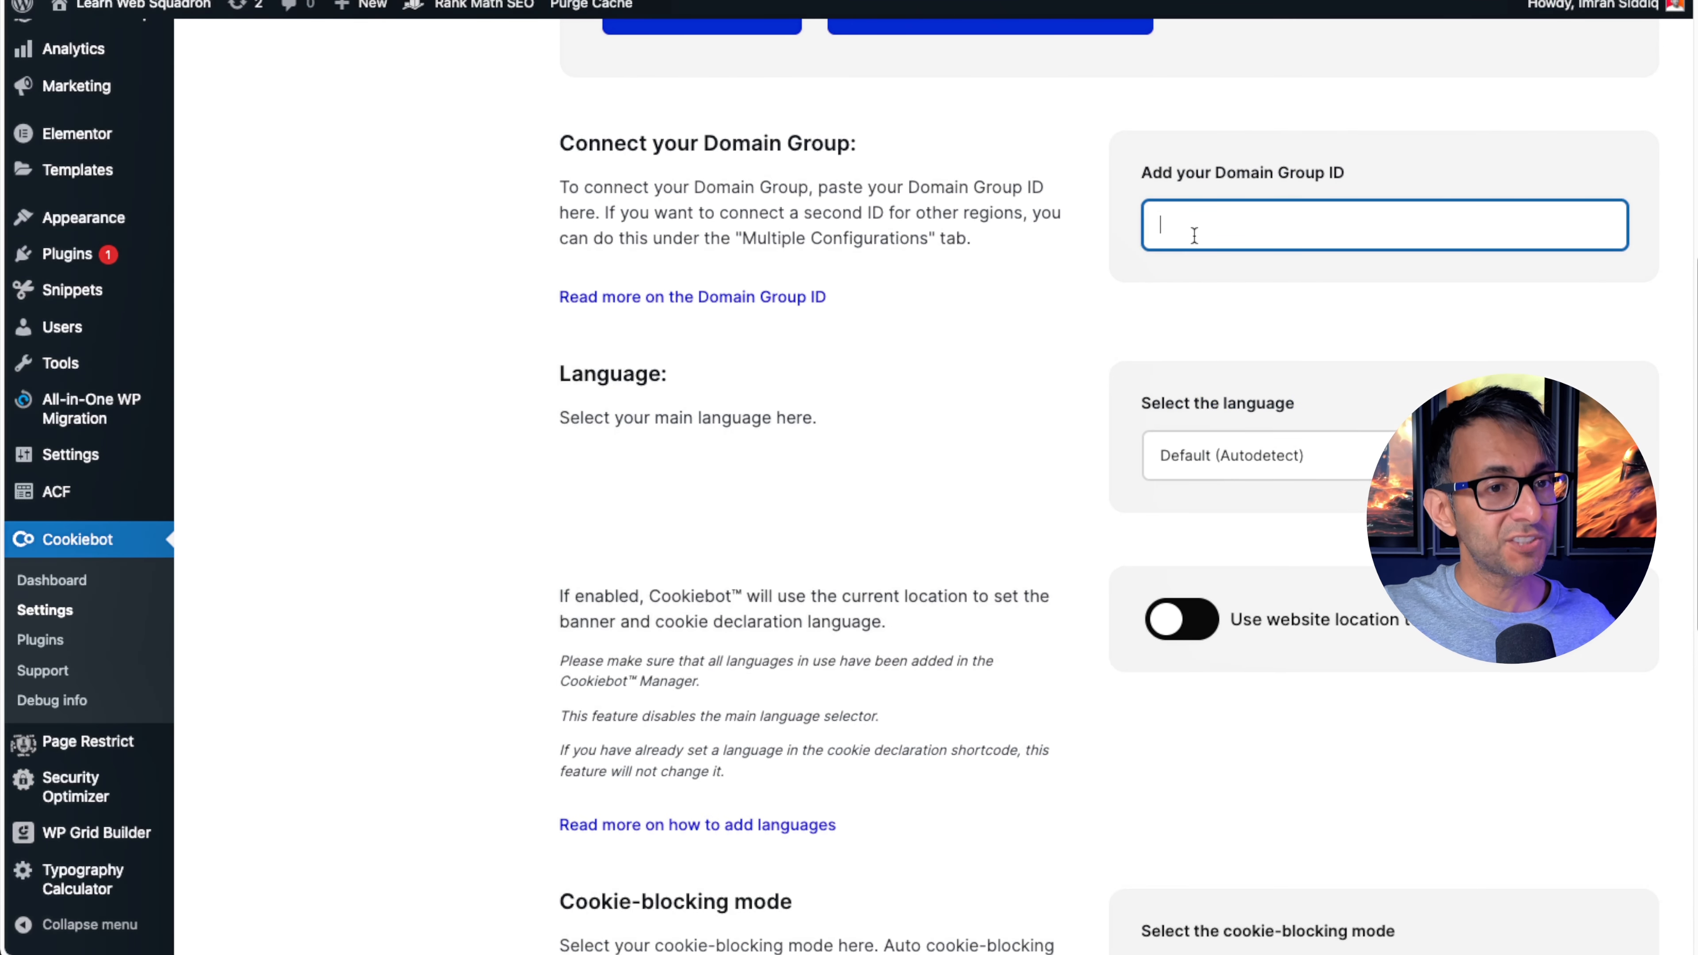
text(d0d4312e-d09c-4d09-bba6-6a0d2509e1a7)
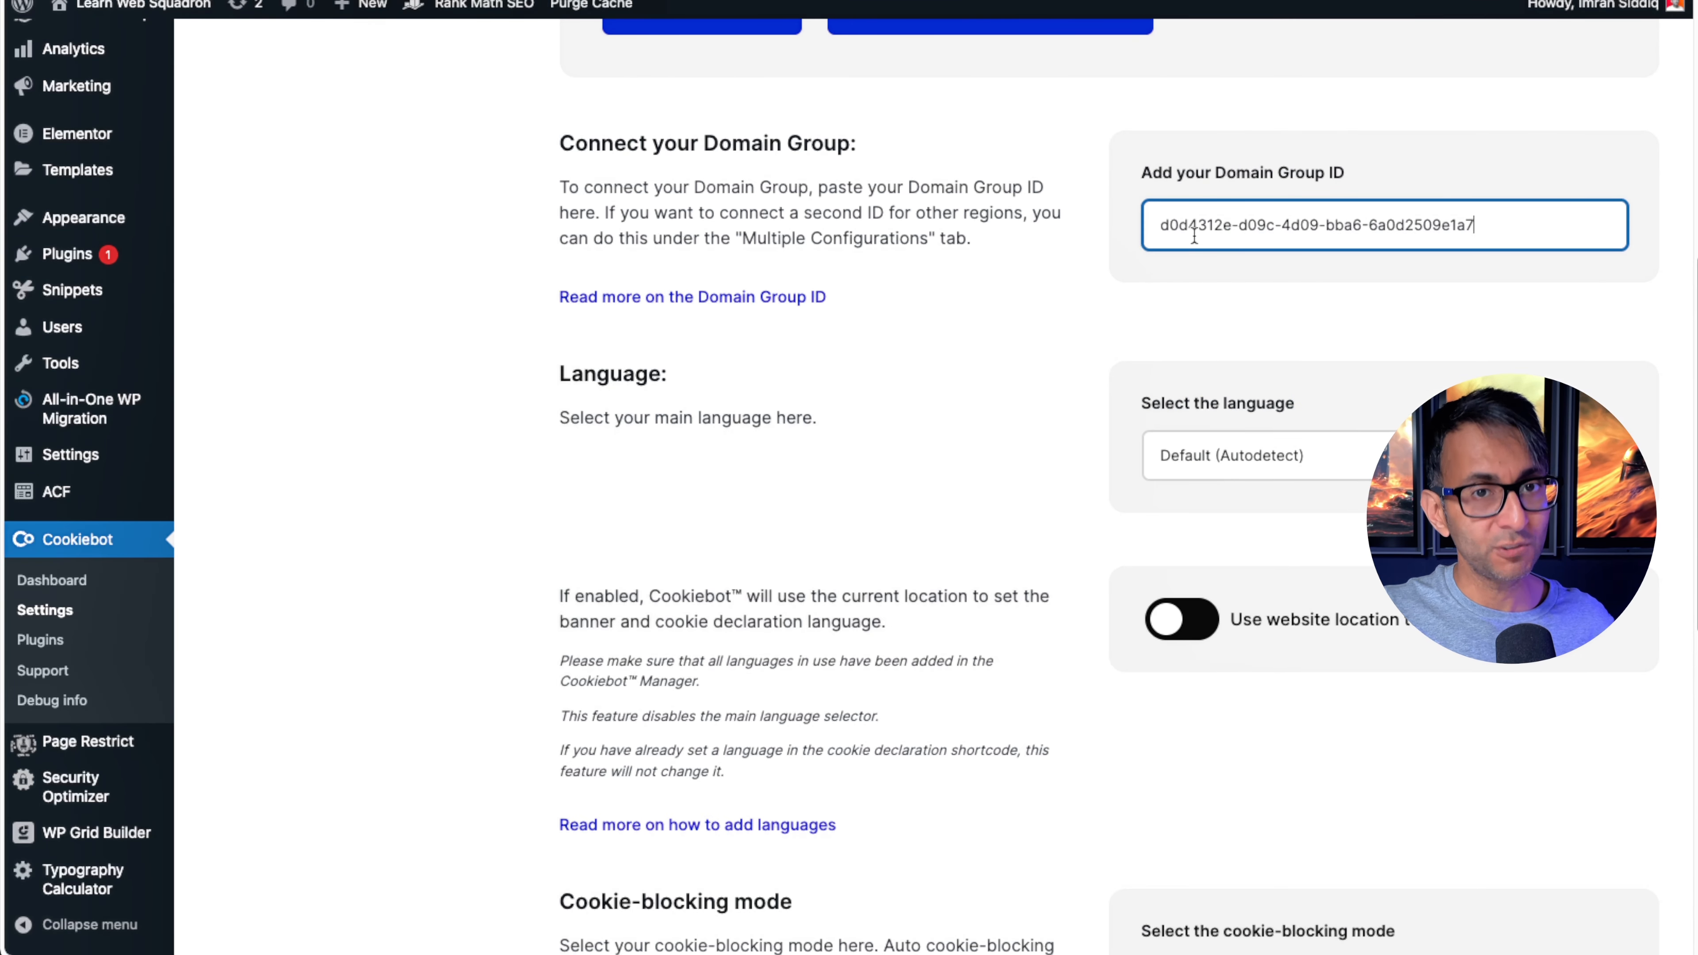
Step: Leave the language on Default (Autodetect), set Automatic cookie-blocking mode and save the general settings
click(1308, 454)
click(960, 421)
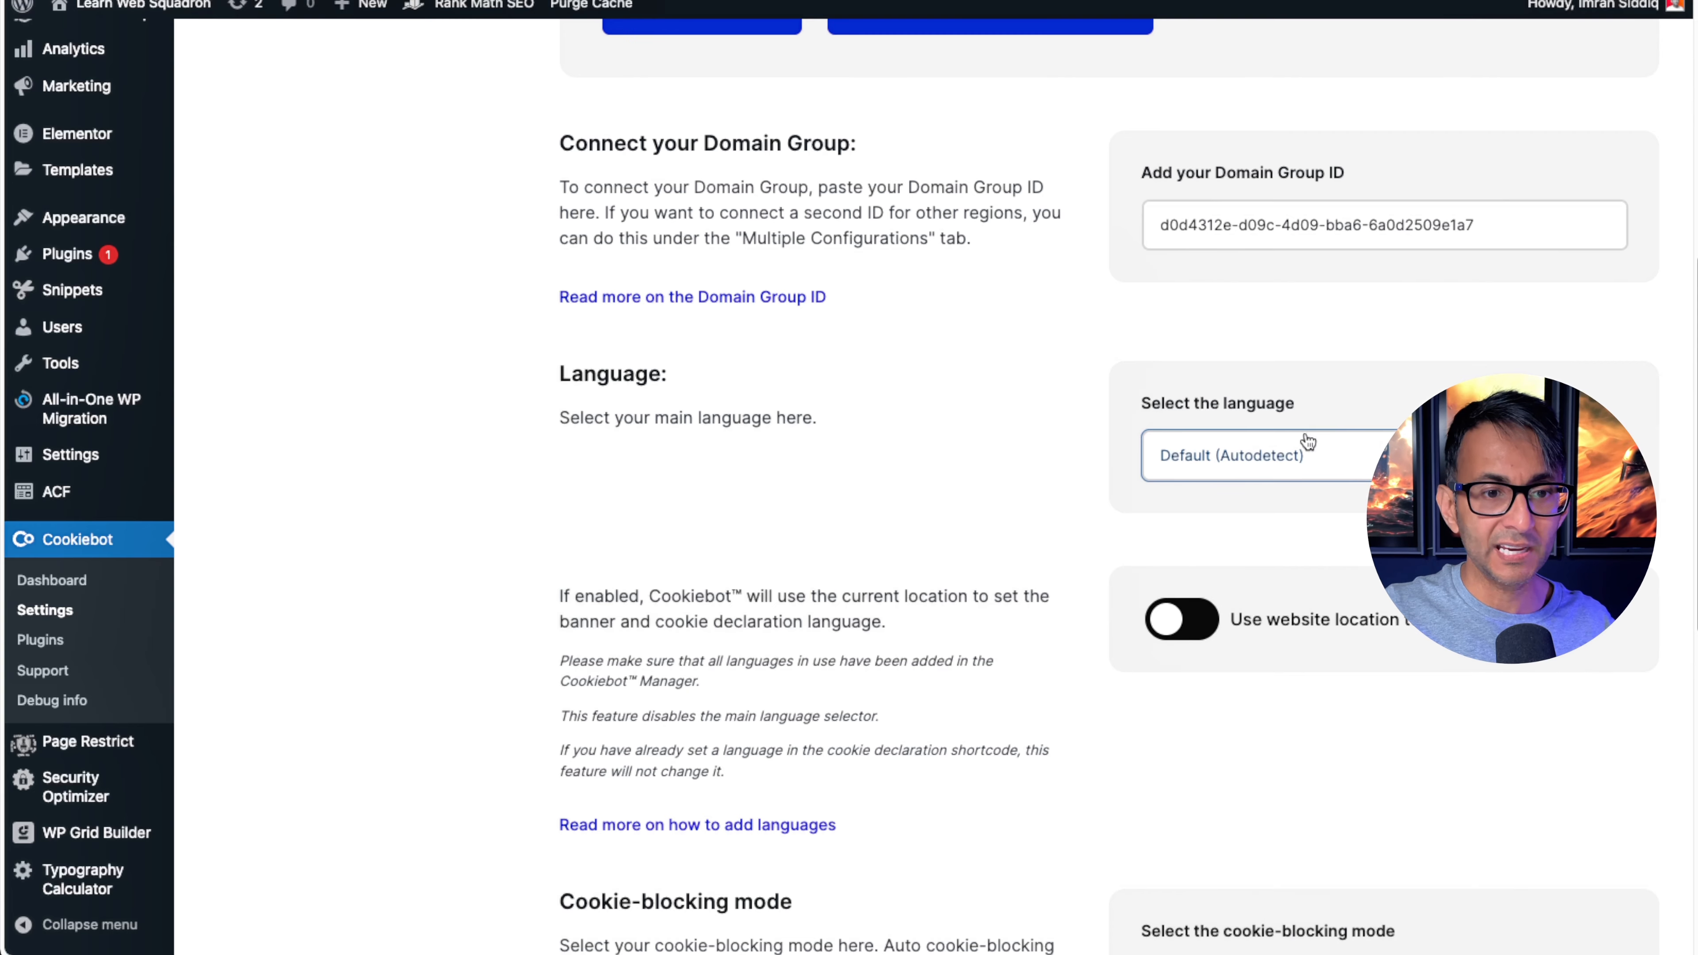
scroll(1314, 425, down, 3)
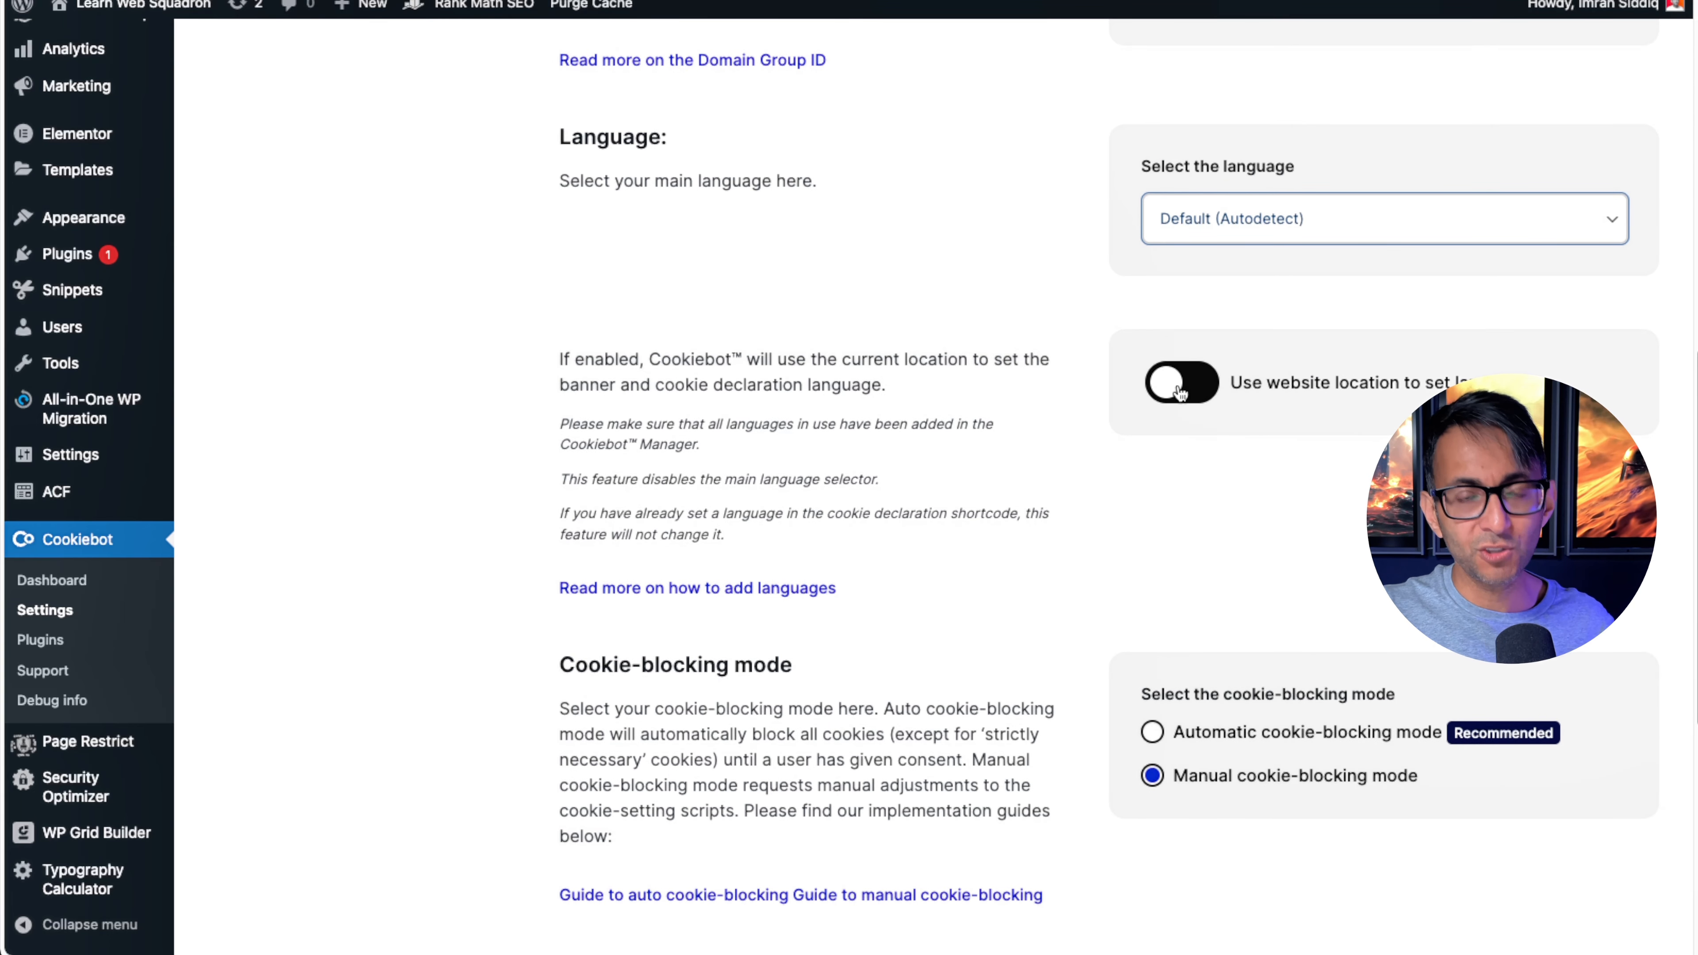
scroll(1223, 391, down, 6)
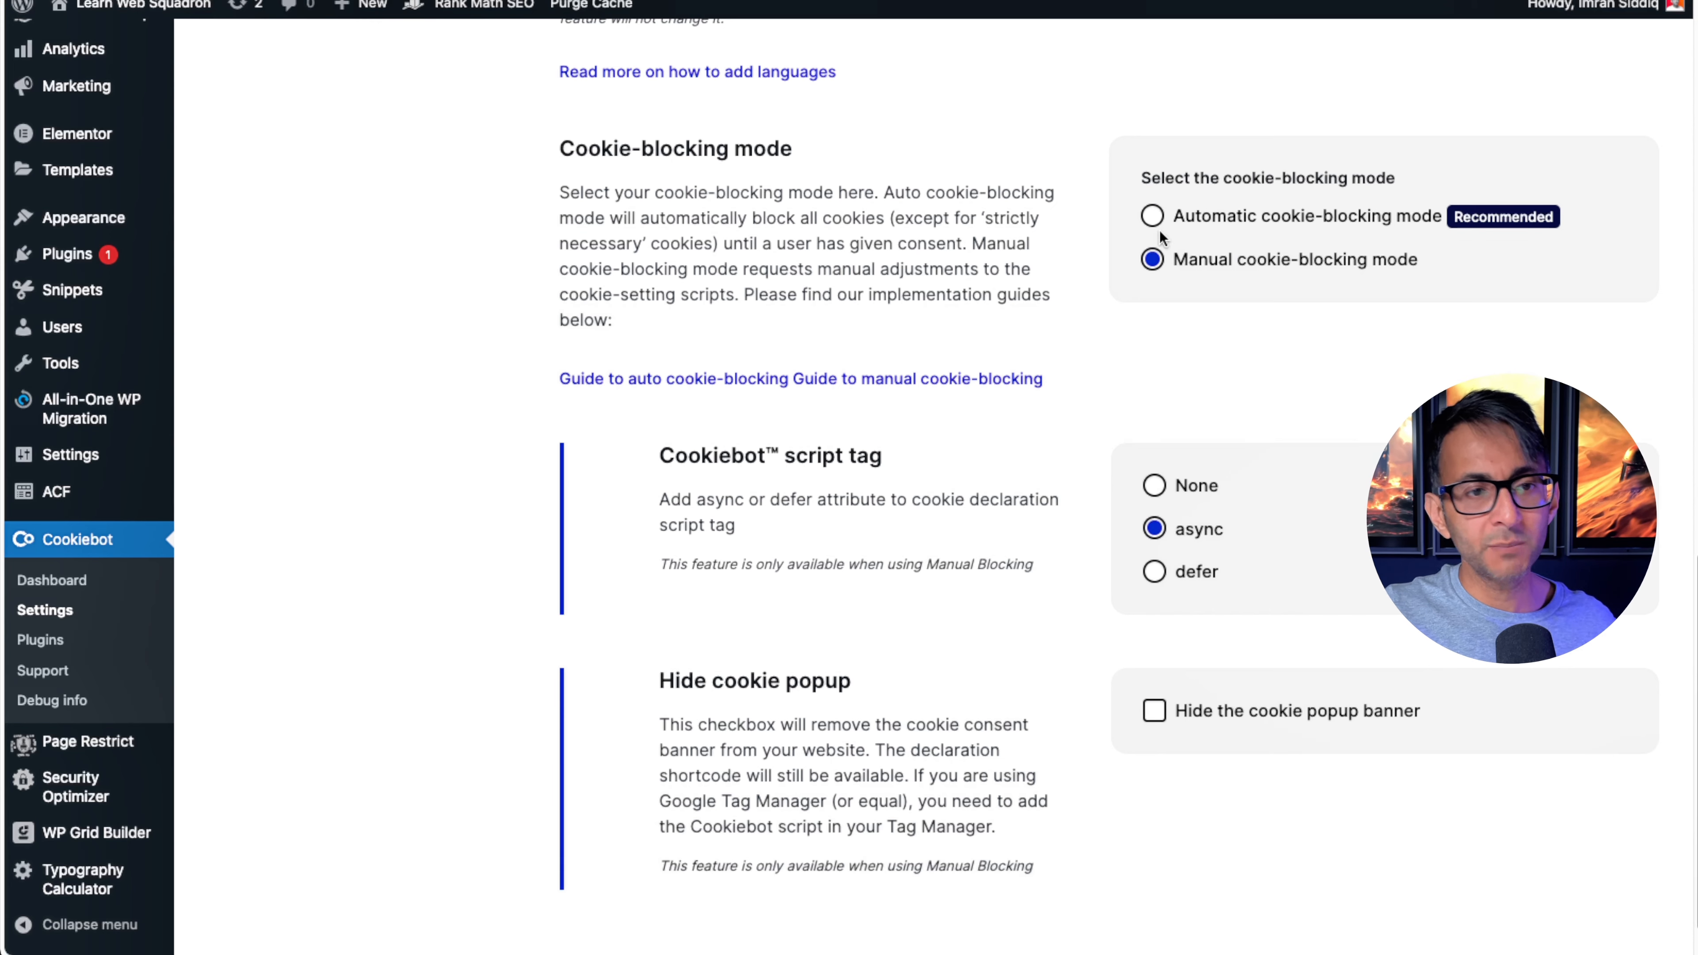
click(1153, 218)
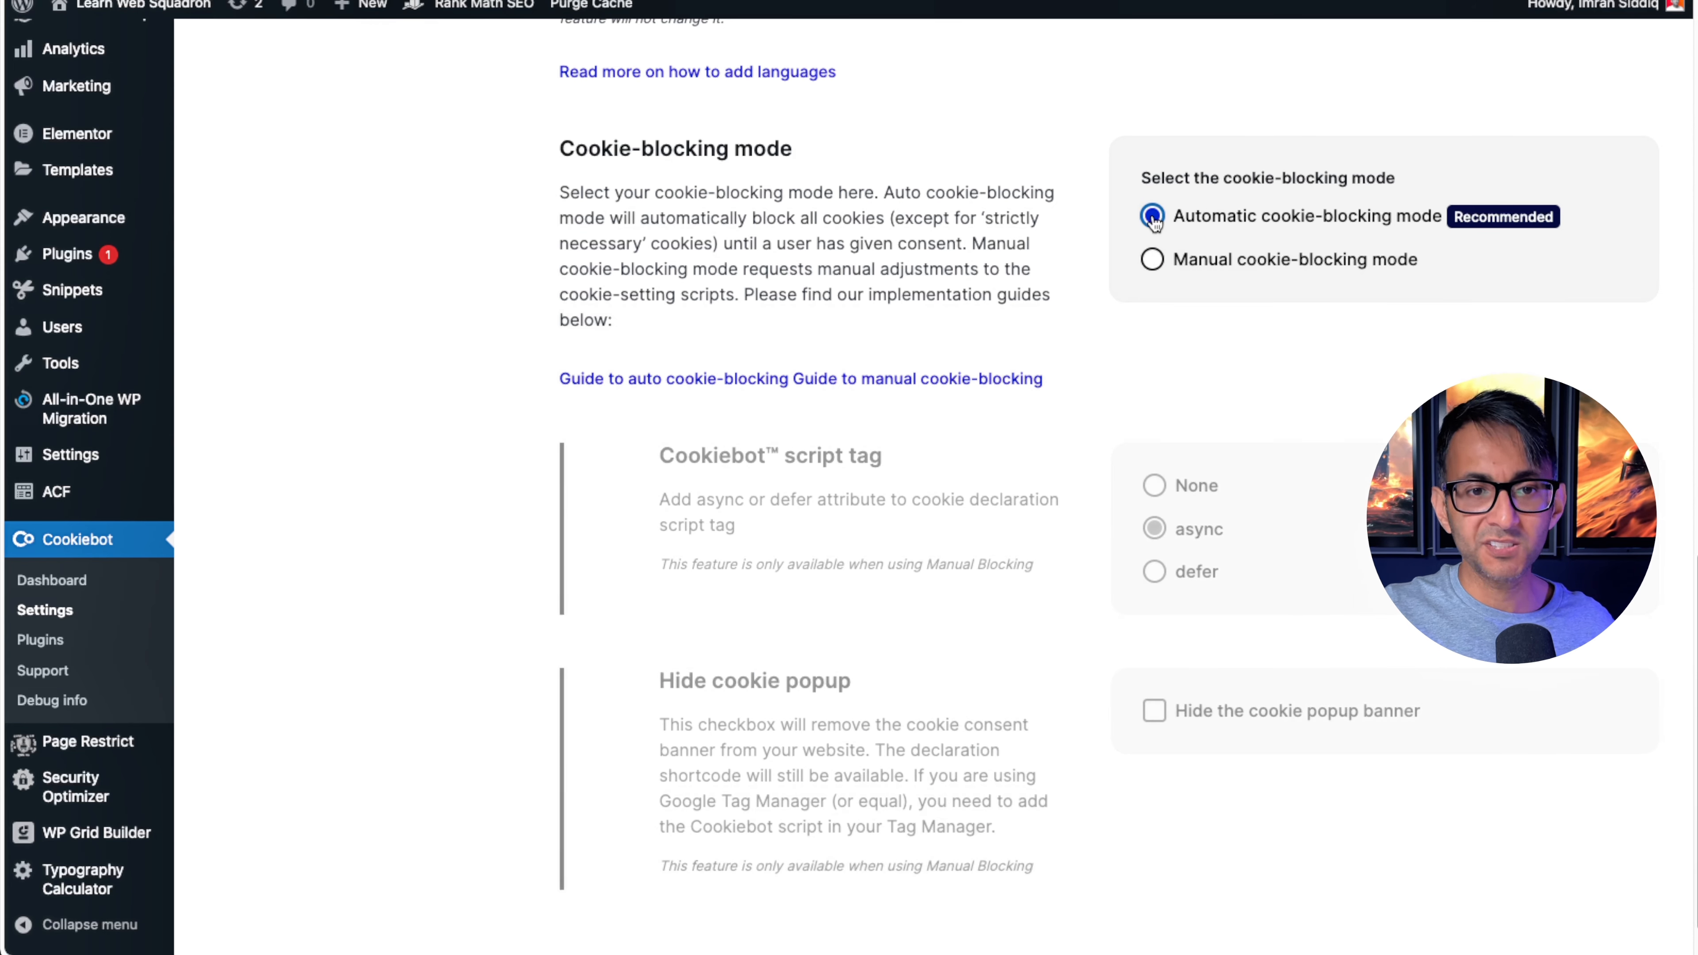
scroll(1337, 214, up, 15)
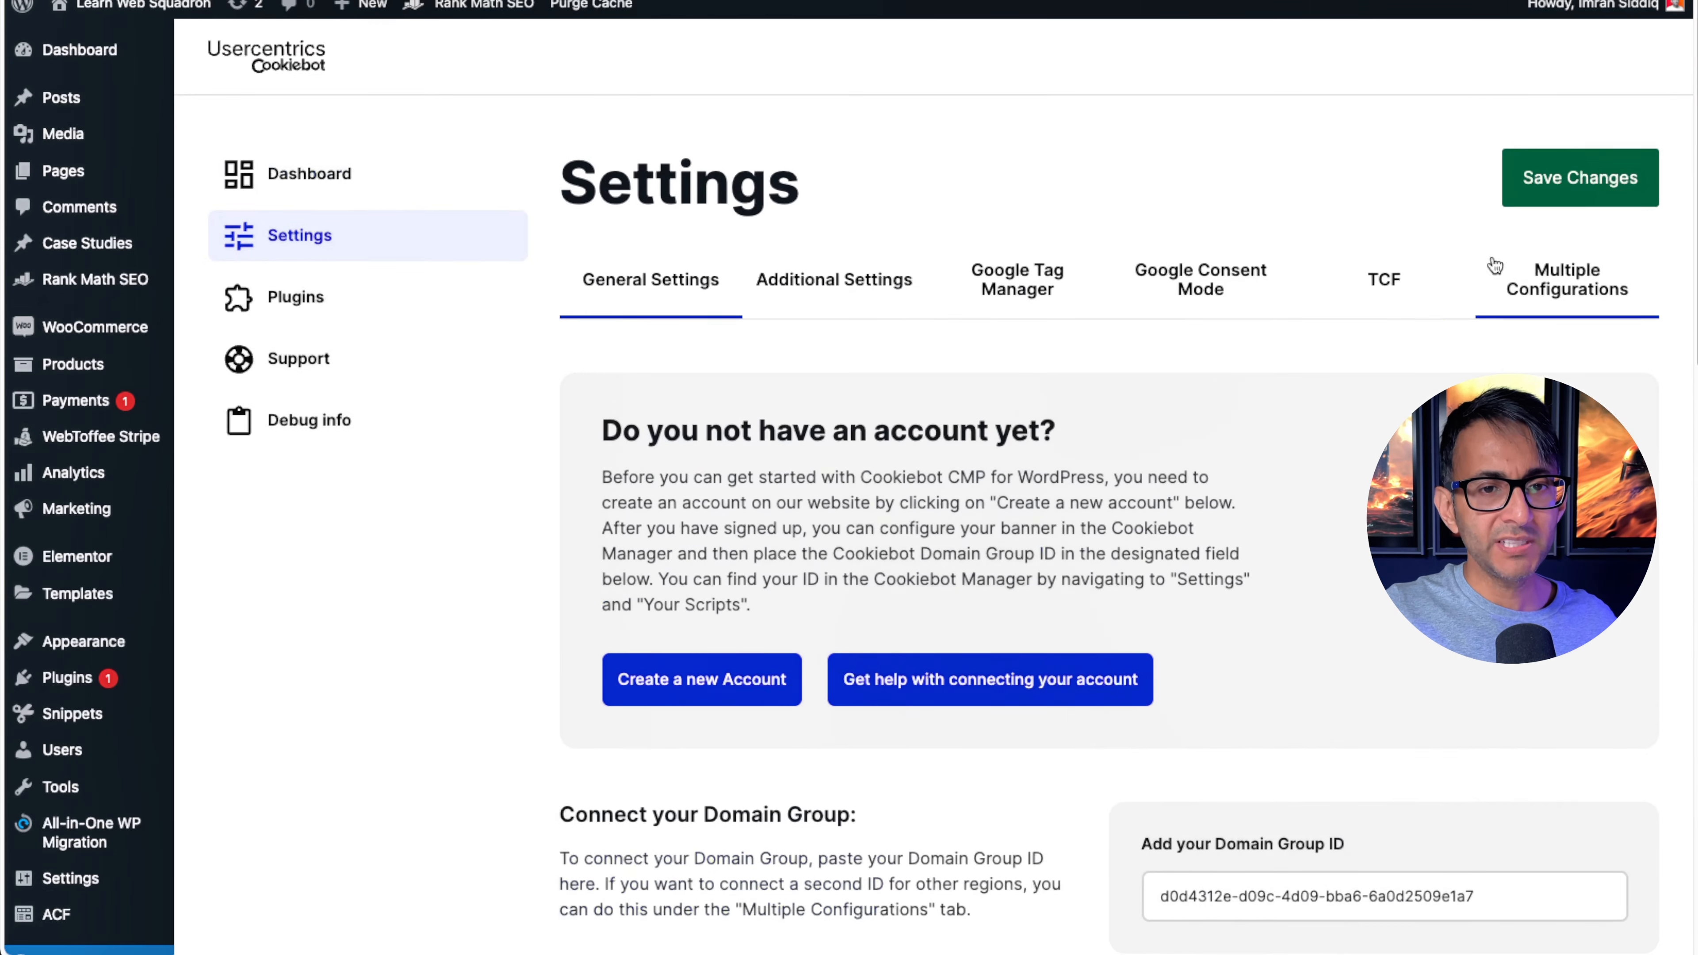
click(1544, 205)
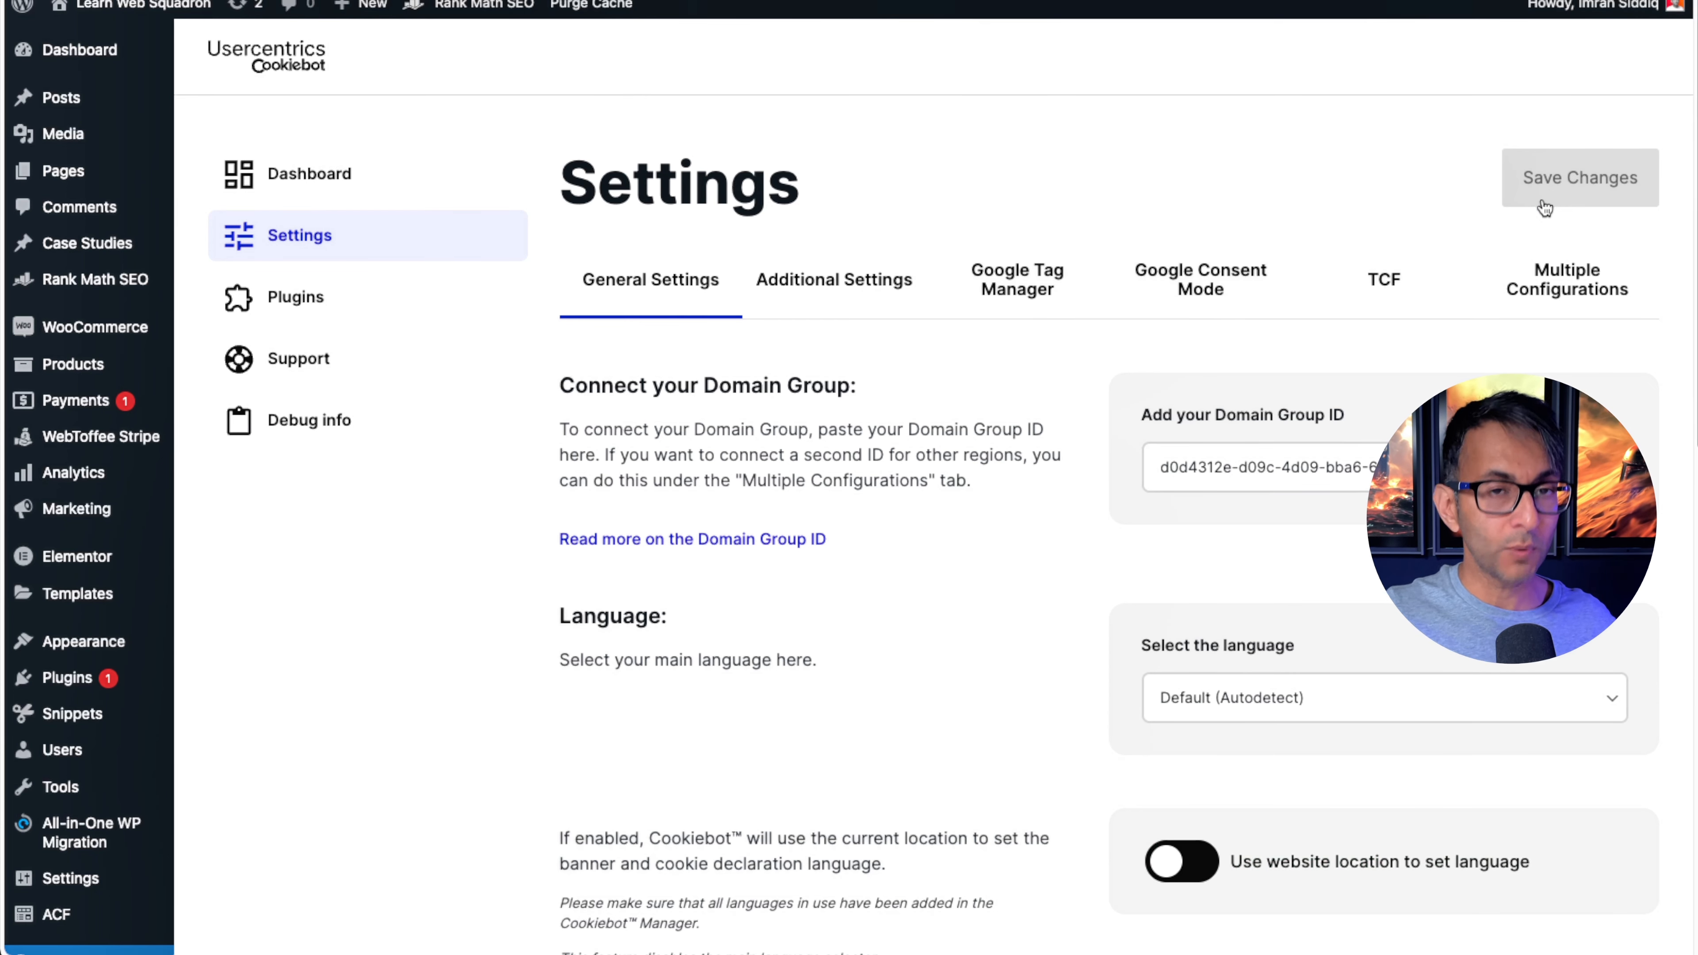
Step: Turn on automatic updates for the Cookiebot plugin in the additional settings and save the changes
click(885, 266)
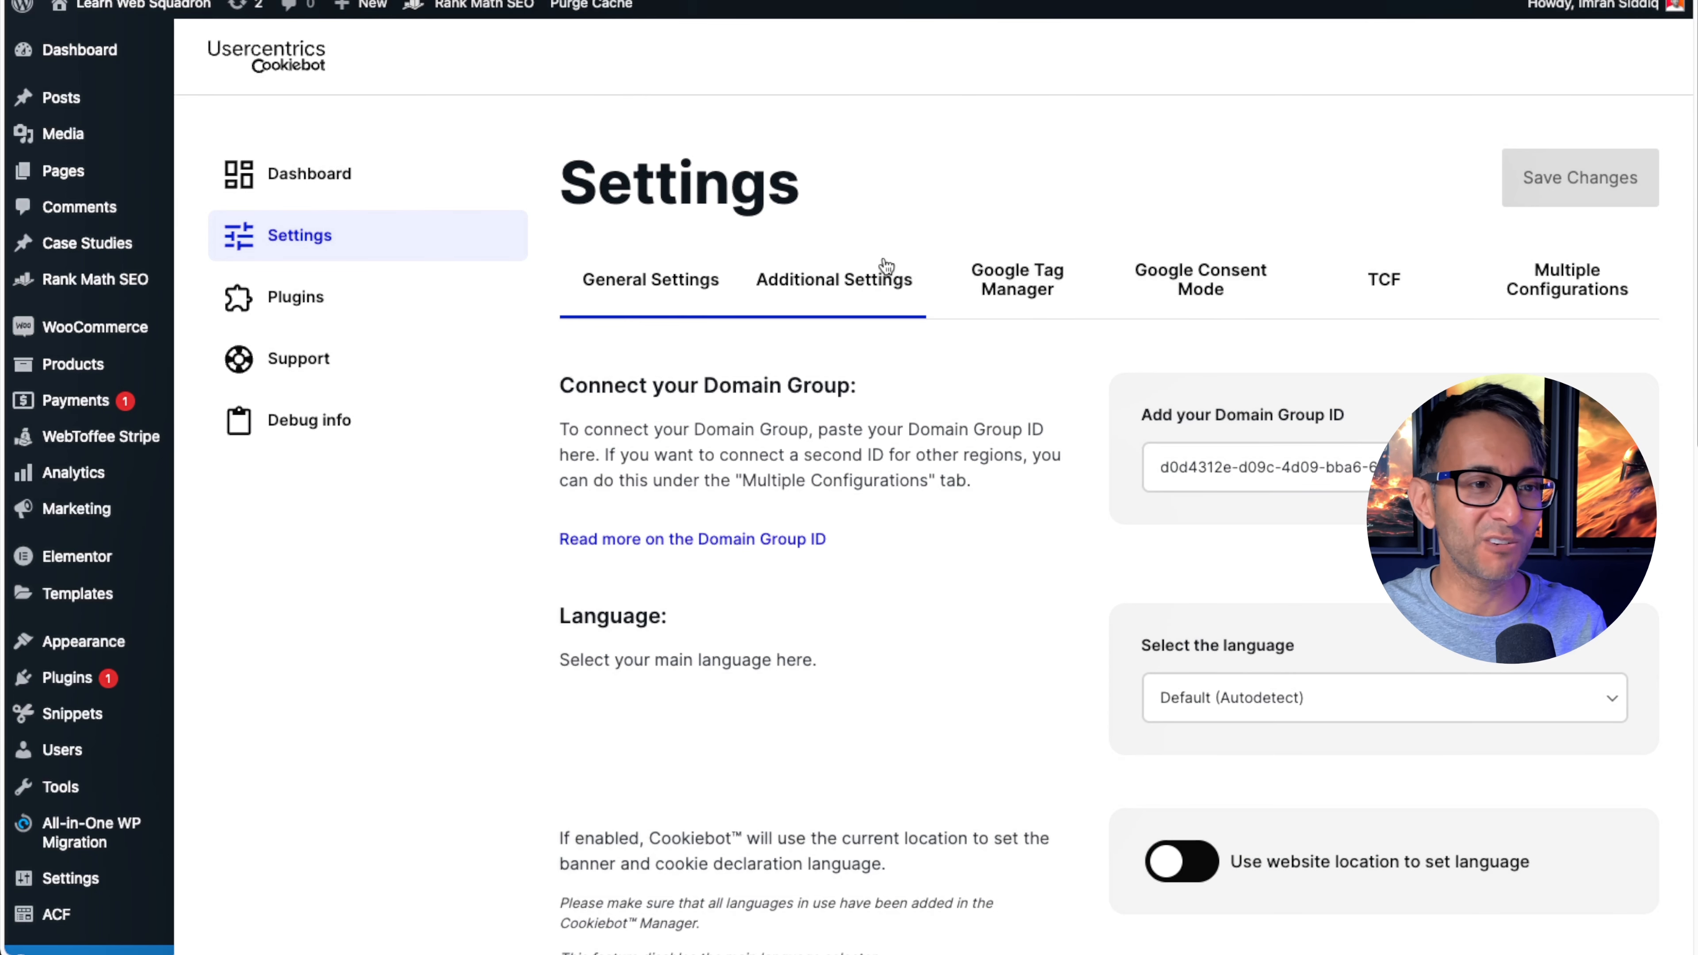
click(881, 272)
scroll(1100, 170, down, 1)
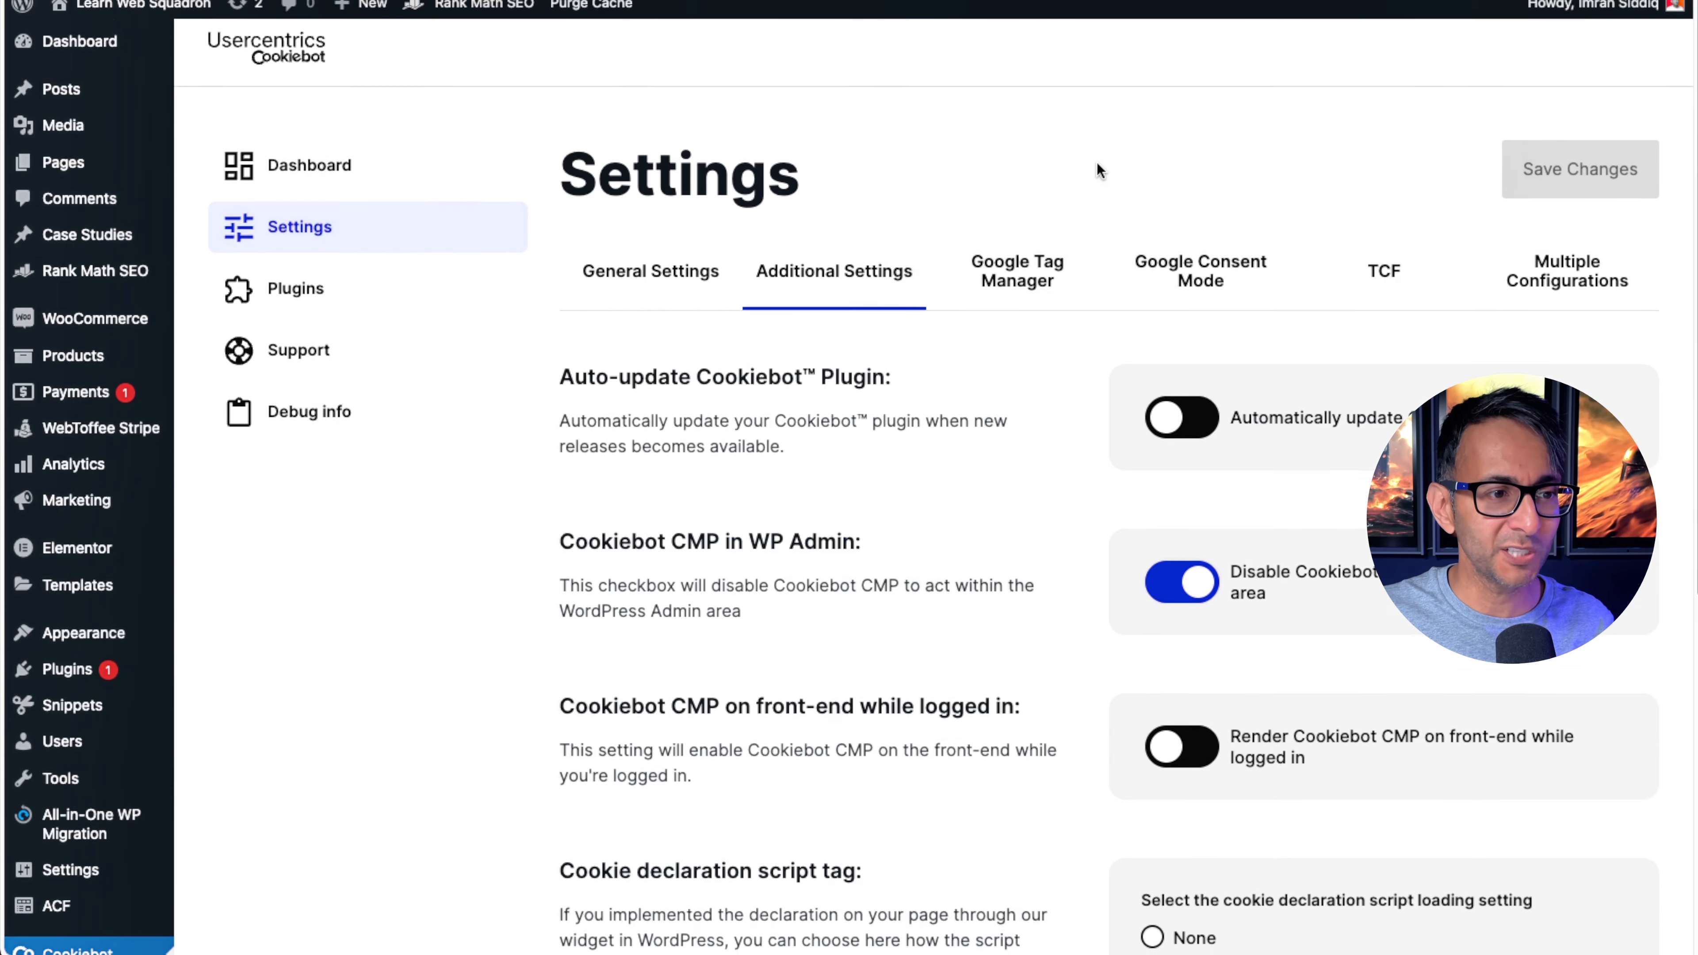
scroll(1097, 170, down, 1)
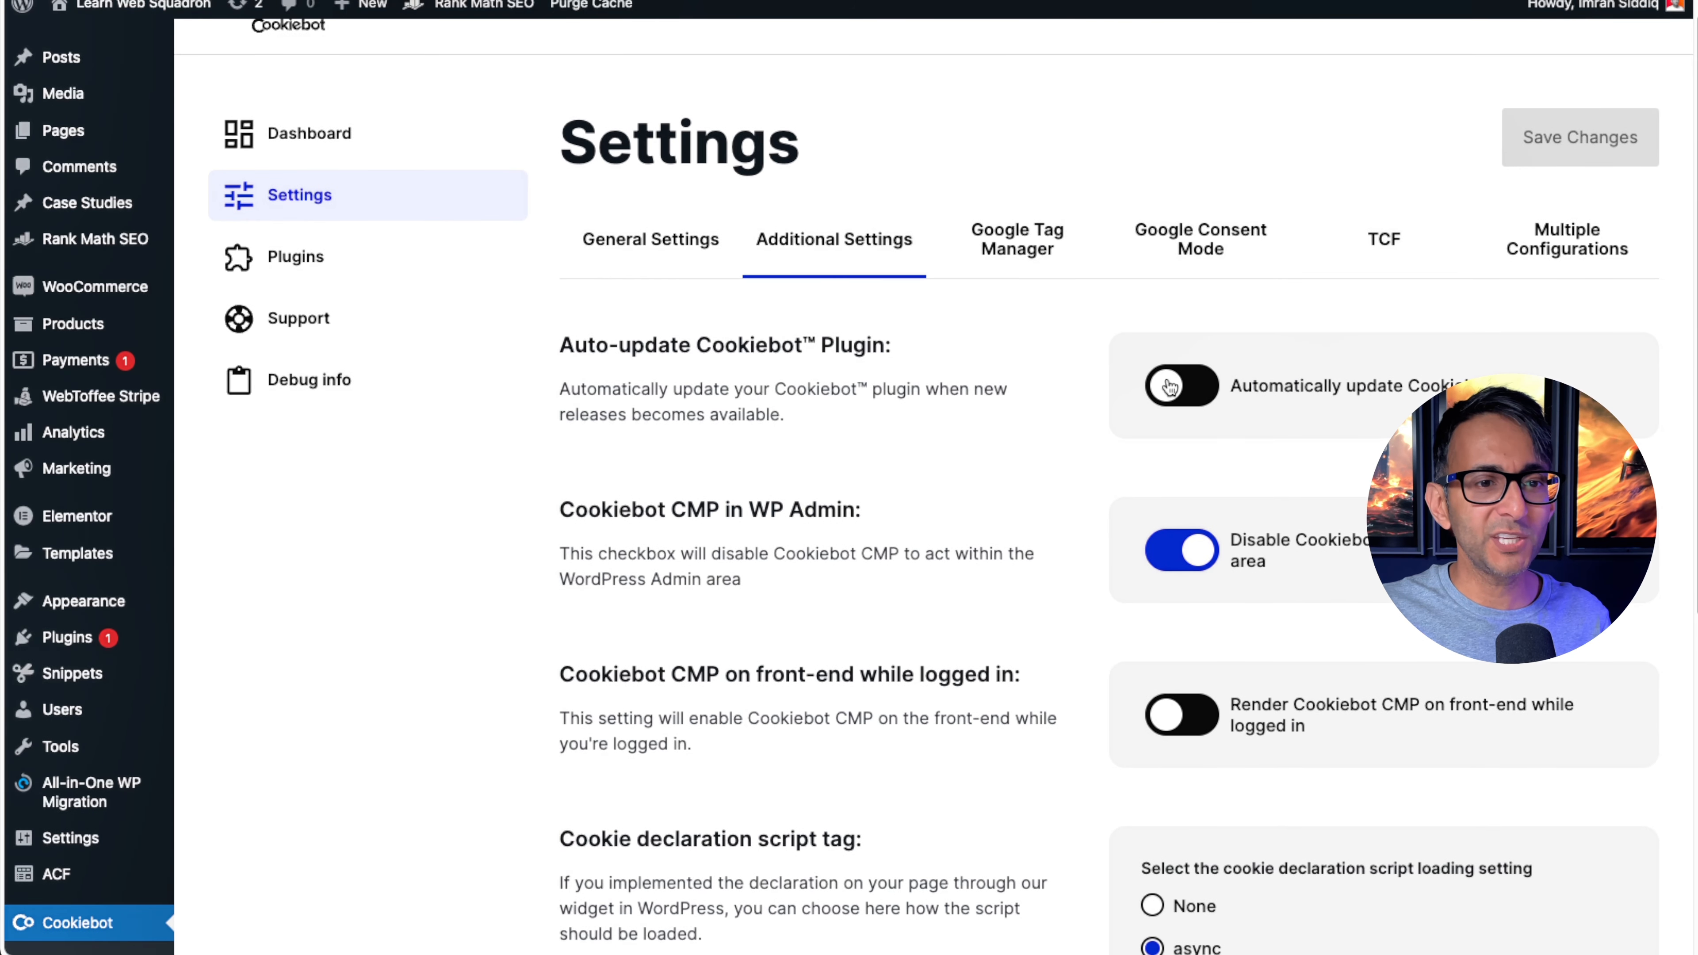
click(1170, 386)
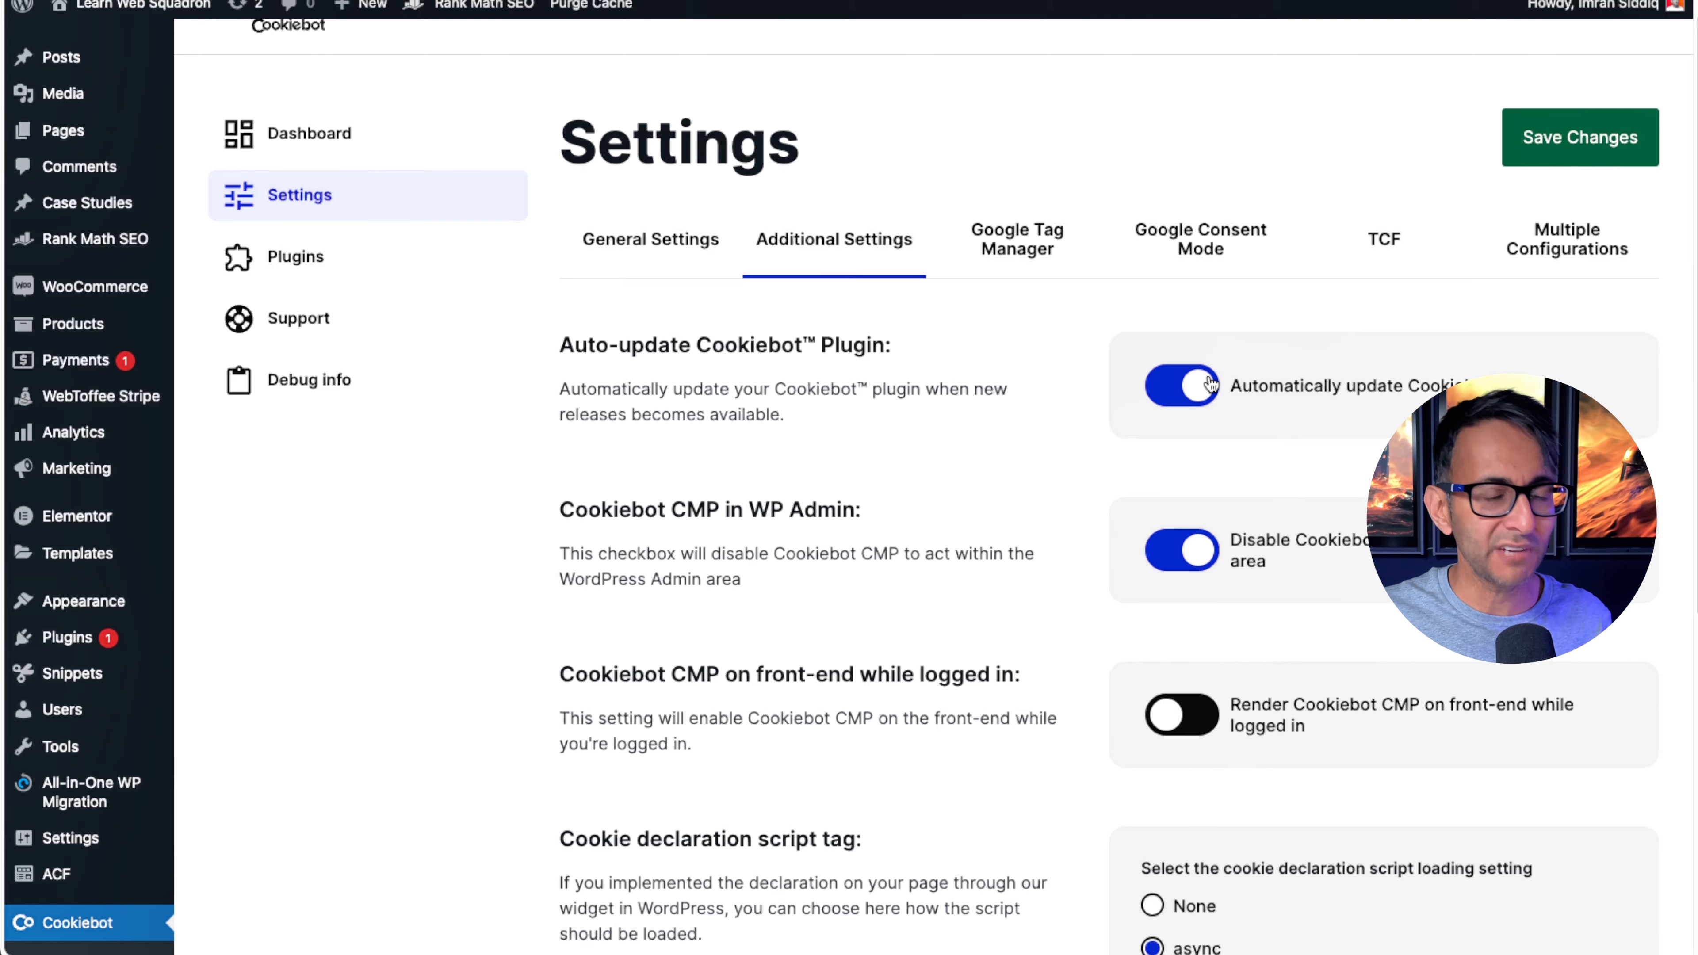
scroll(1211, 383, down, 5)
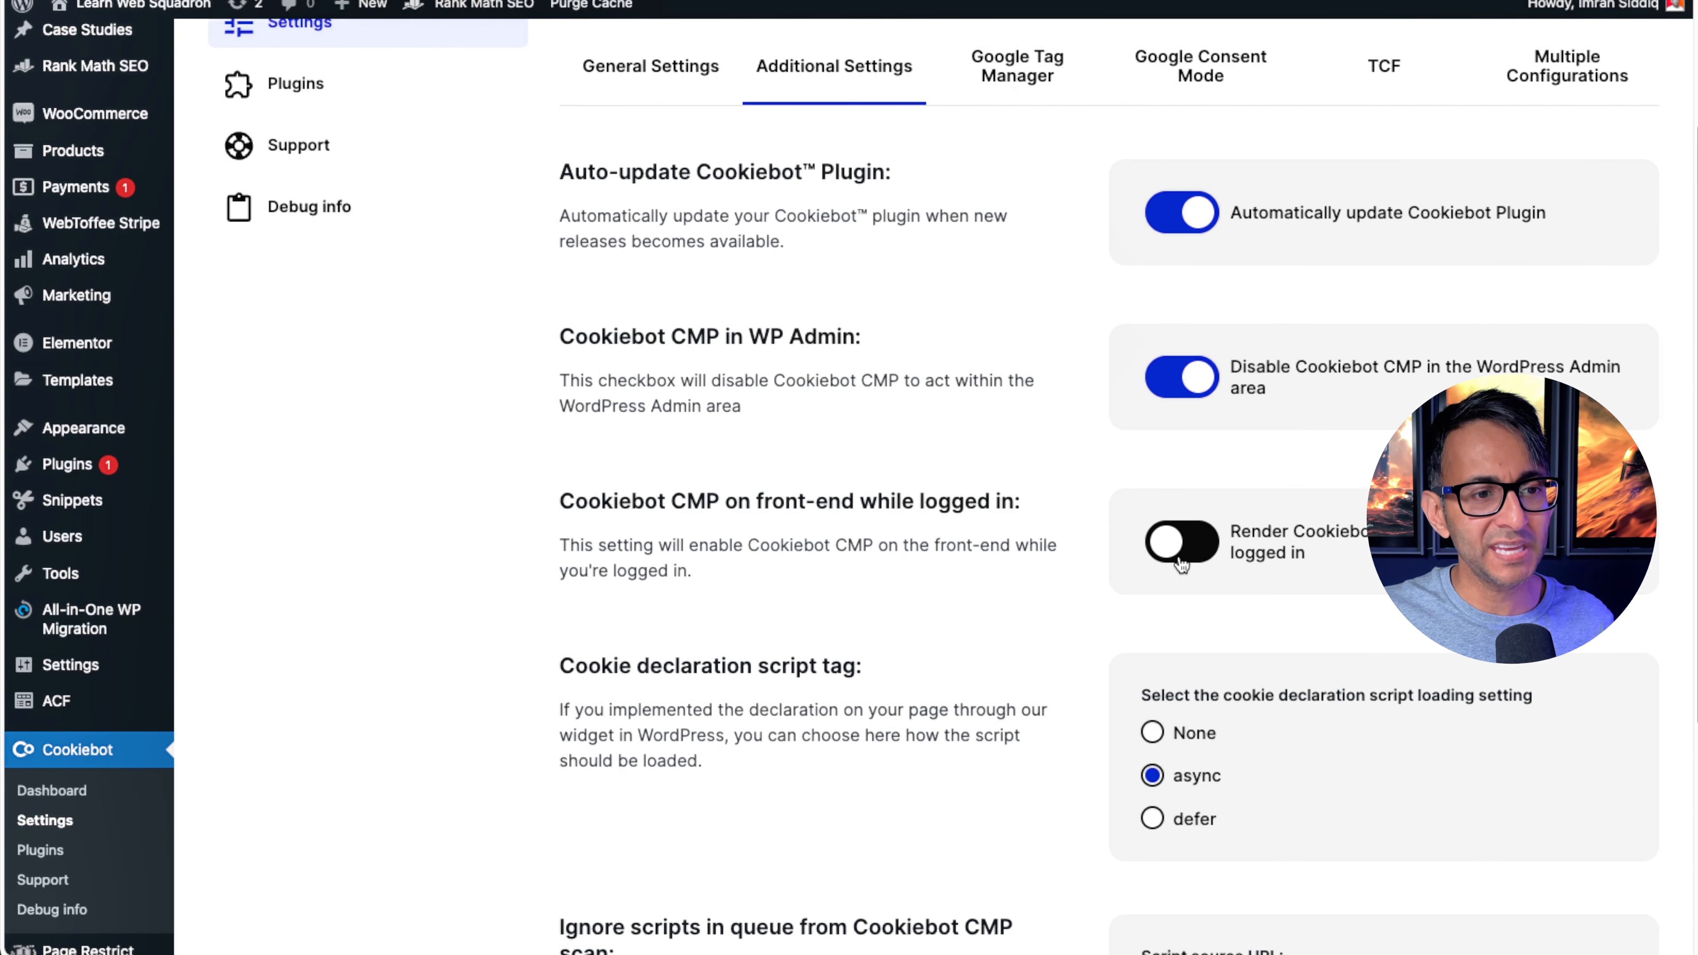
scroll(1186, 555, up, 6)
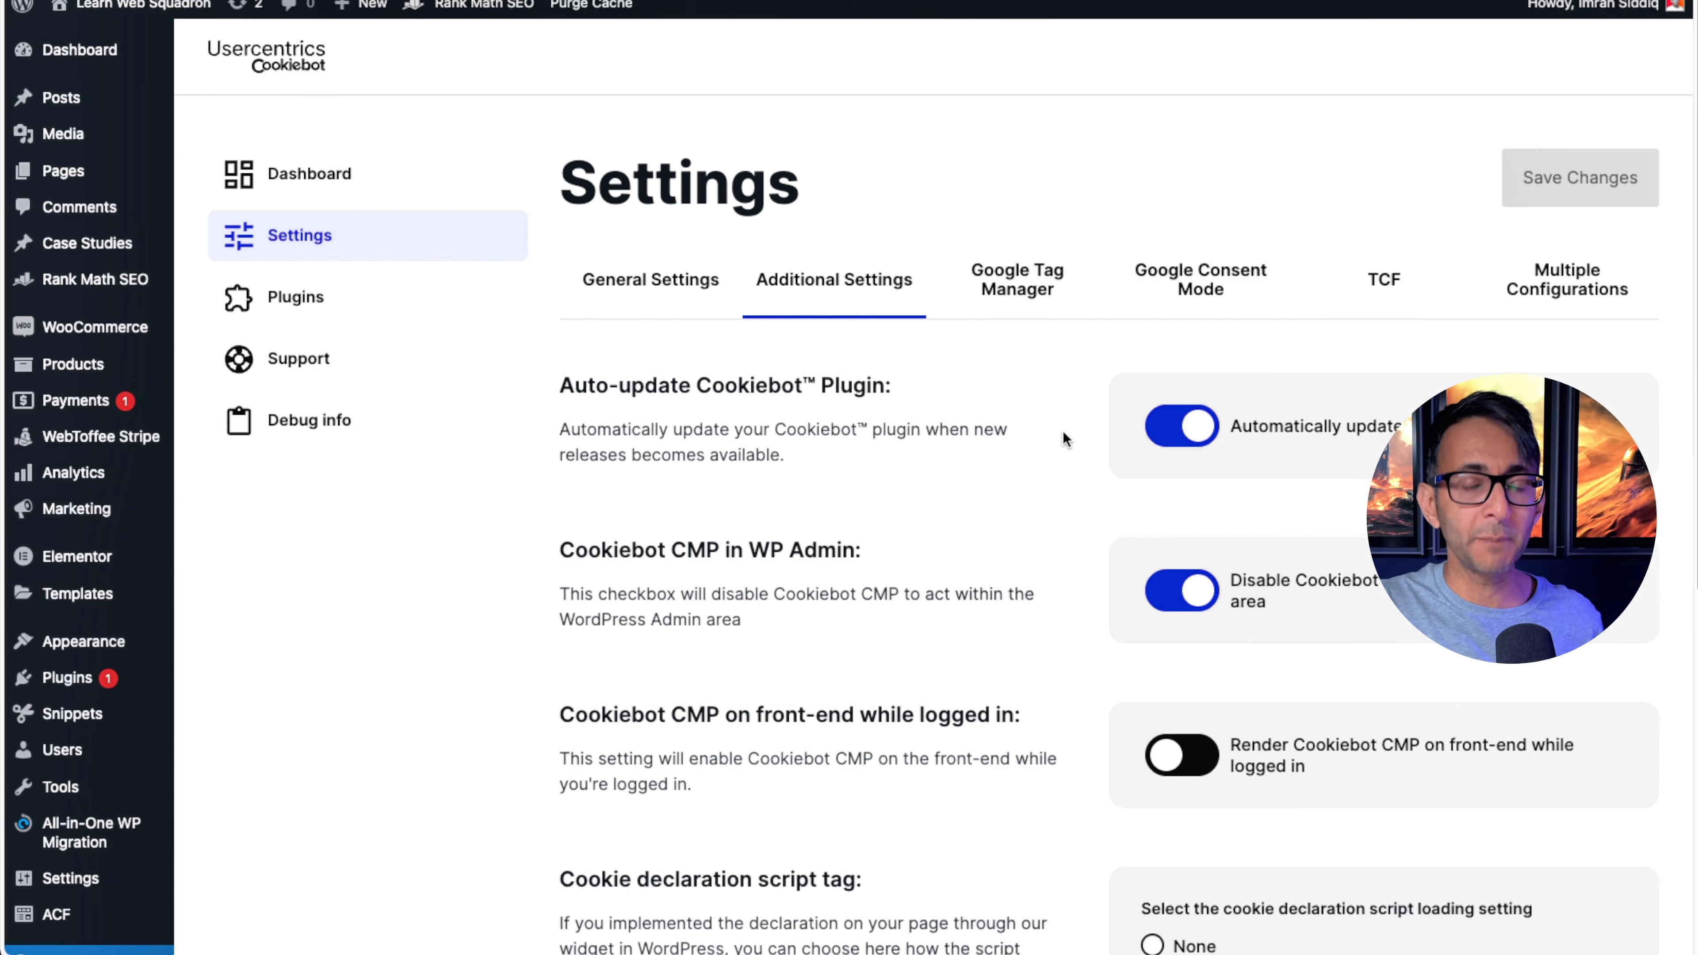
Step: Try enabling the Google Tag Manager integration and switch it back off
click(1013, 306)
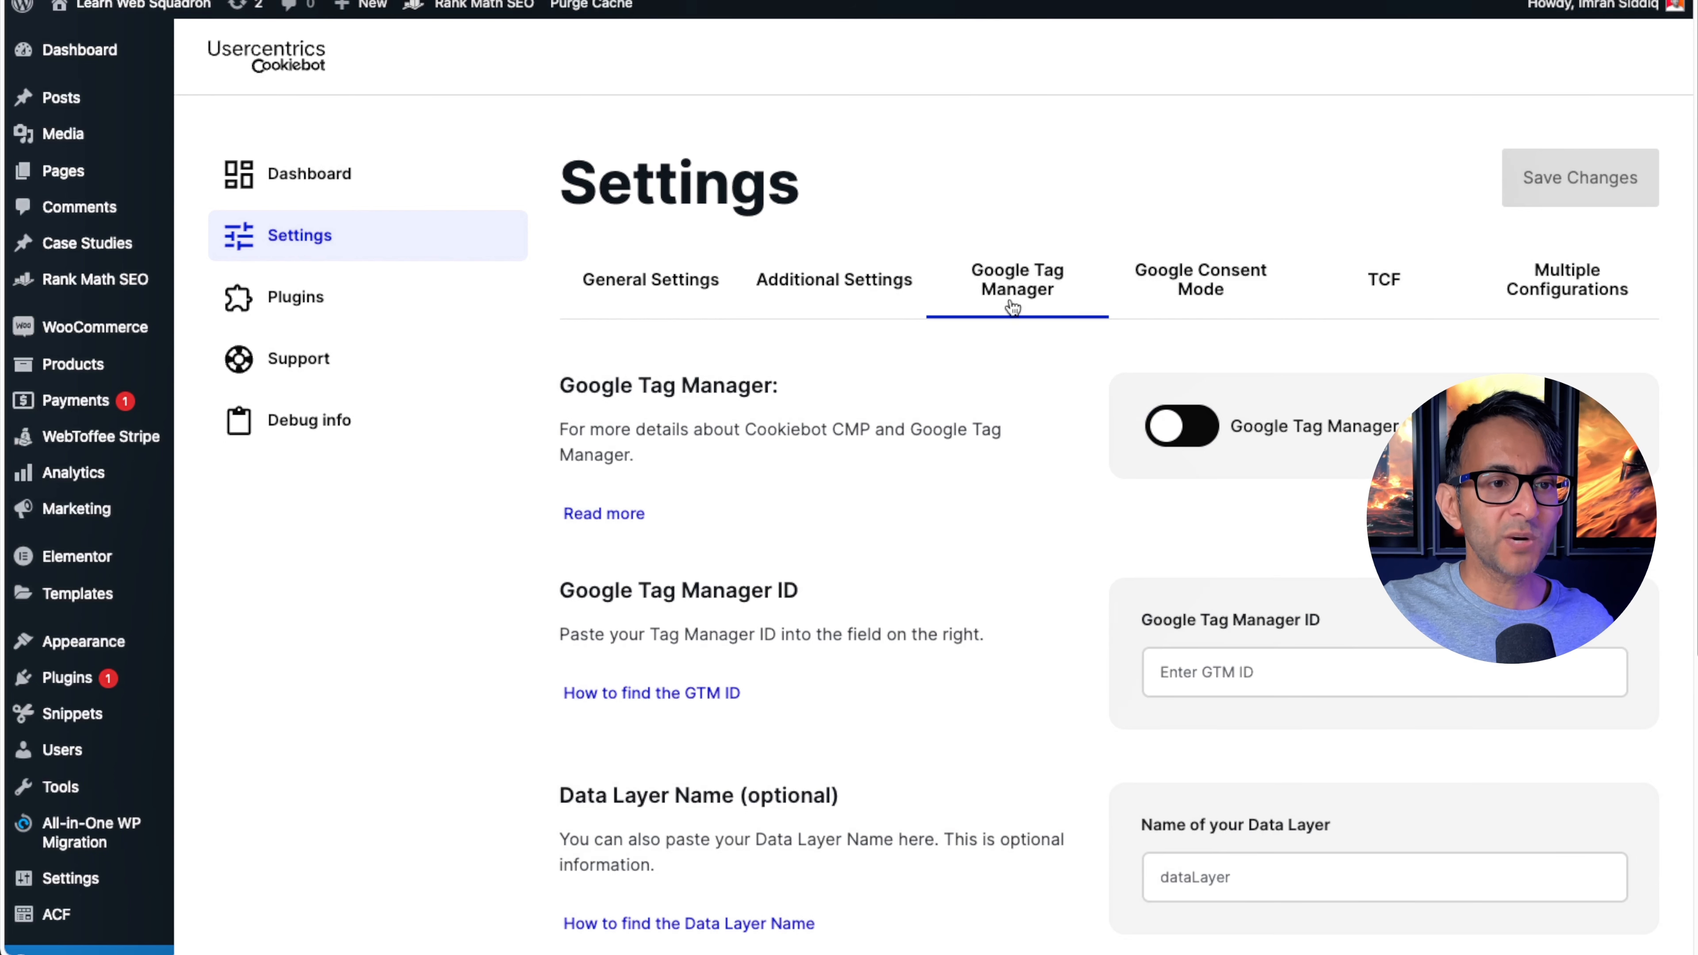
click(1206, 294)
click(1029, 291)
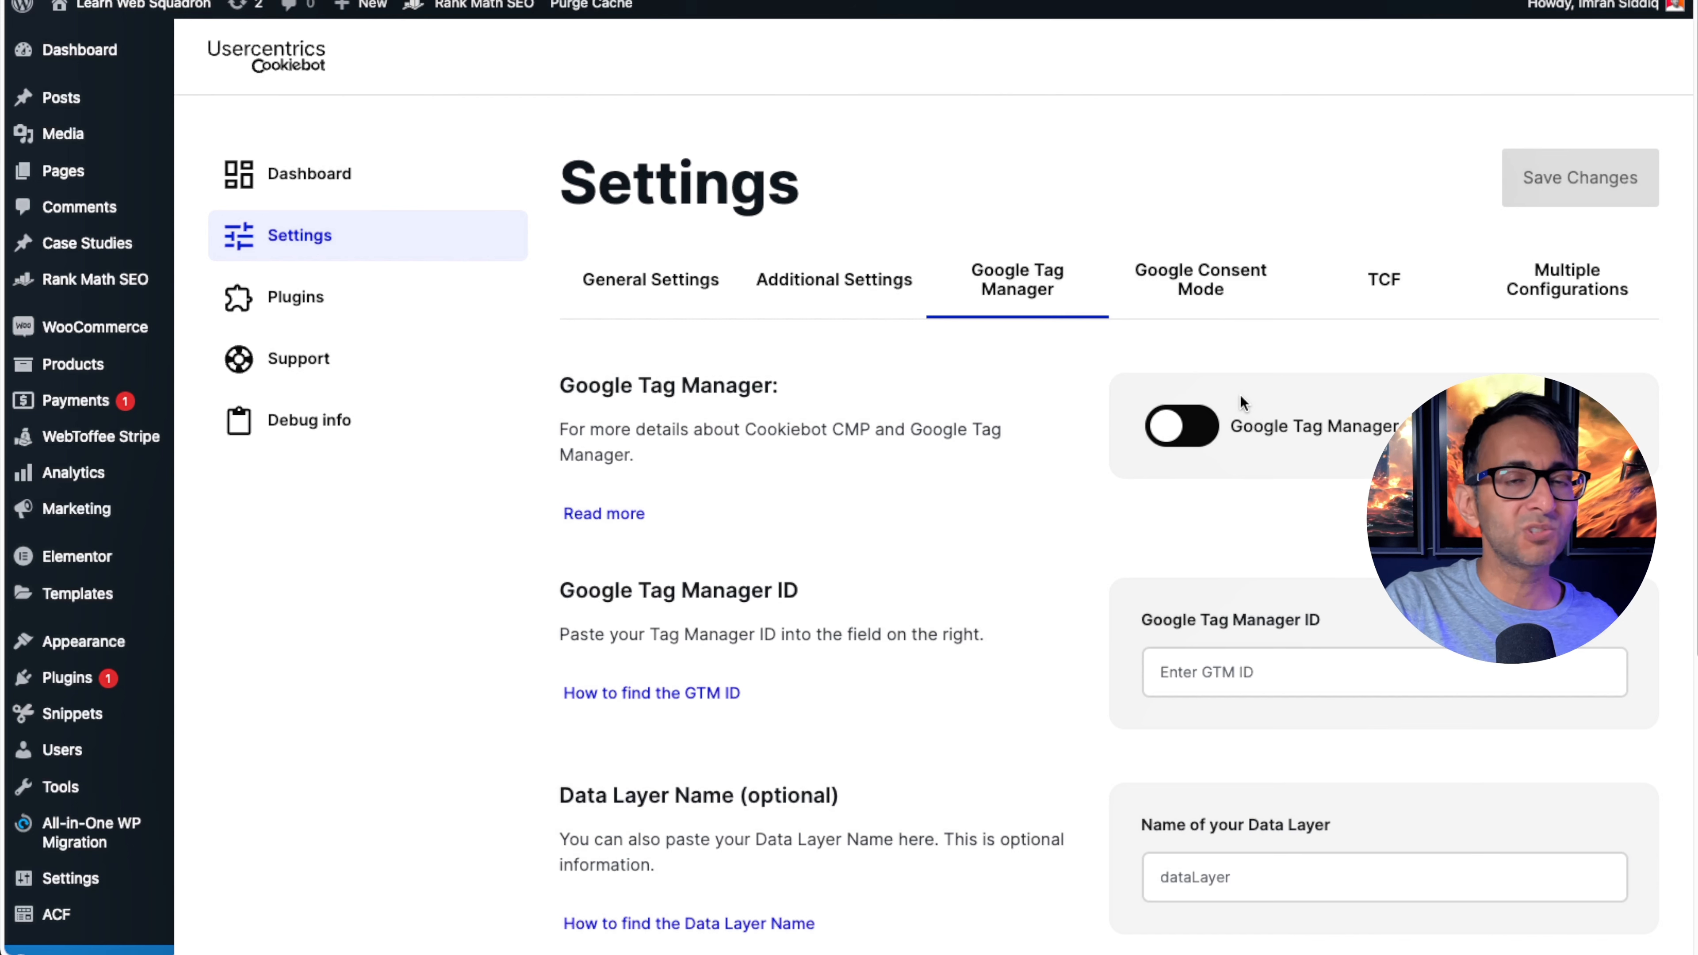
click(1201, 441)
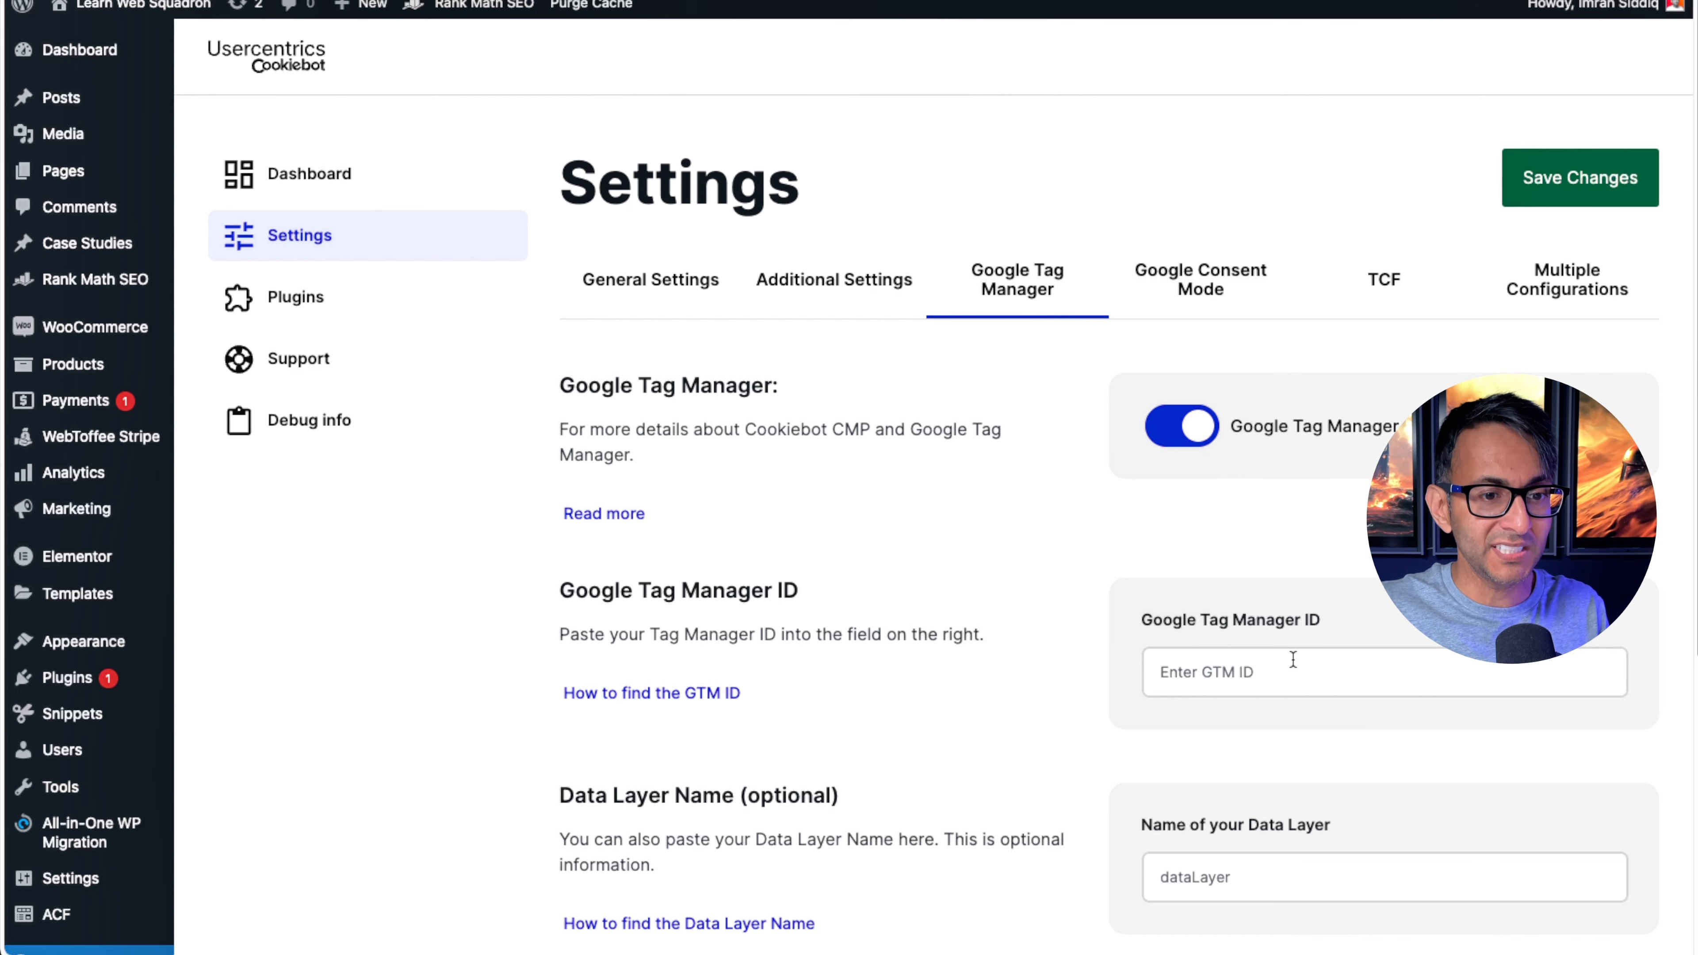
click(1175, 436)
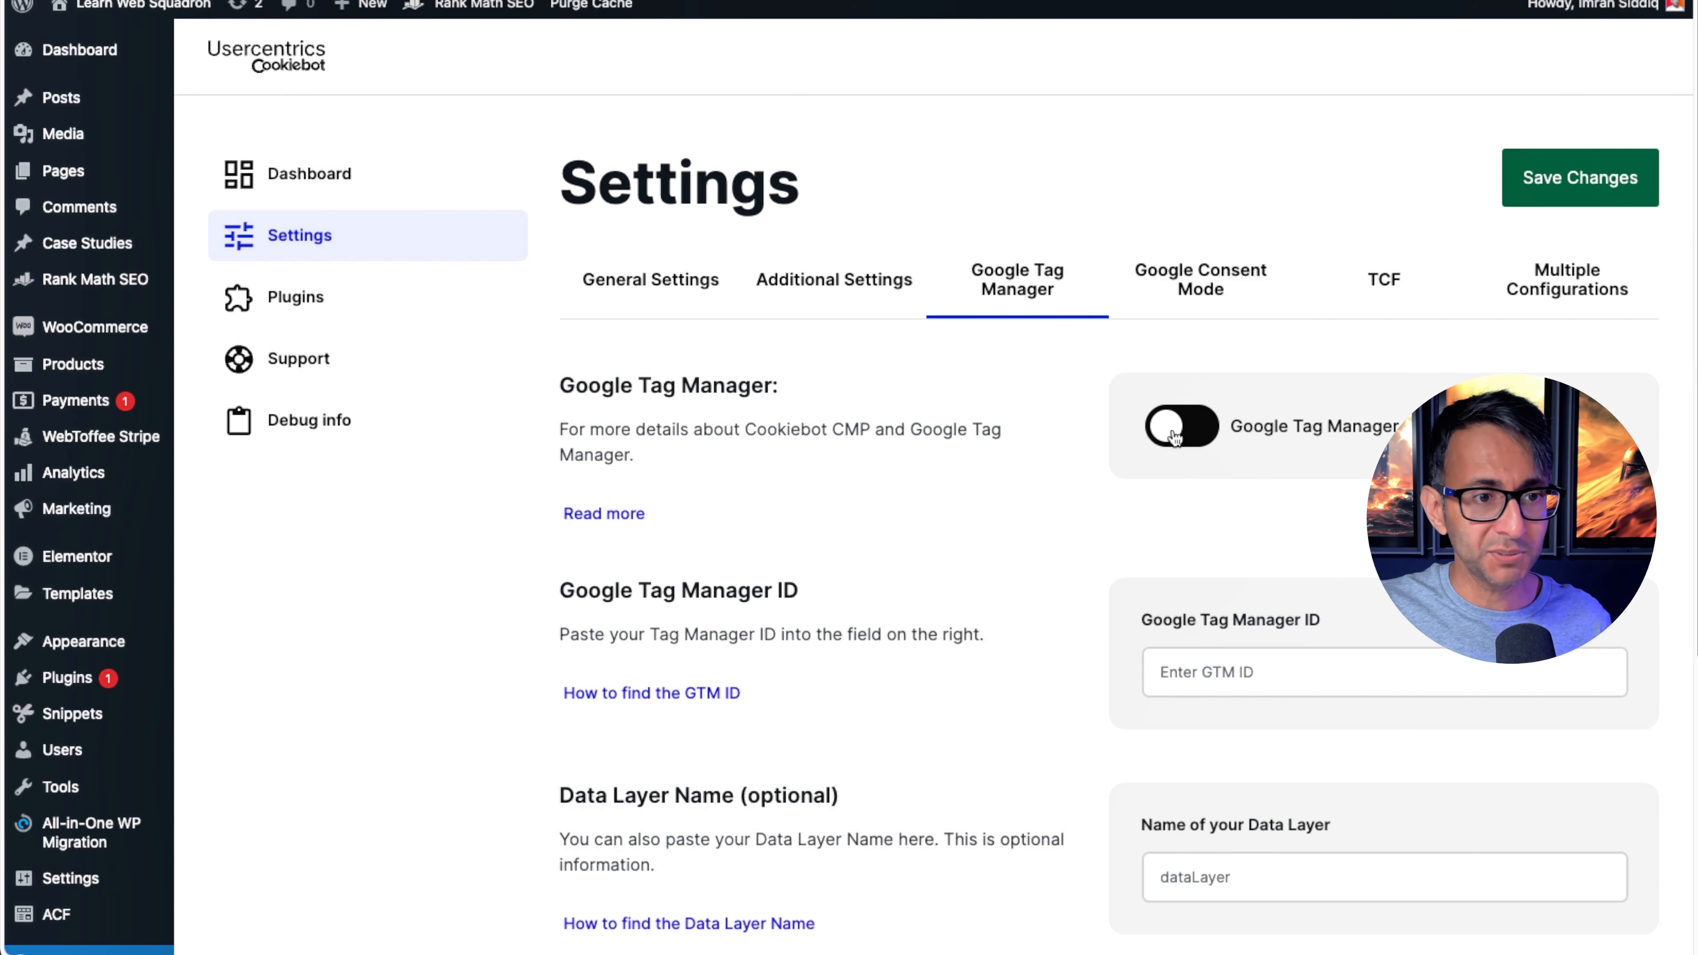
Step: Examine the Google Consent Mode and TCF settings, including the data-use purposes, data-processing features and third-party vendor lists
click(1203, 306)
click(1370, 276)
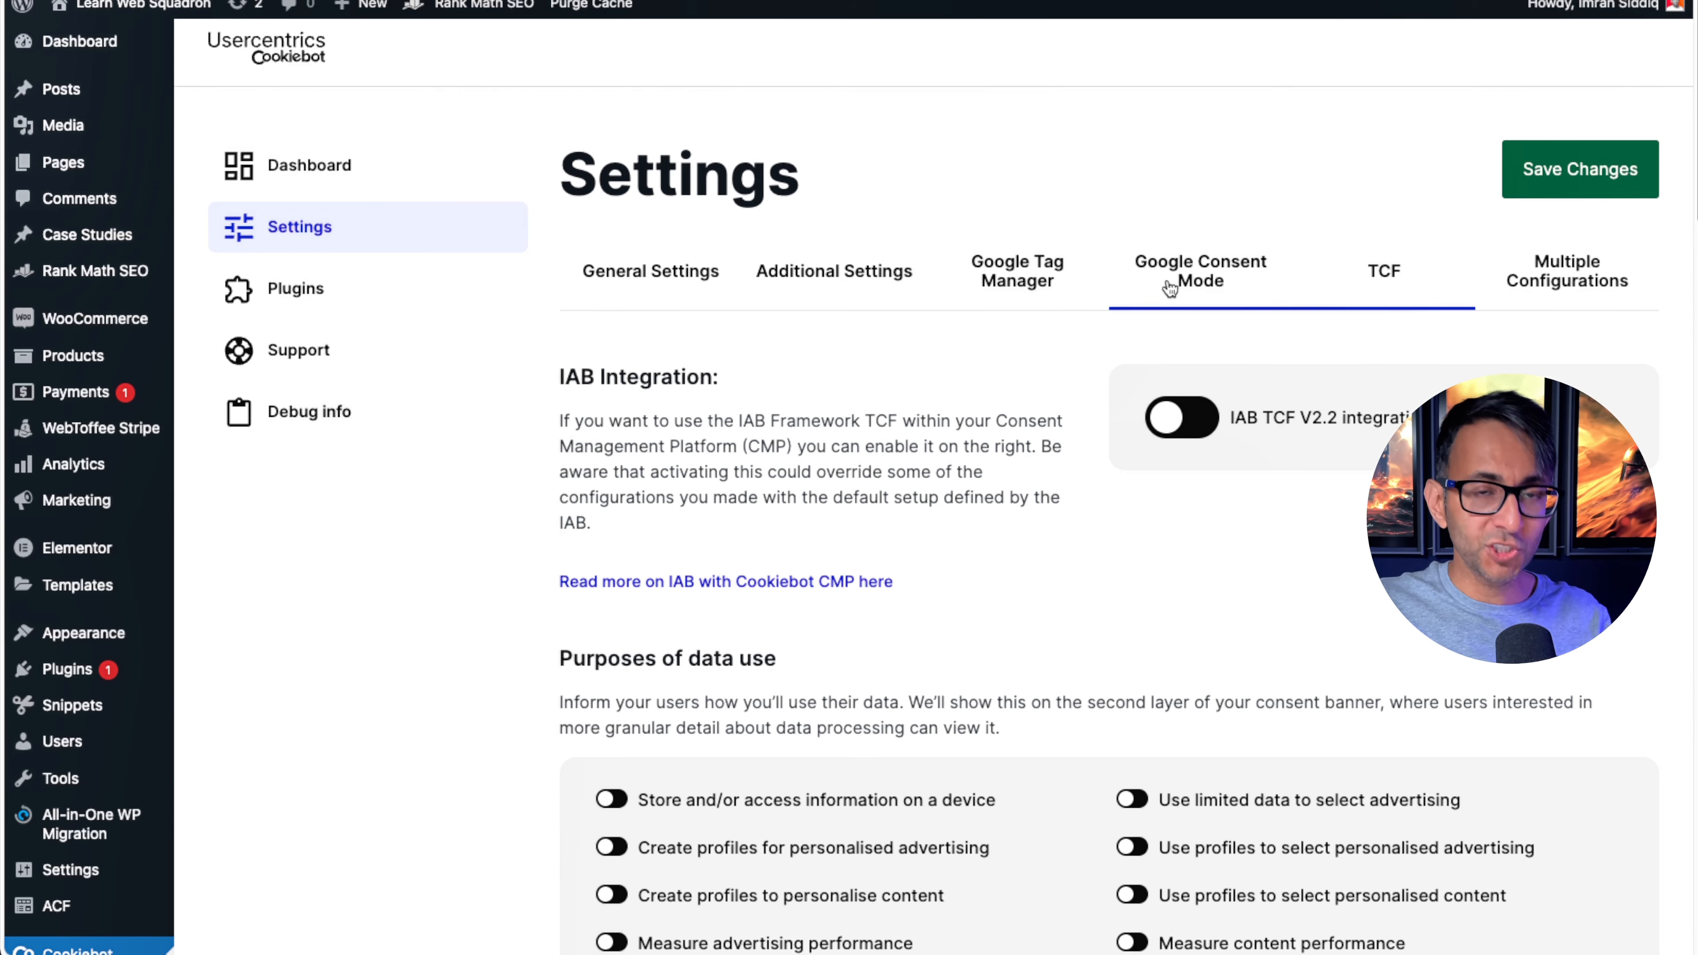
scroll(1398, 306, down, 1)
scroll(1370, 321, down, 6)
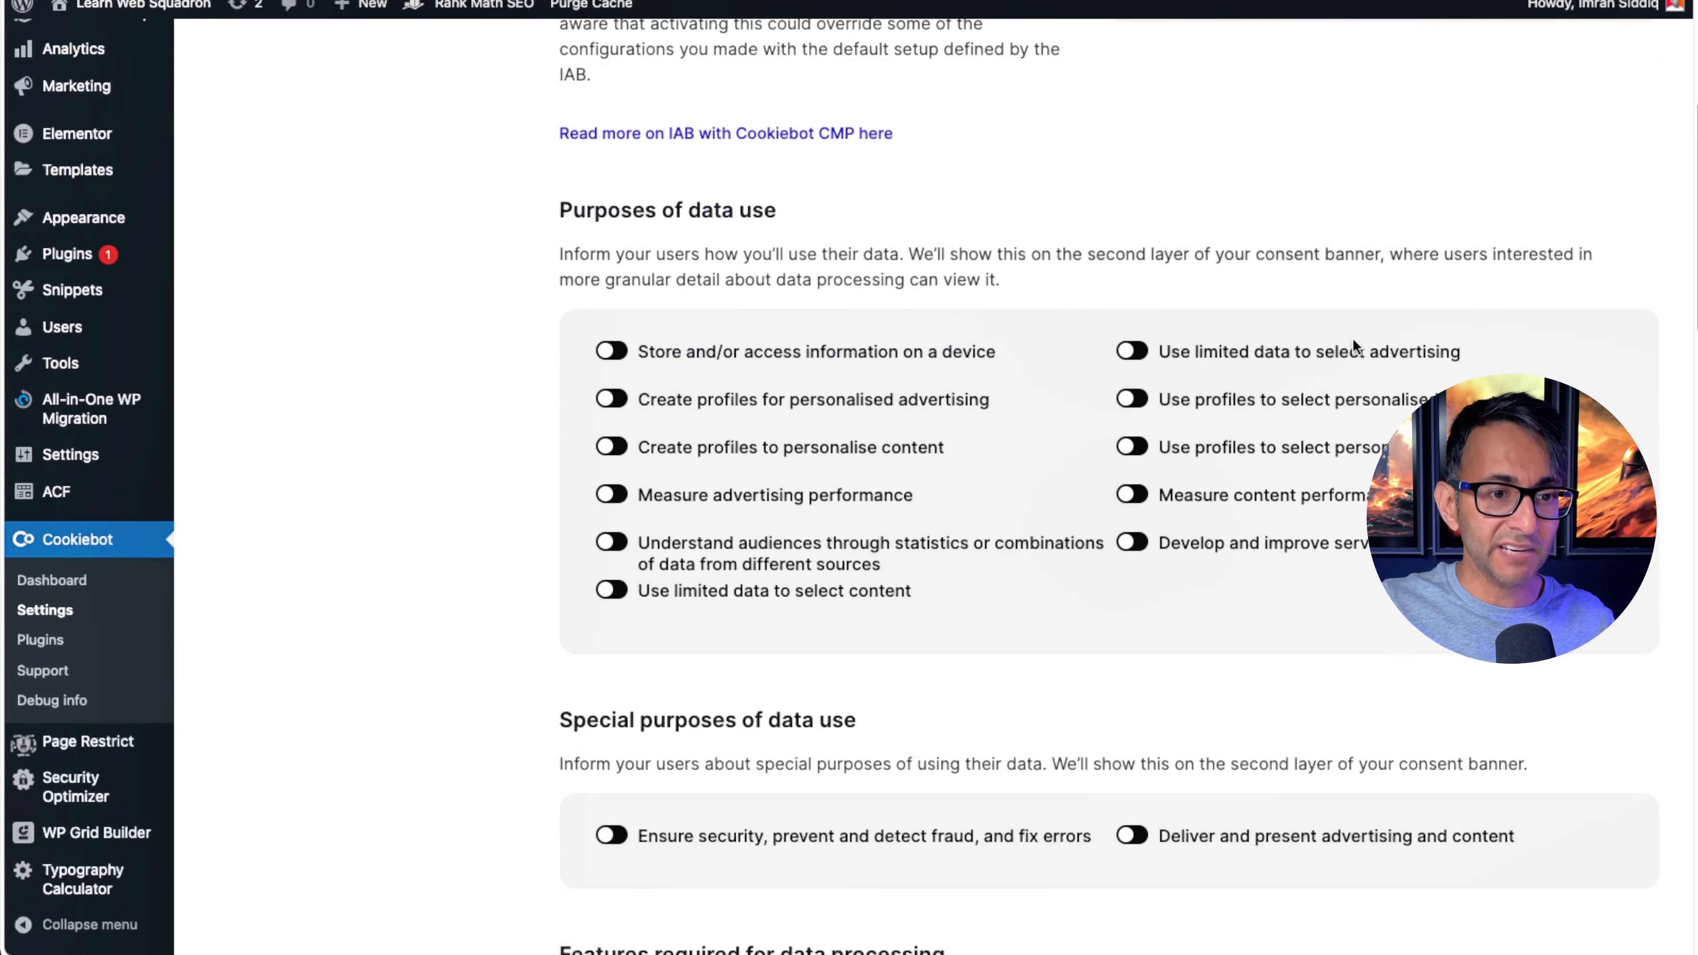
scroll(1295, 358, down, 3)
scroll(1295, 365, down, 7)
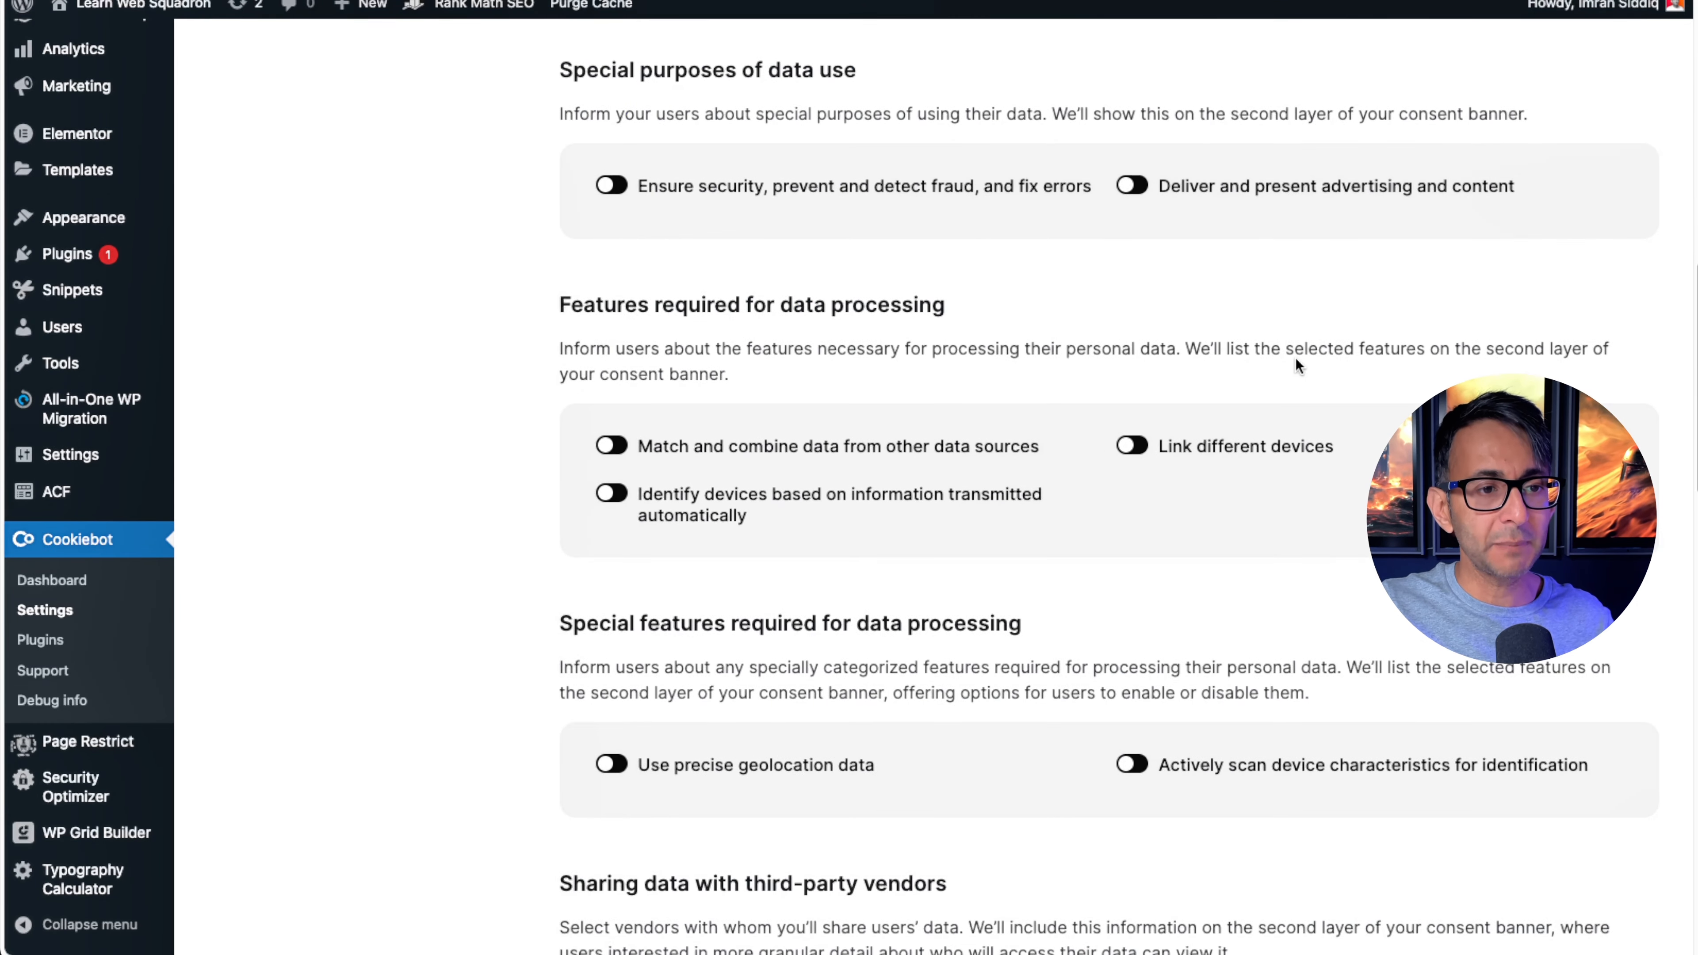
scroll(1295, 364, down, 1)
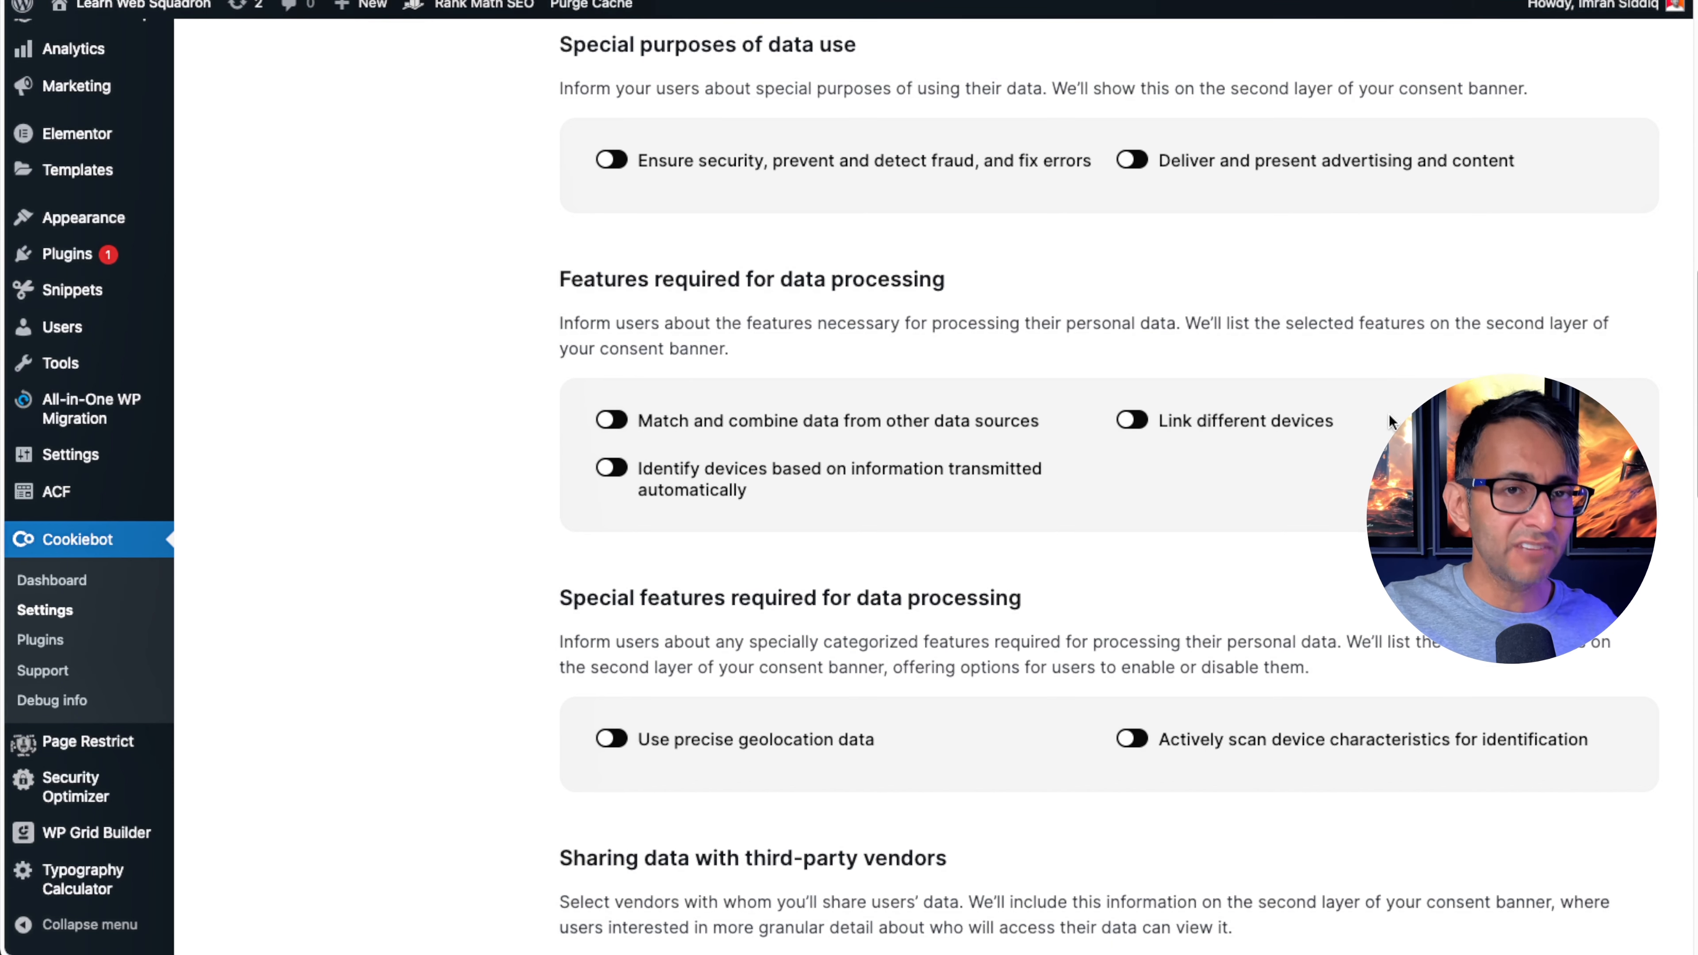
scroll(1389, 413, down, 9)
scroll(1390, 416, down, 3)
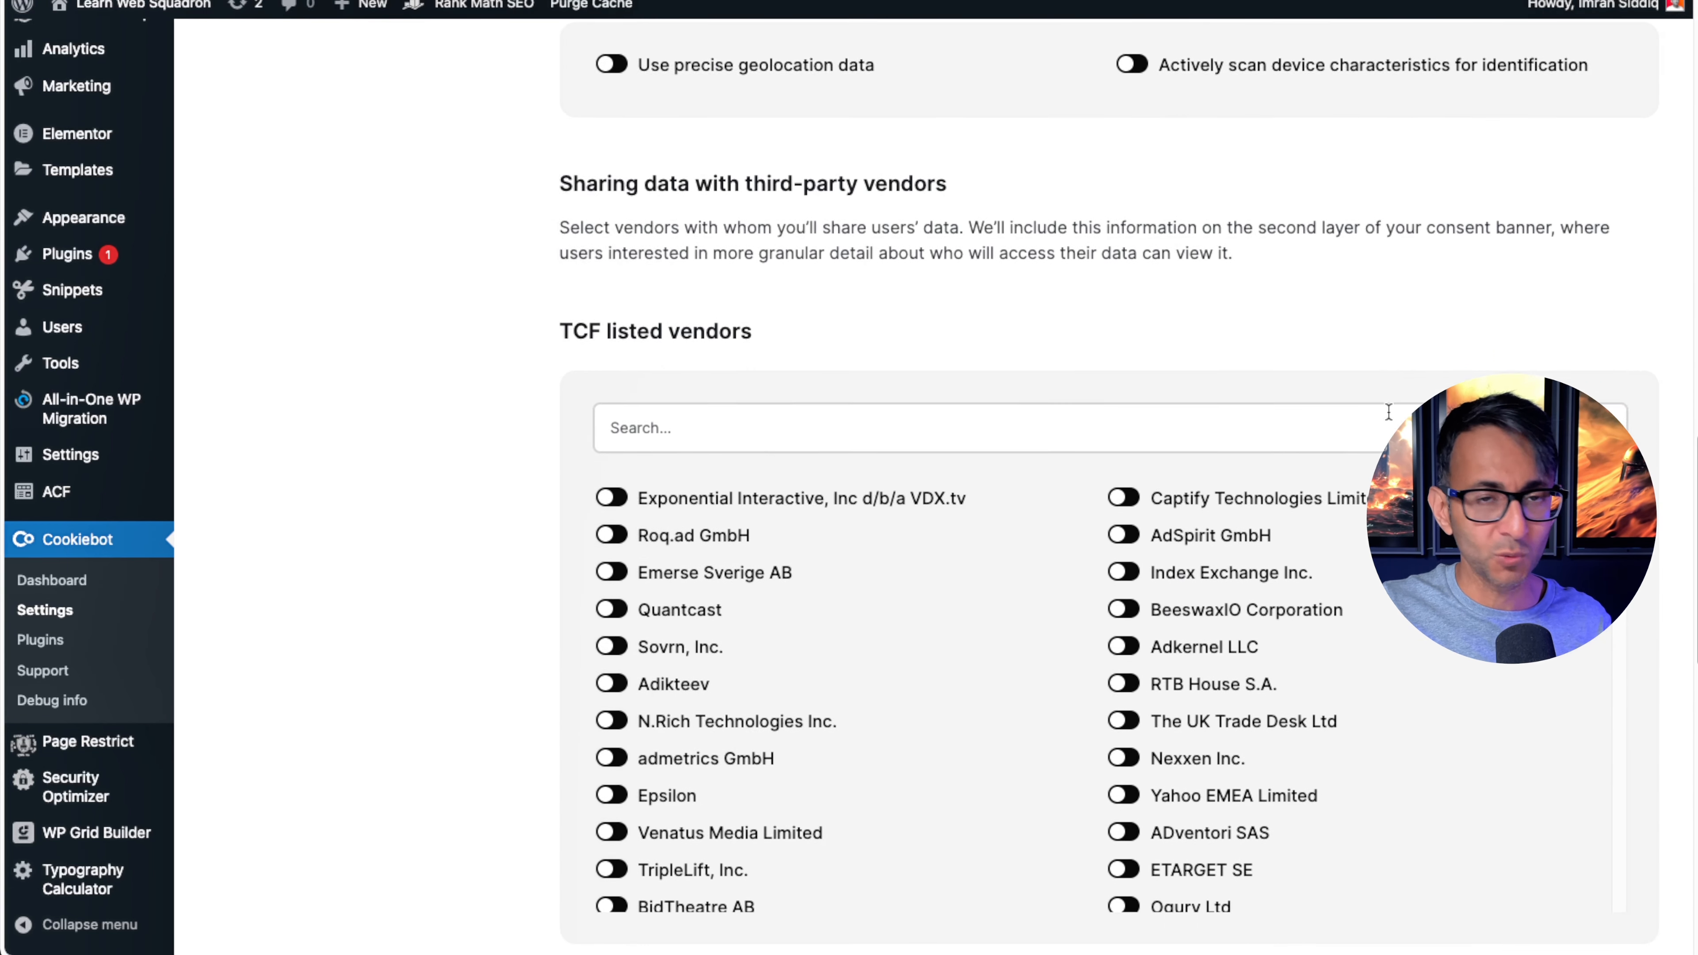
scroll(1386, 412, down, 7)
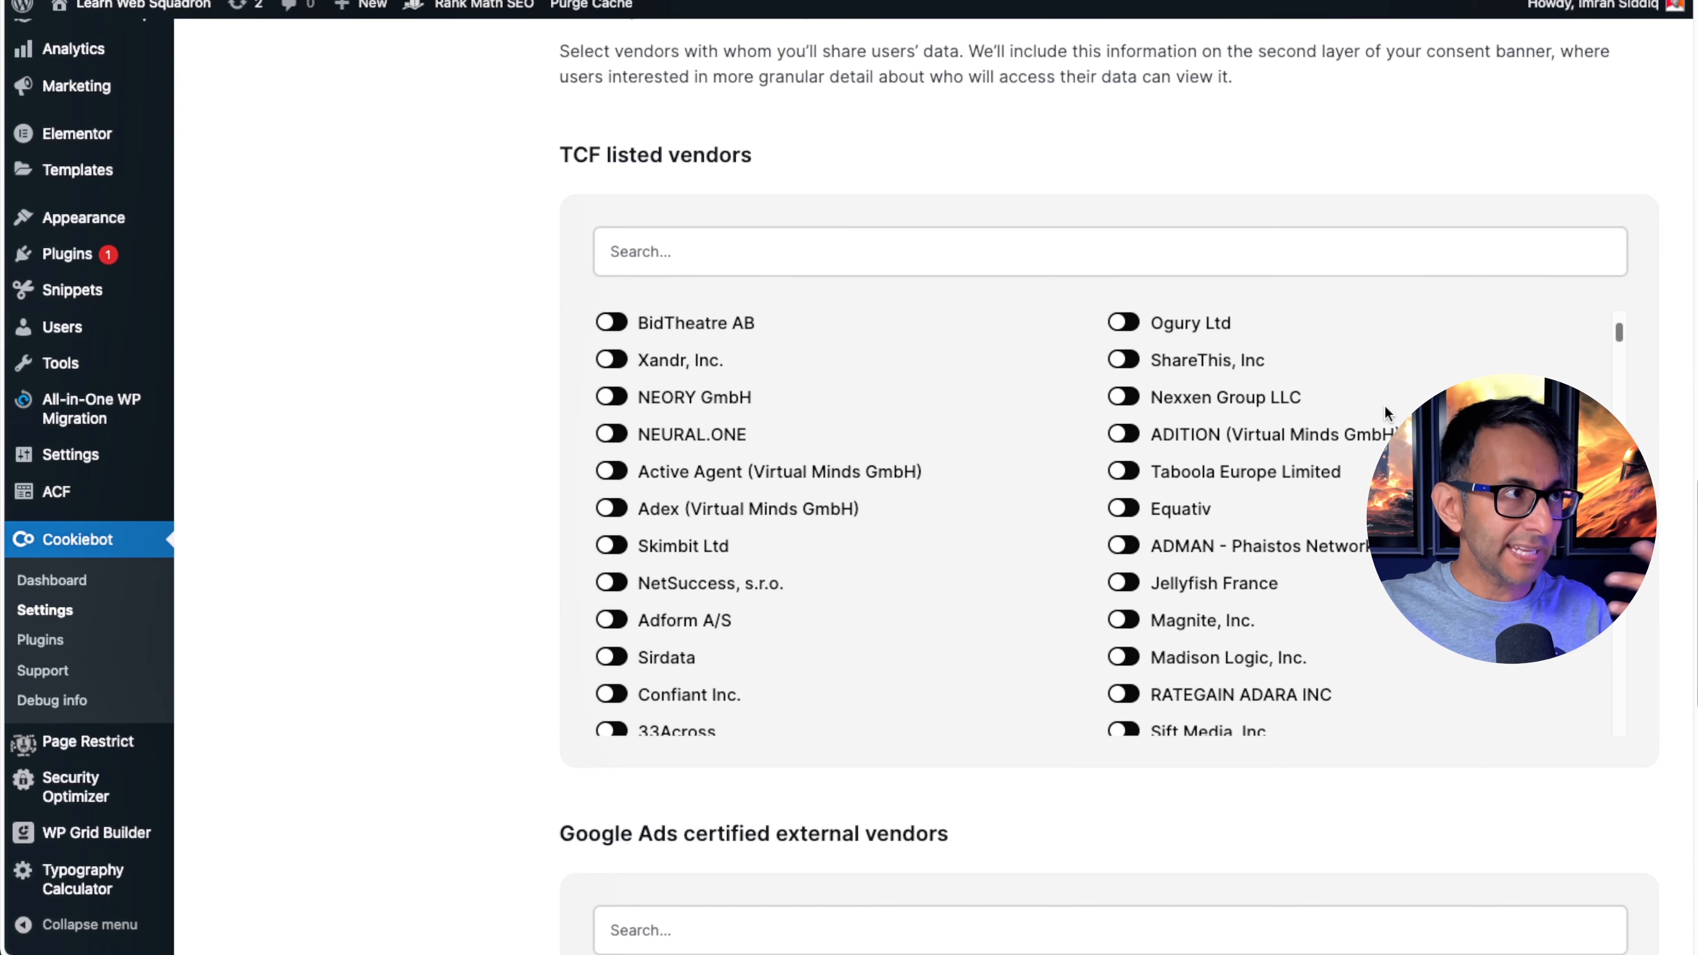
scroll(1377, 421, down, 5)
scroll(1337, 475, up, 8)
scroll(1102, 207, down, 14)
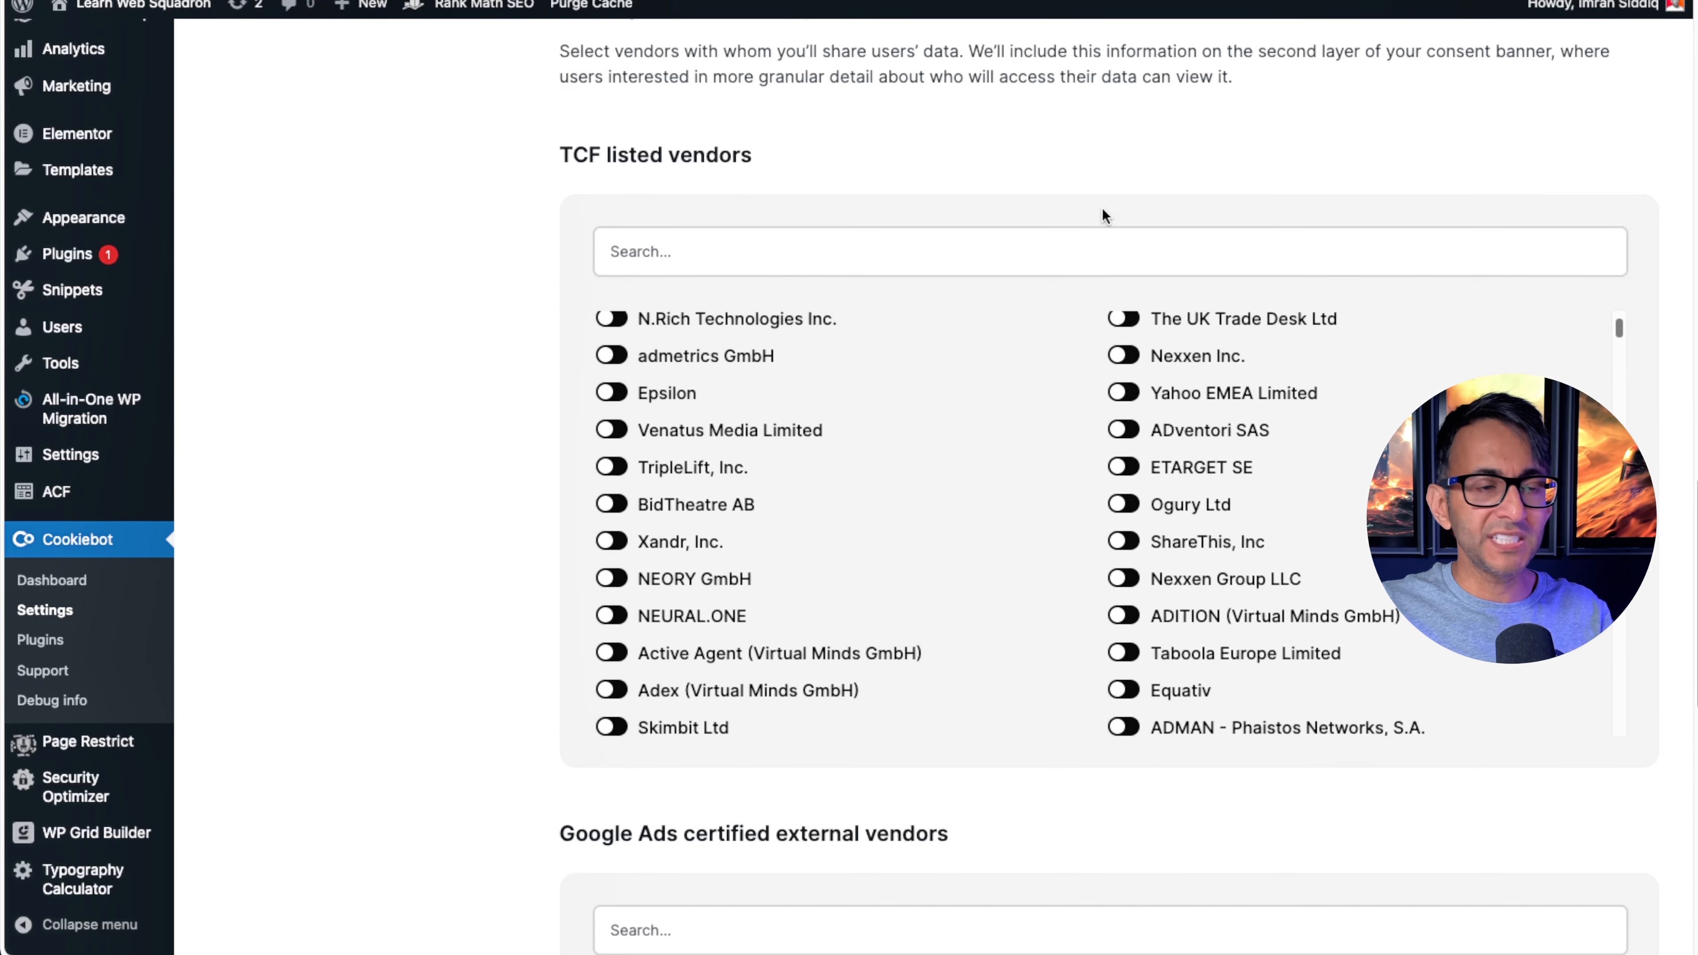
scroll(1167, 419, up, 4)
scroll(1167, 418, up, 15)
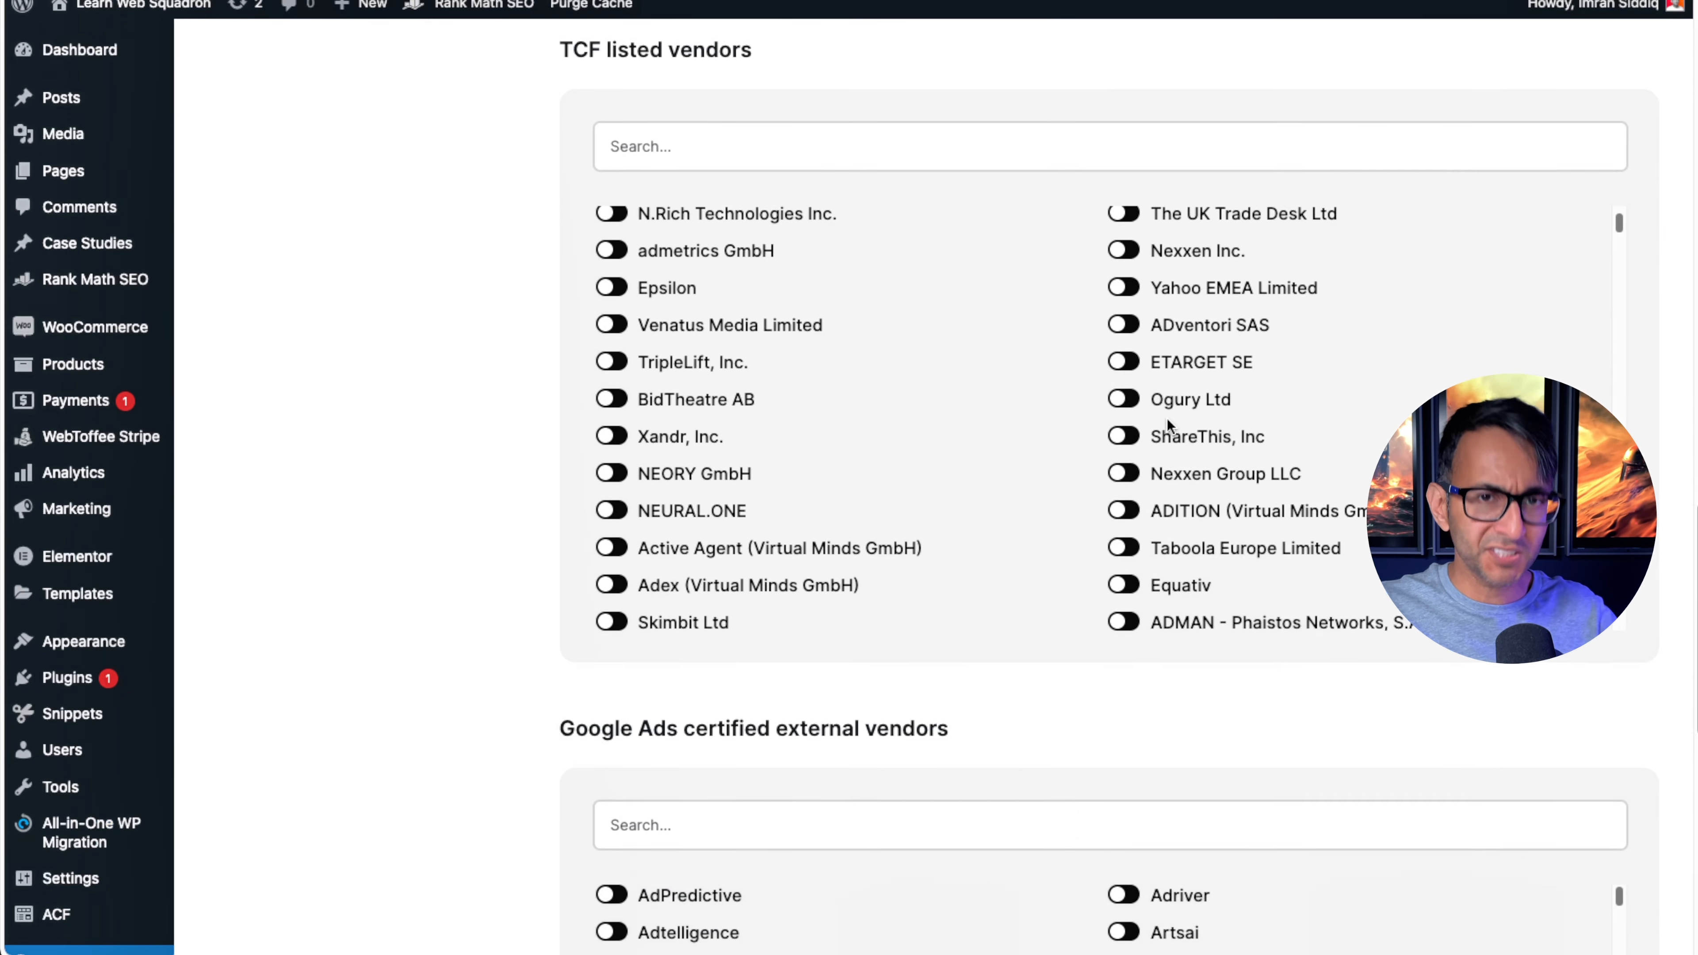
scroll(1225, 375, up, 5)
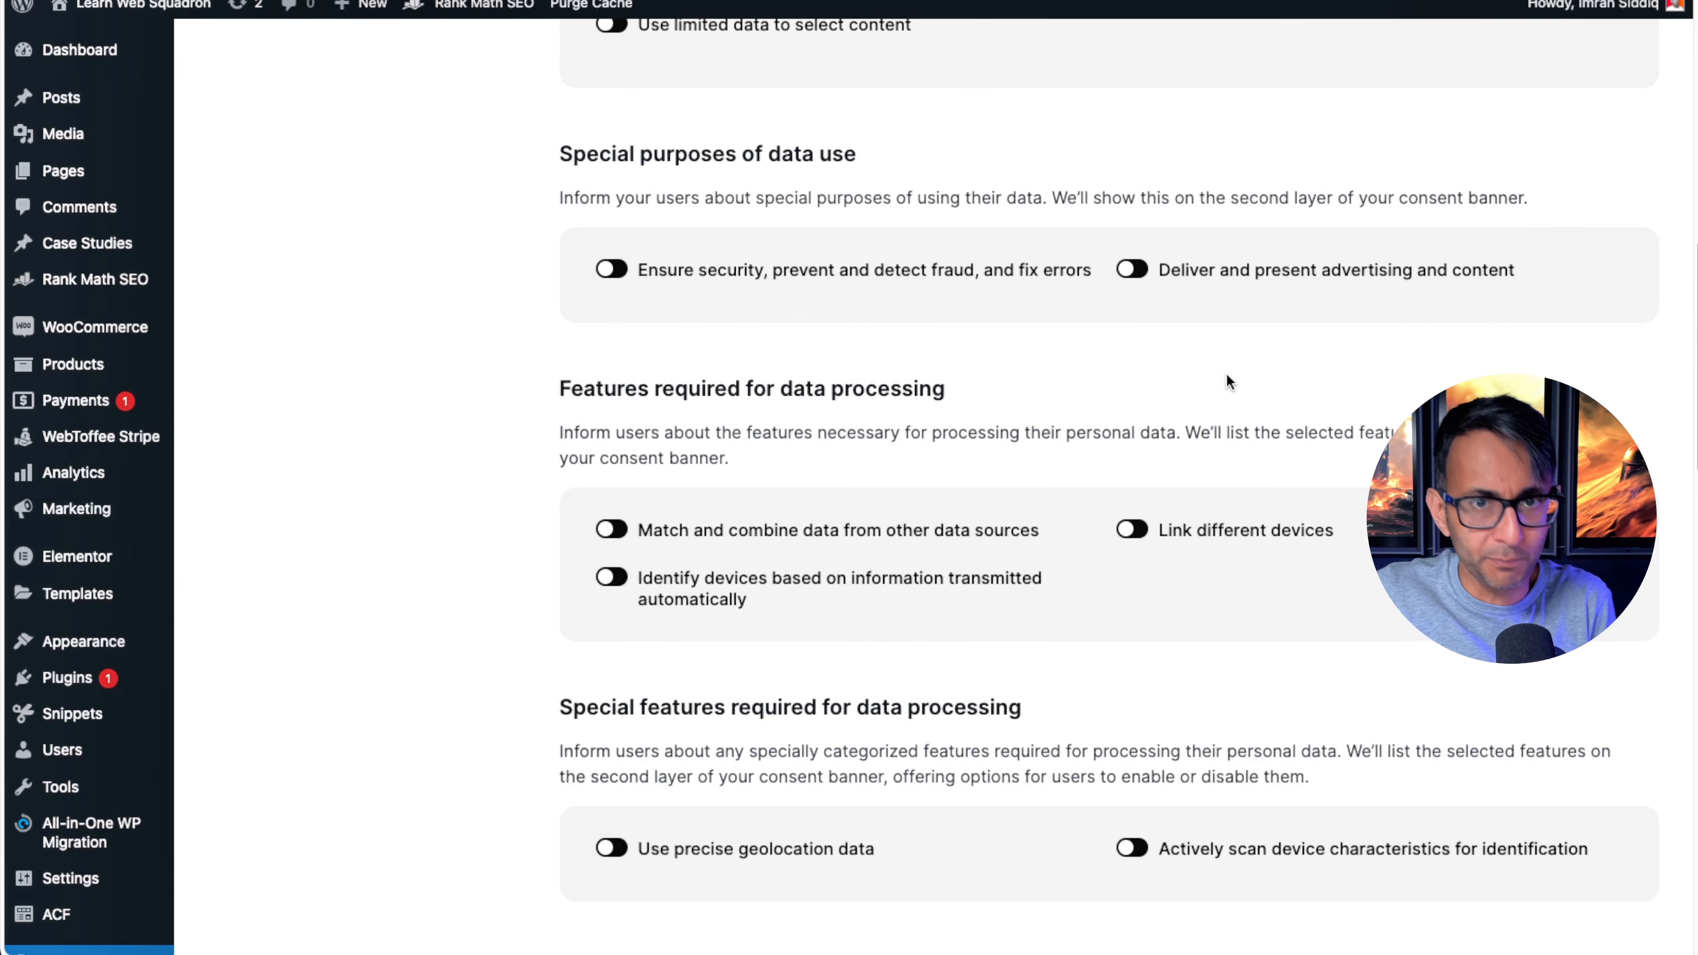
scroll(1318, 354, up, 8)
scroll(1315, 355, up, 6)
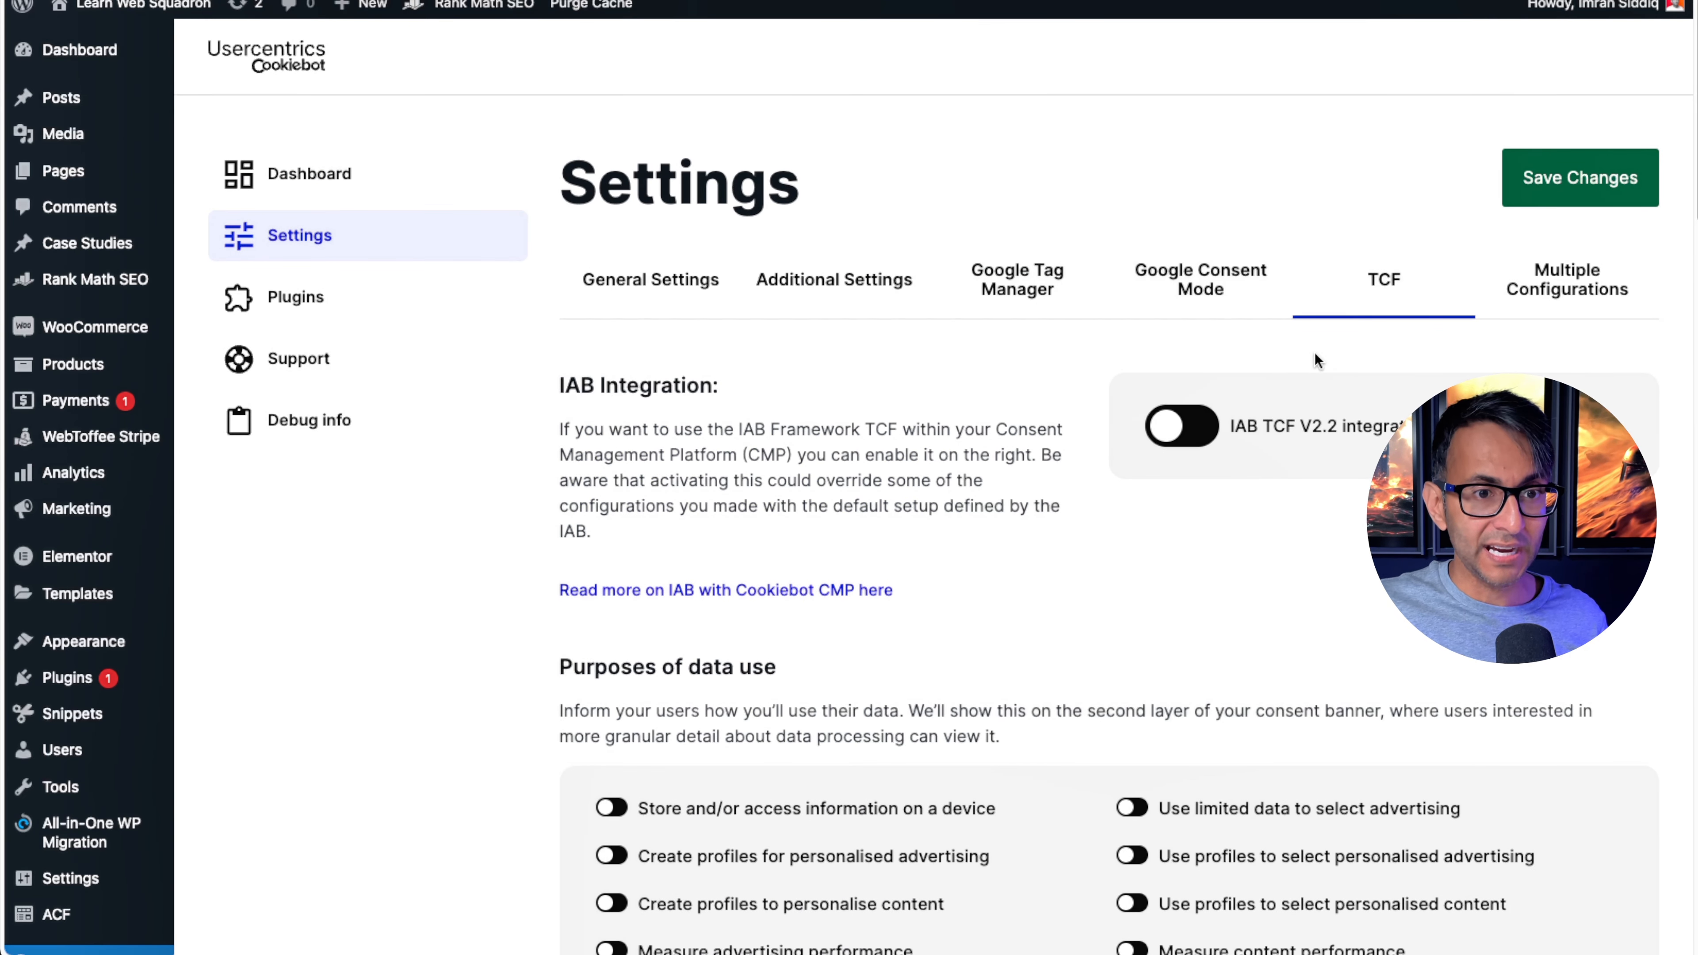
Step: On the live website, try the consent banner's Preferences and Statistics toggles and view its Details and About information
click(1385, 304)
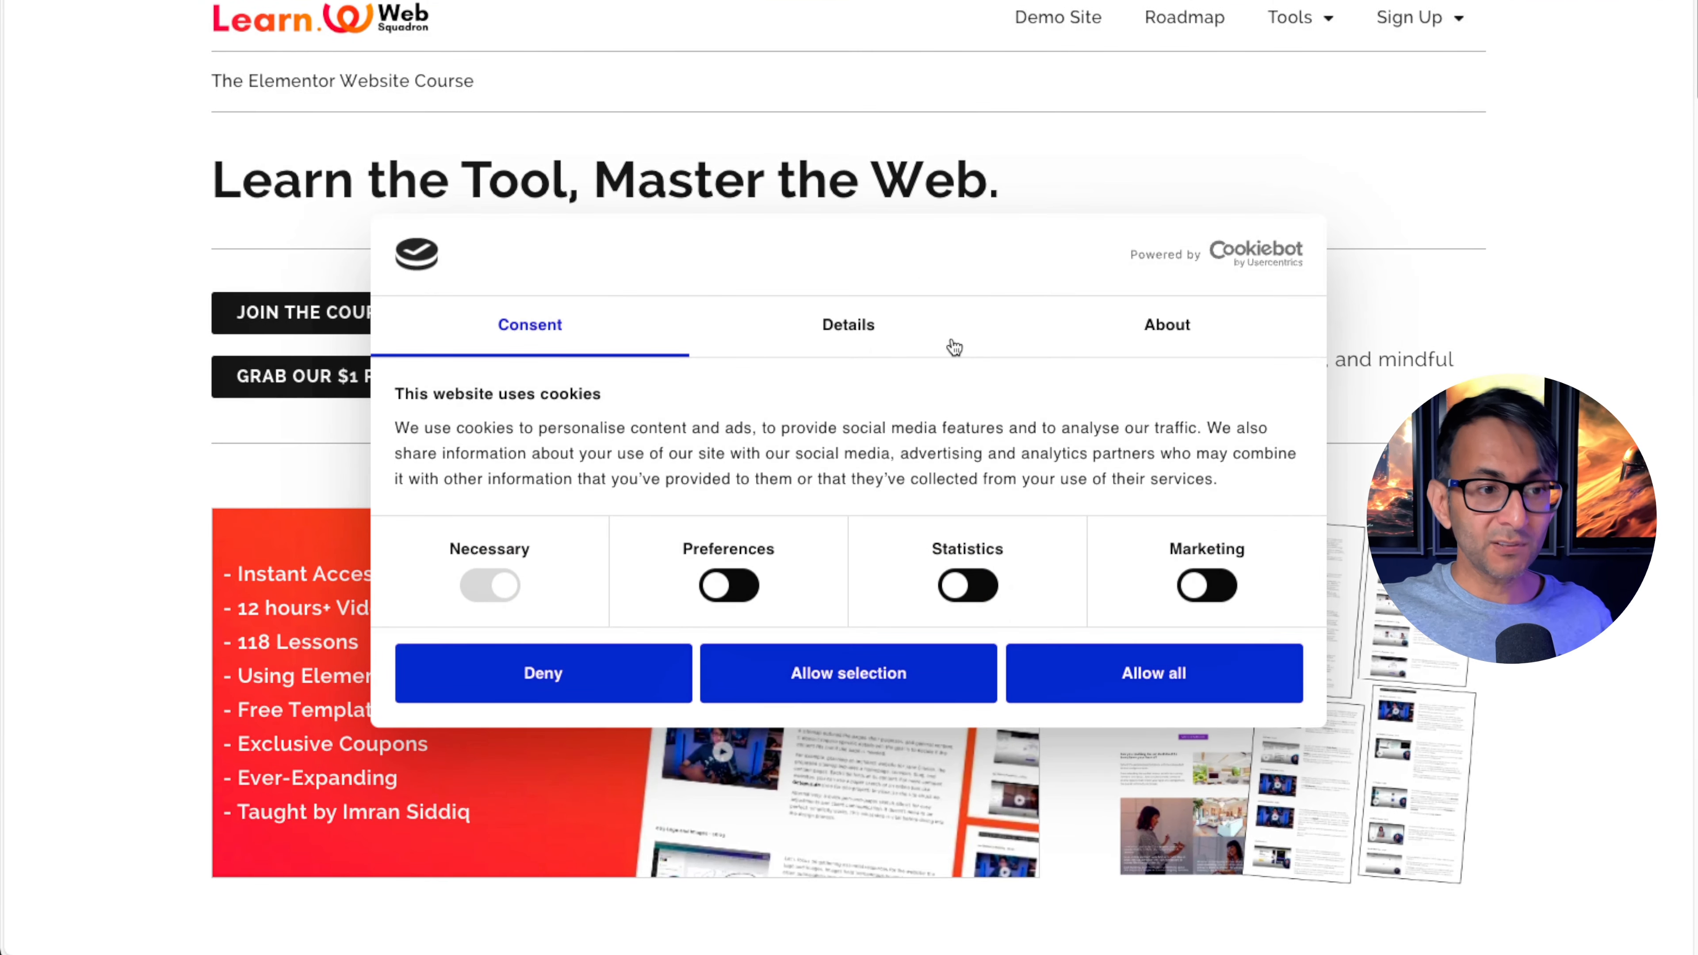
click(725, 585)
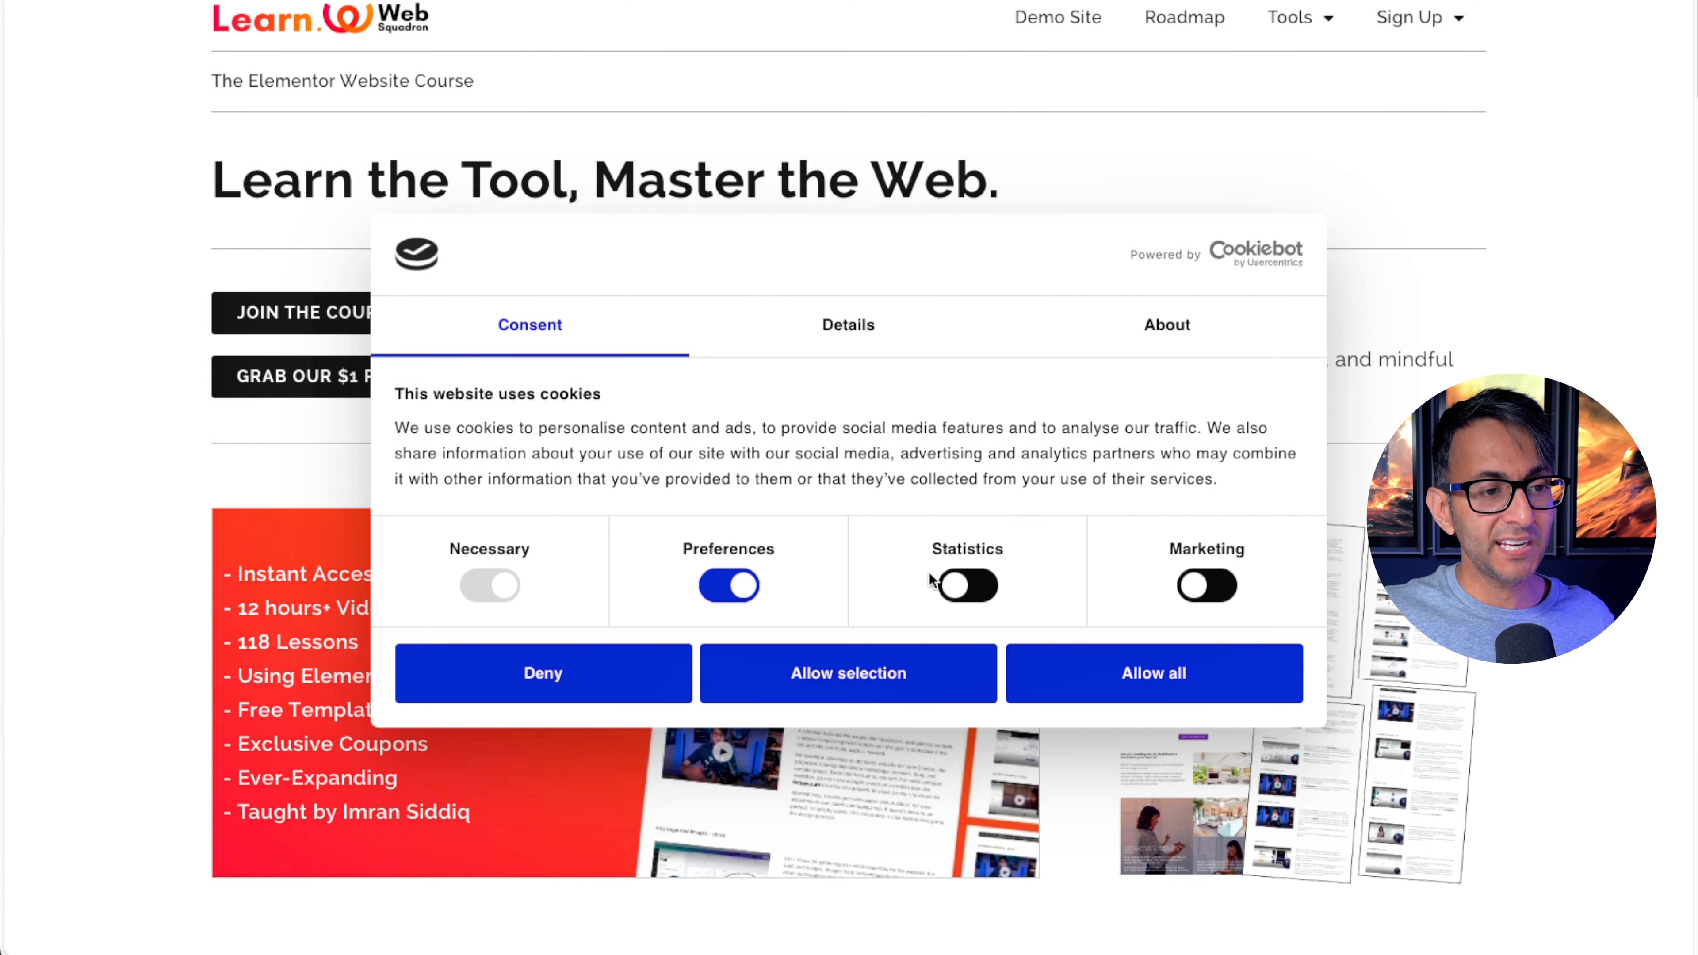
click(706, 597)
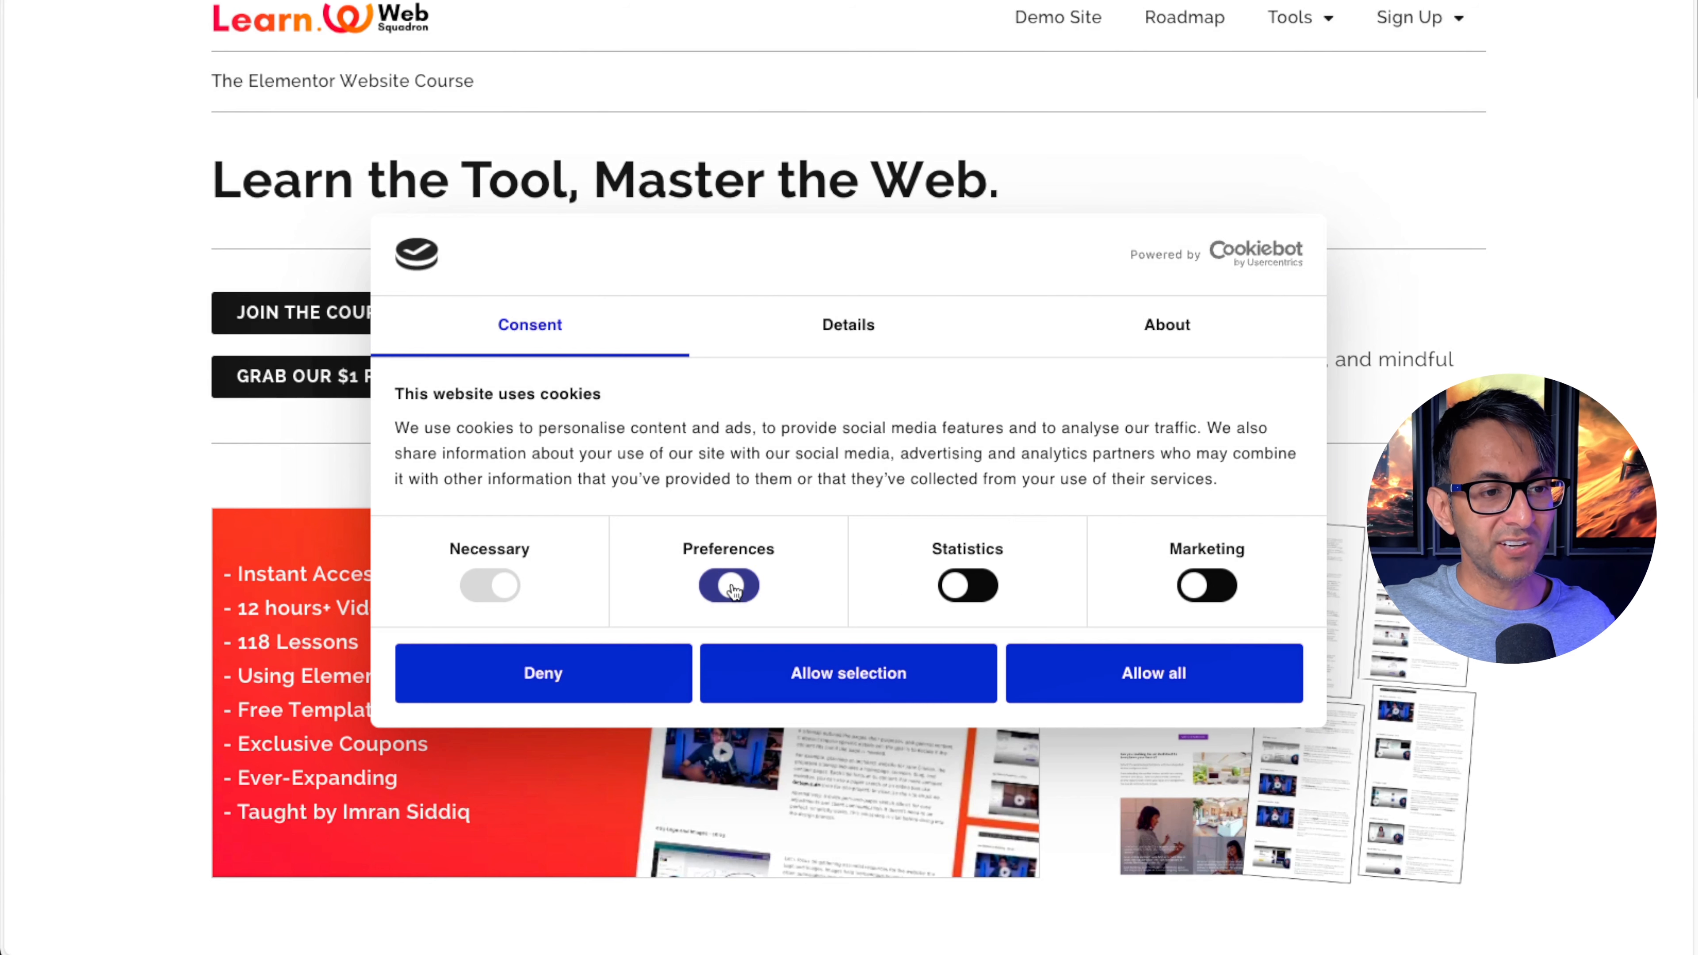
click(980, 594)
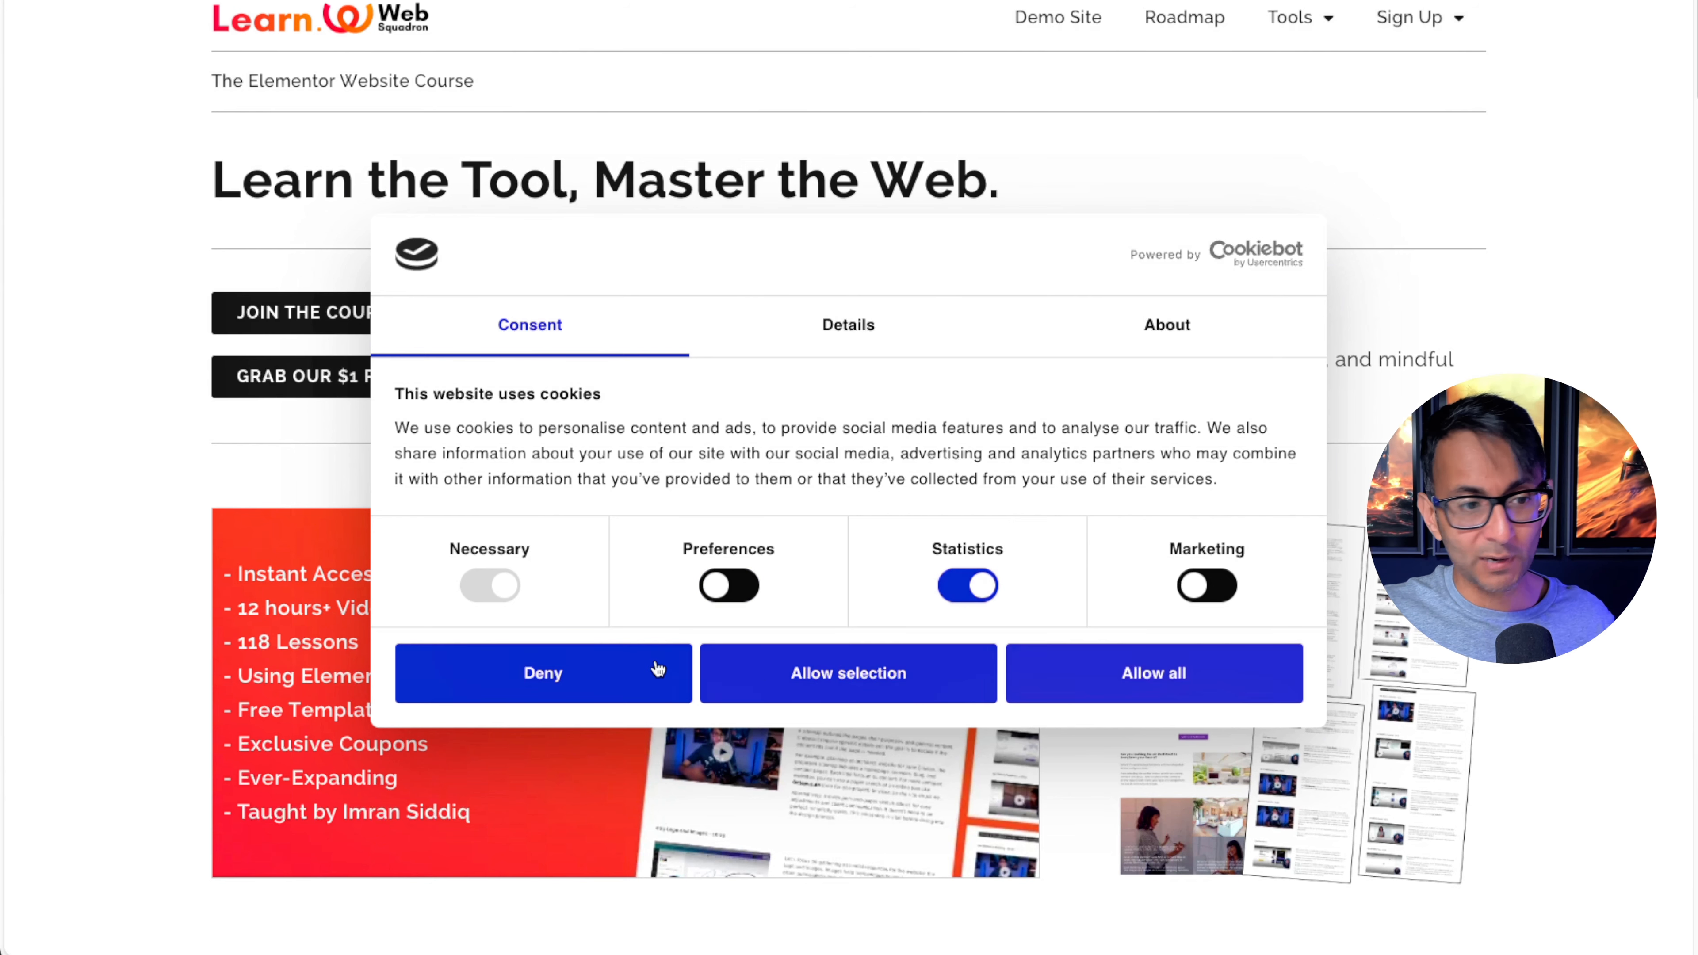
click(844, 326)
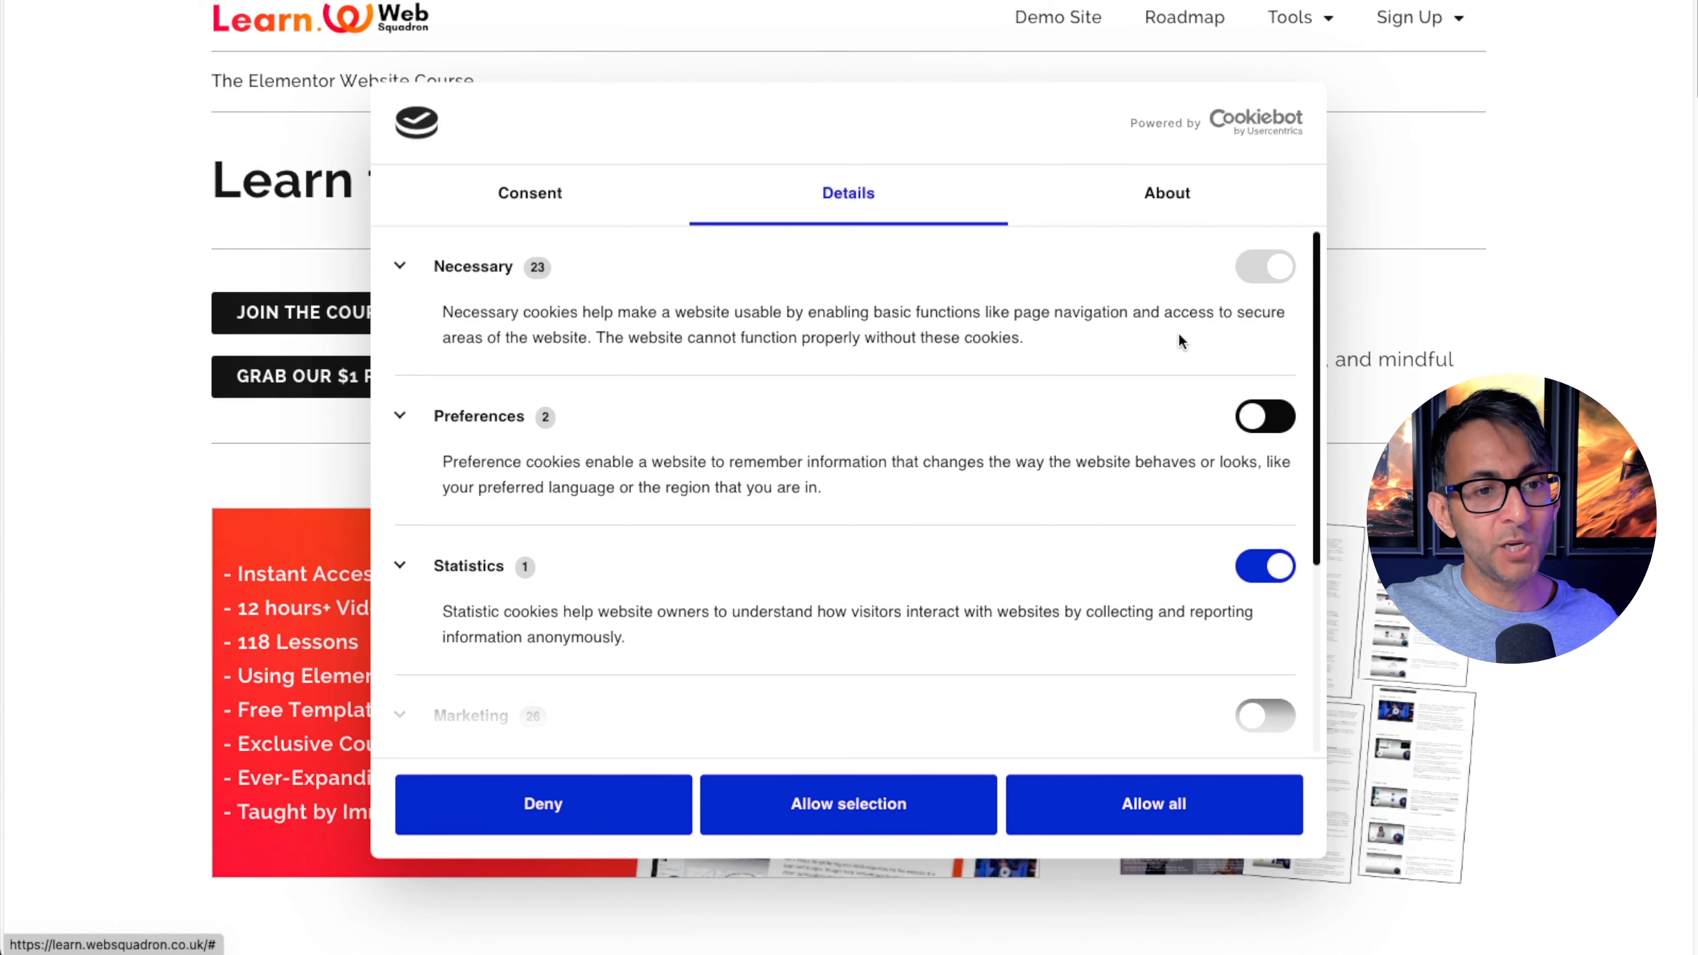
click(1151, 226)
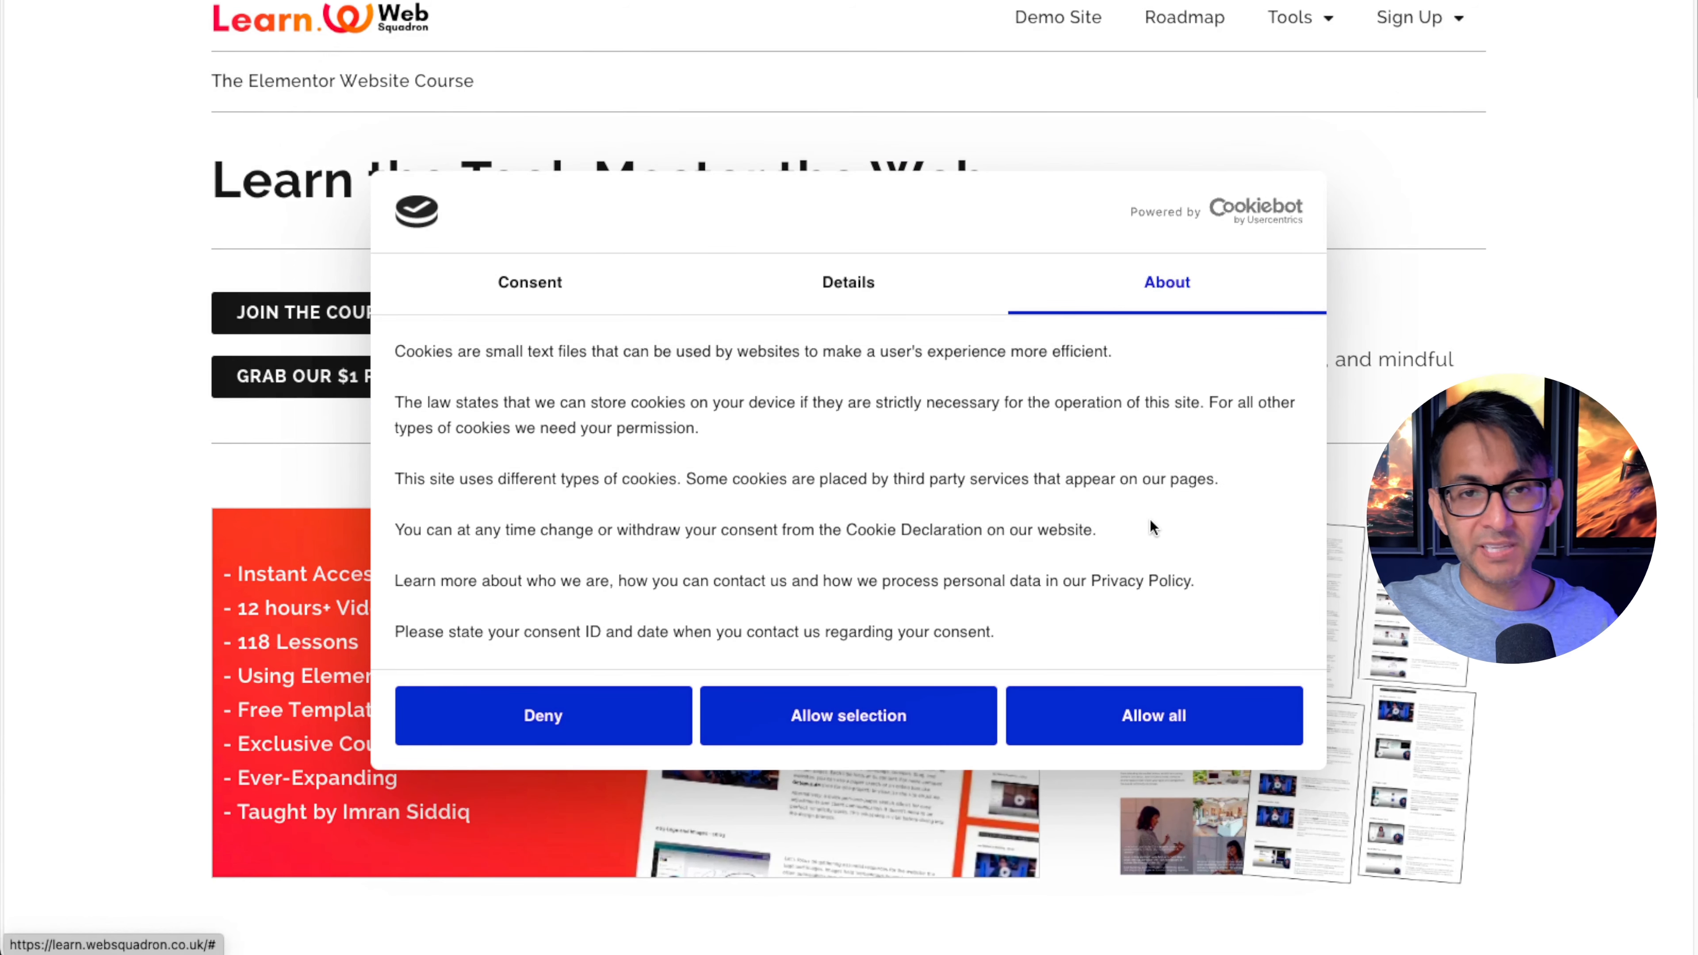
Step: Allow all cookies in the banner and check the current consent state in the site's cookie settings widget
click(1178, 714)
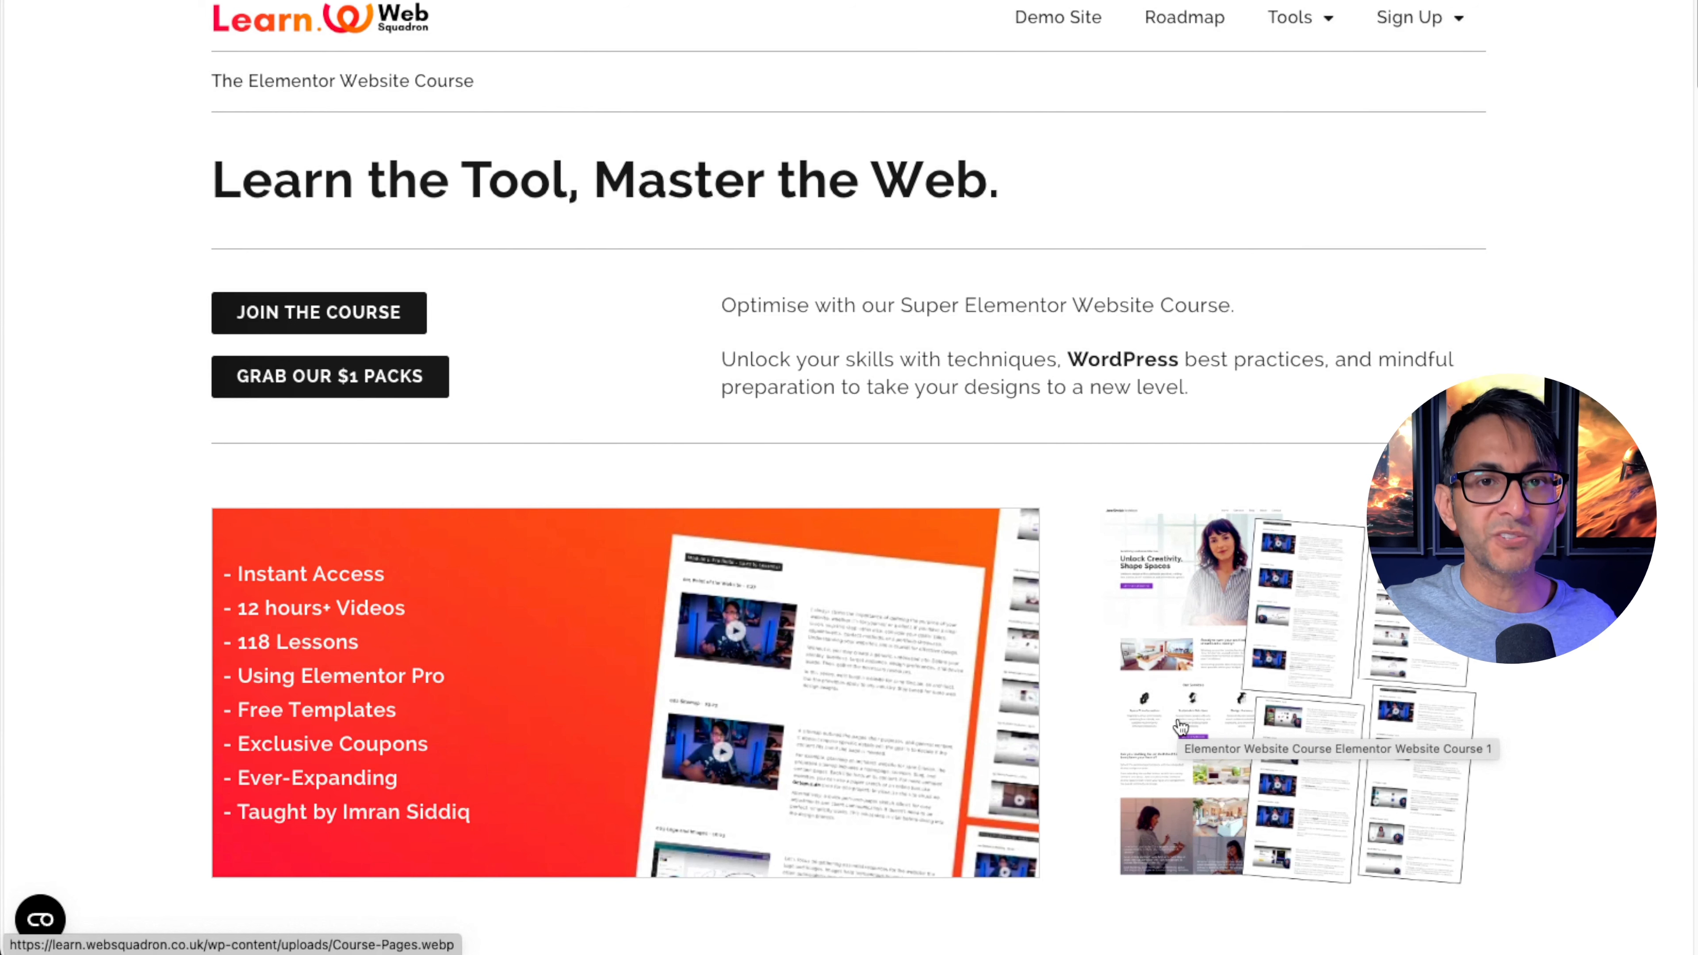
click(41, 922)
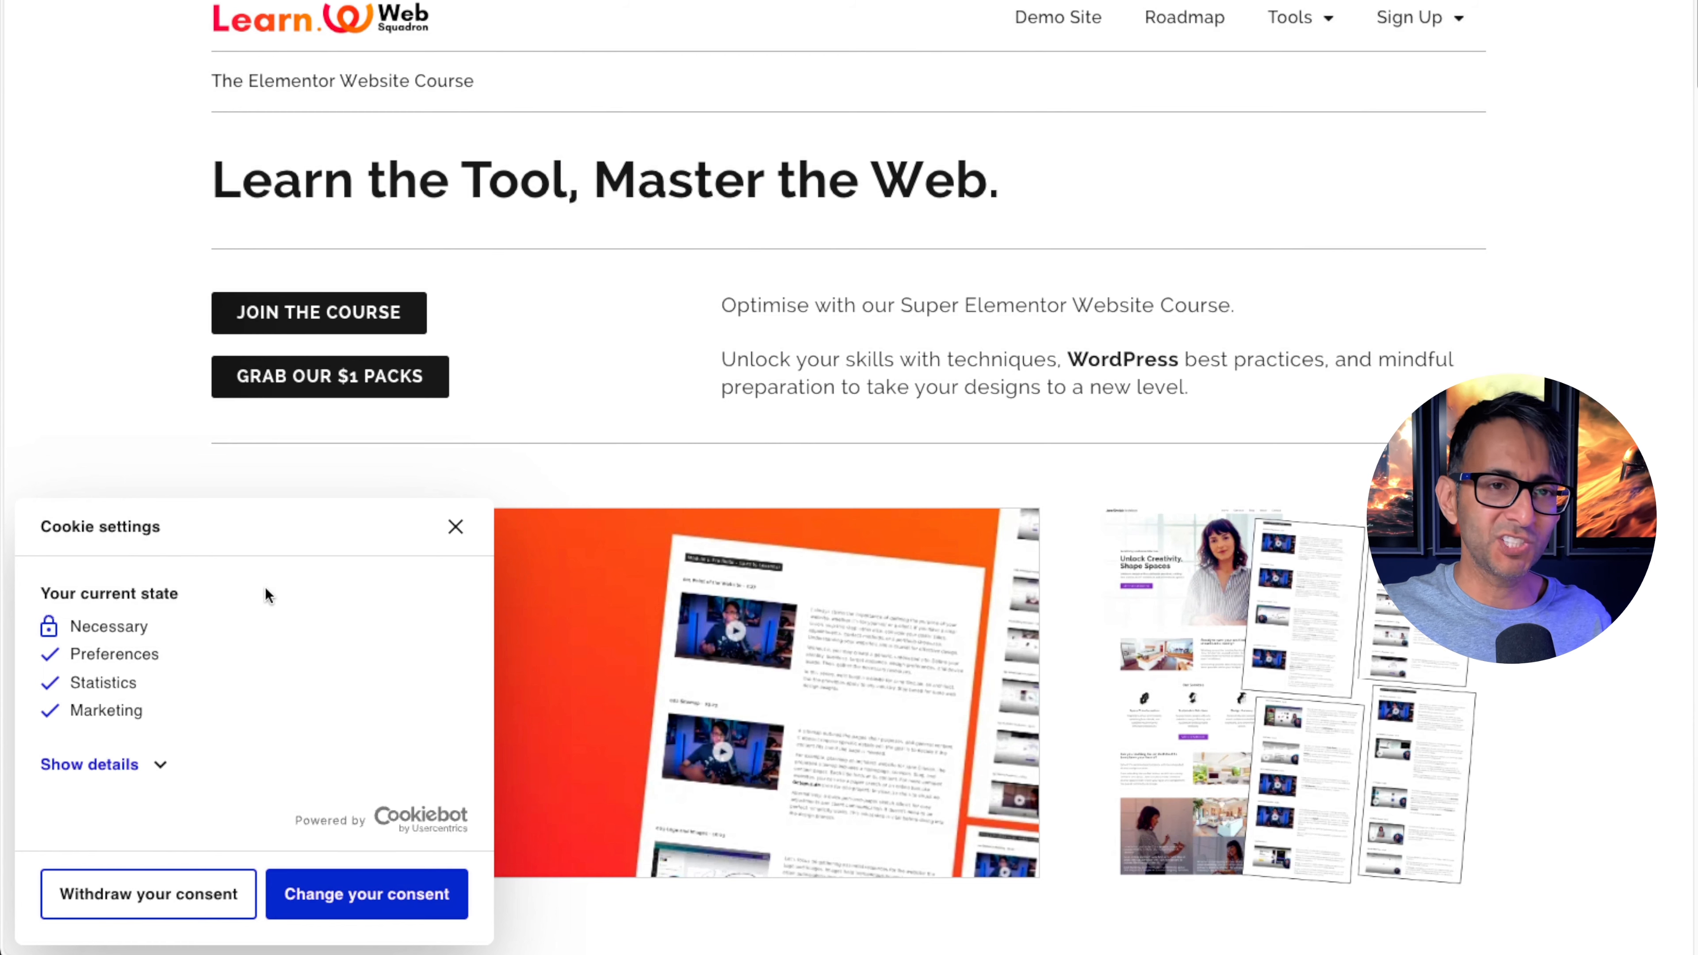
click(455, 526)
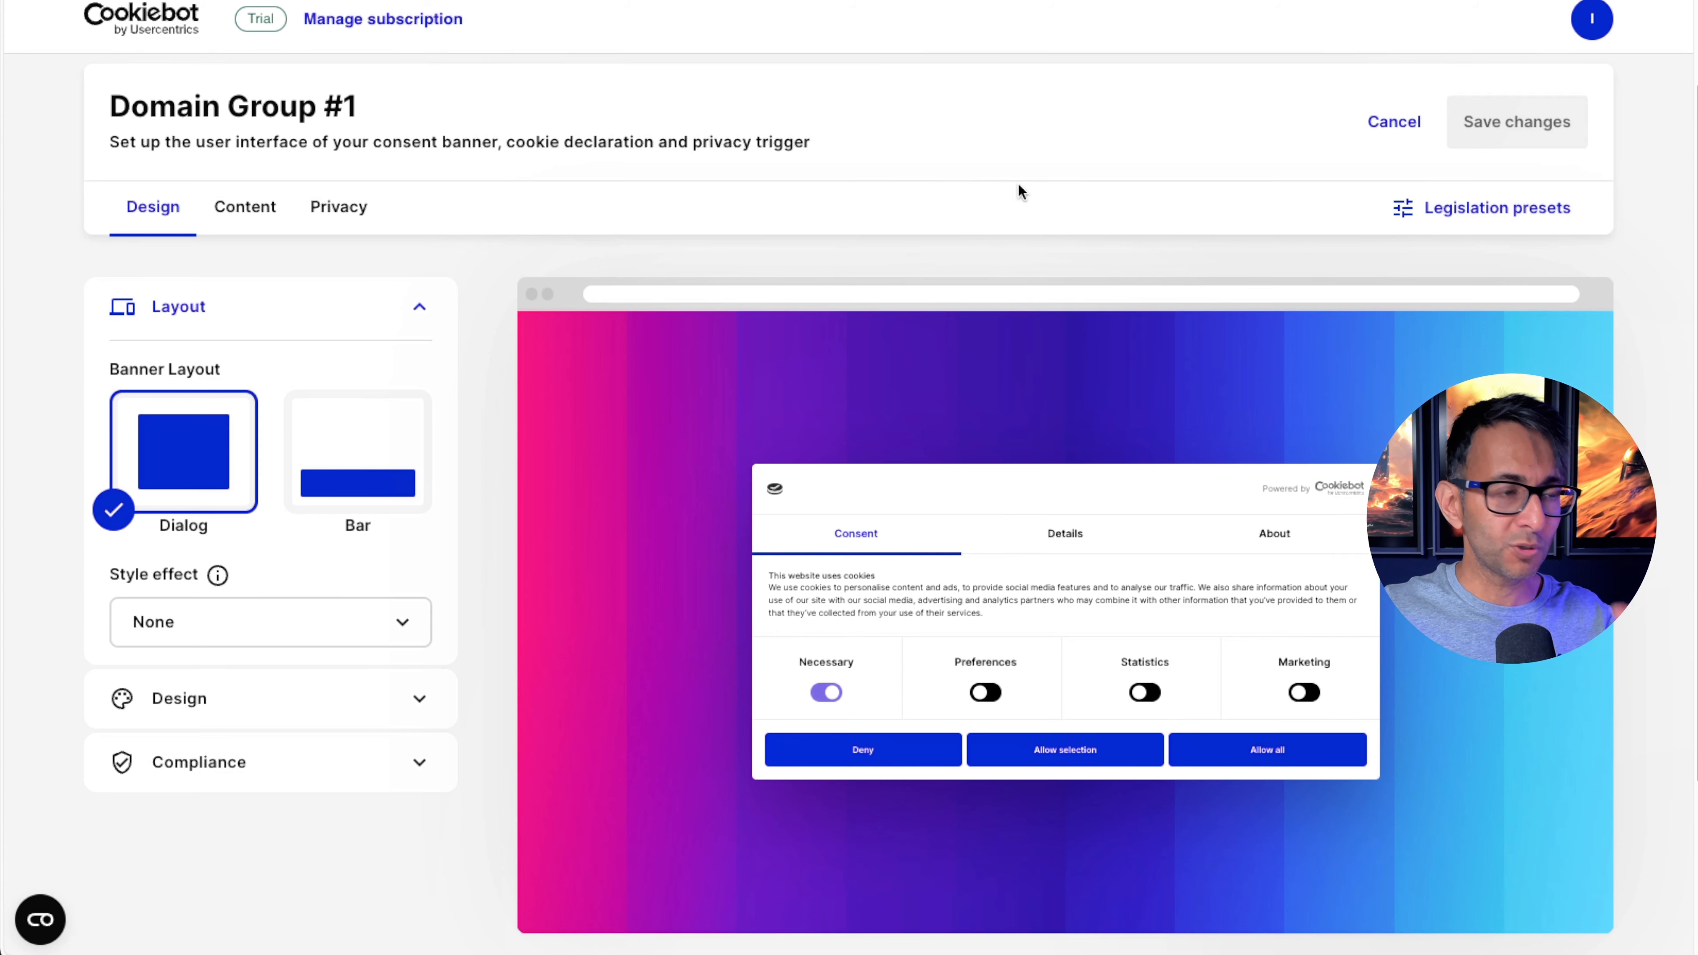
Step: In Cookiebot's Domain Group #1 privacy settings, switch the privacy button off and back on and set its position to Top Left
click(342, 223)
click(387, 468)
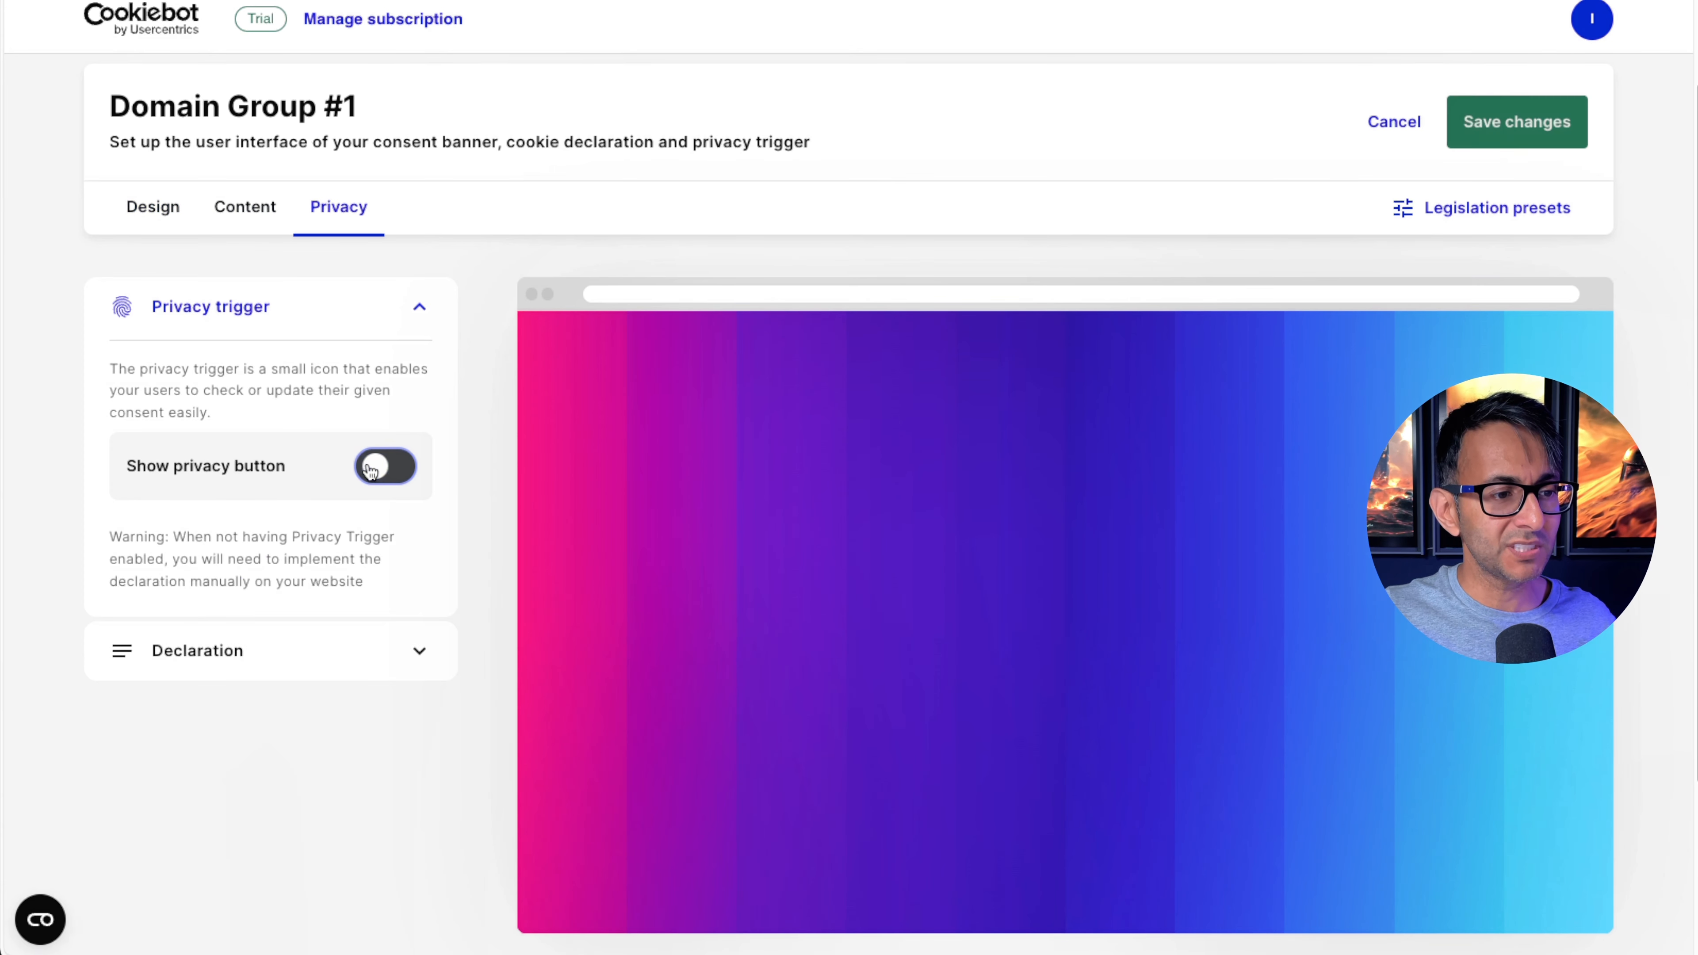
click(391, 477)
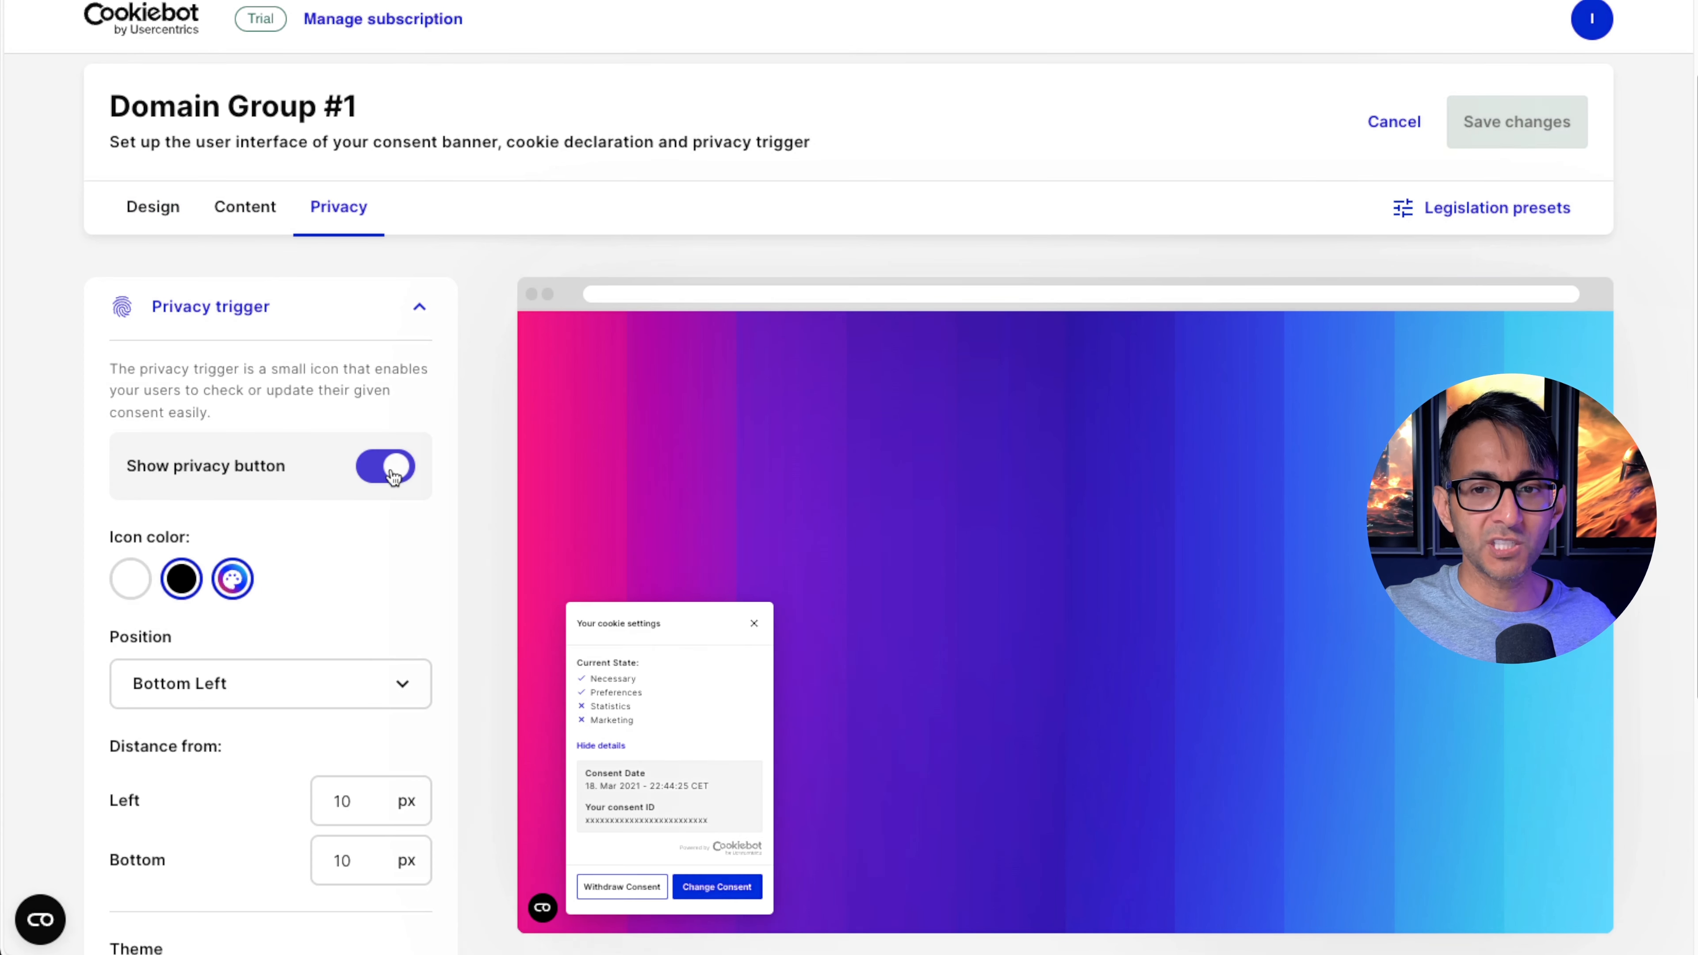
click(310, 683)
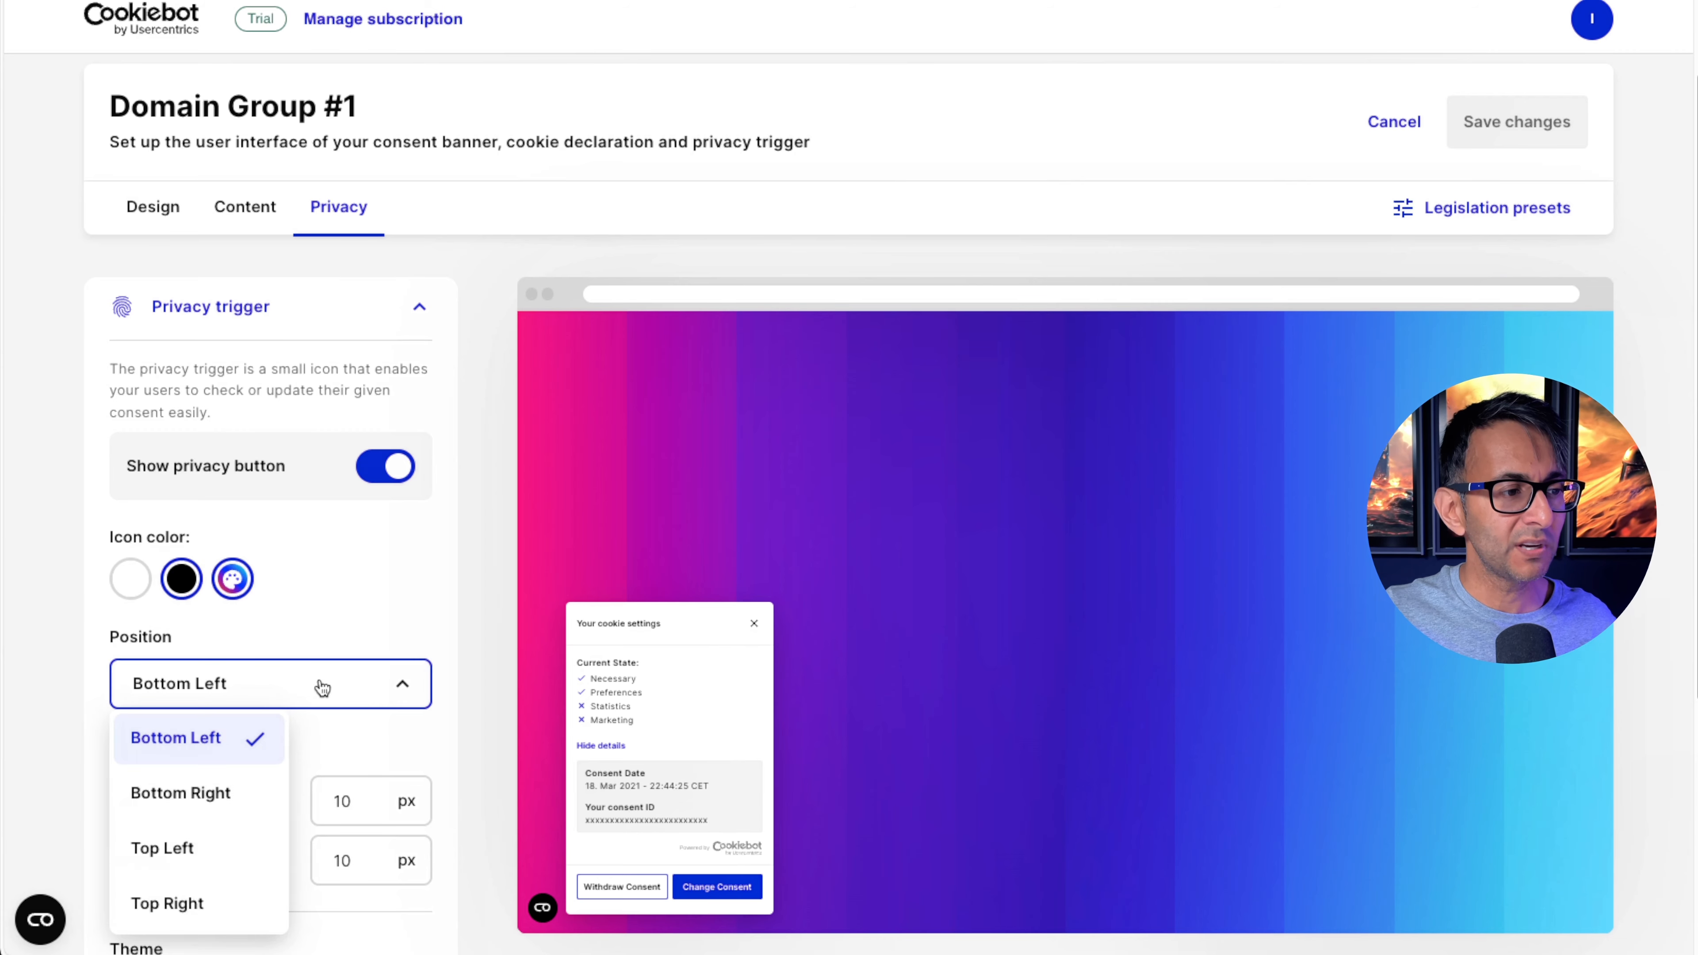
click(222, 856)
scroll(331, 694, down, 1)
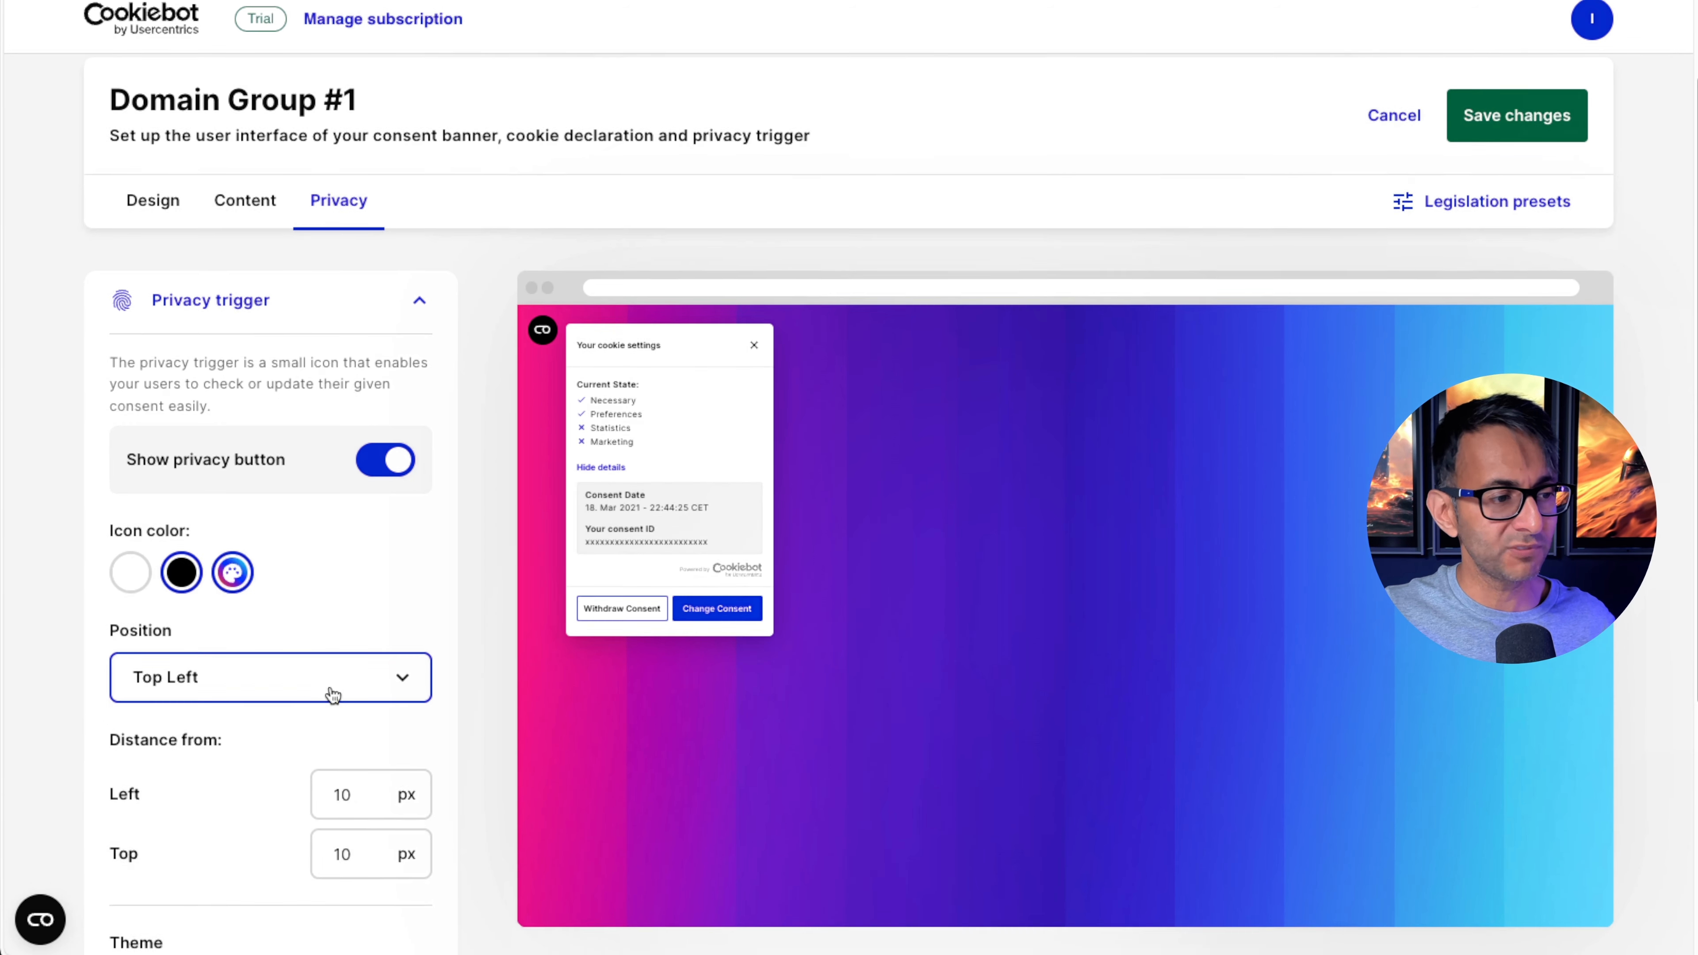
Step: Set the privacy trigger's theme to Dark
scroll(332, 696, down, 4)
click(366, 705)
click(222, 810)
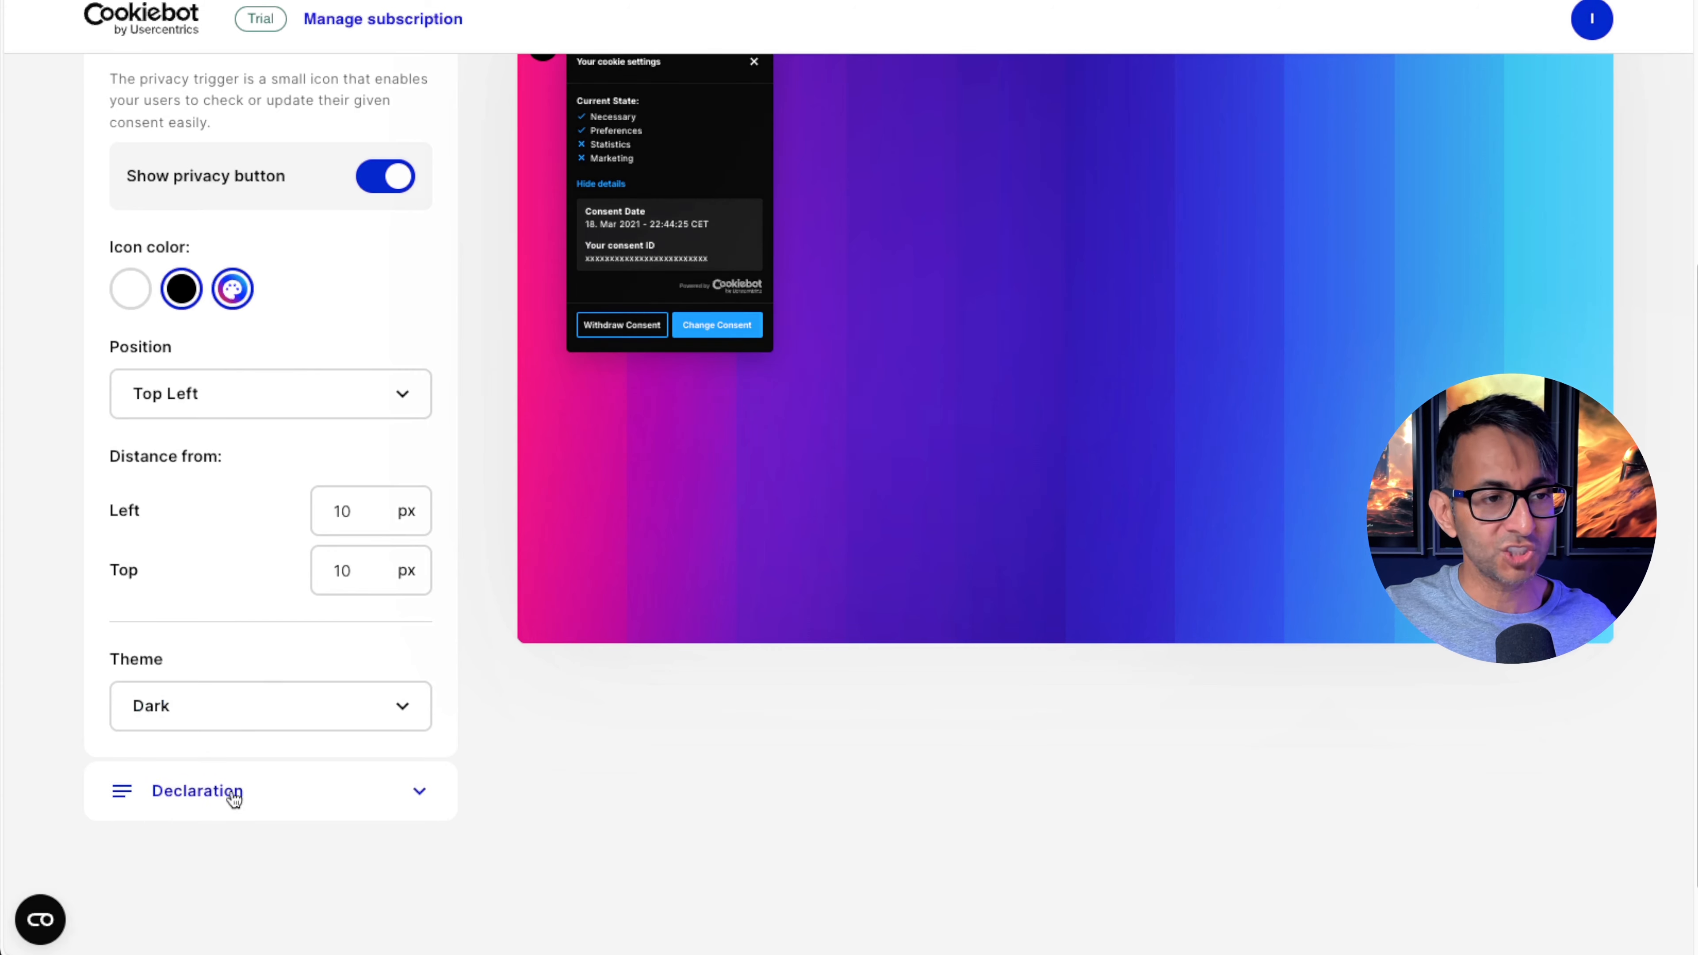
scroll(883, 512, up, 3)
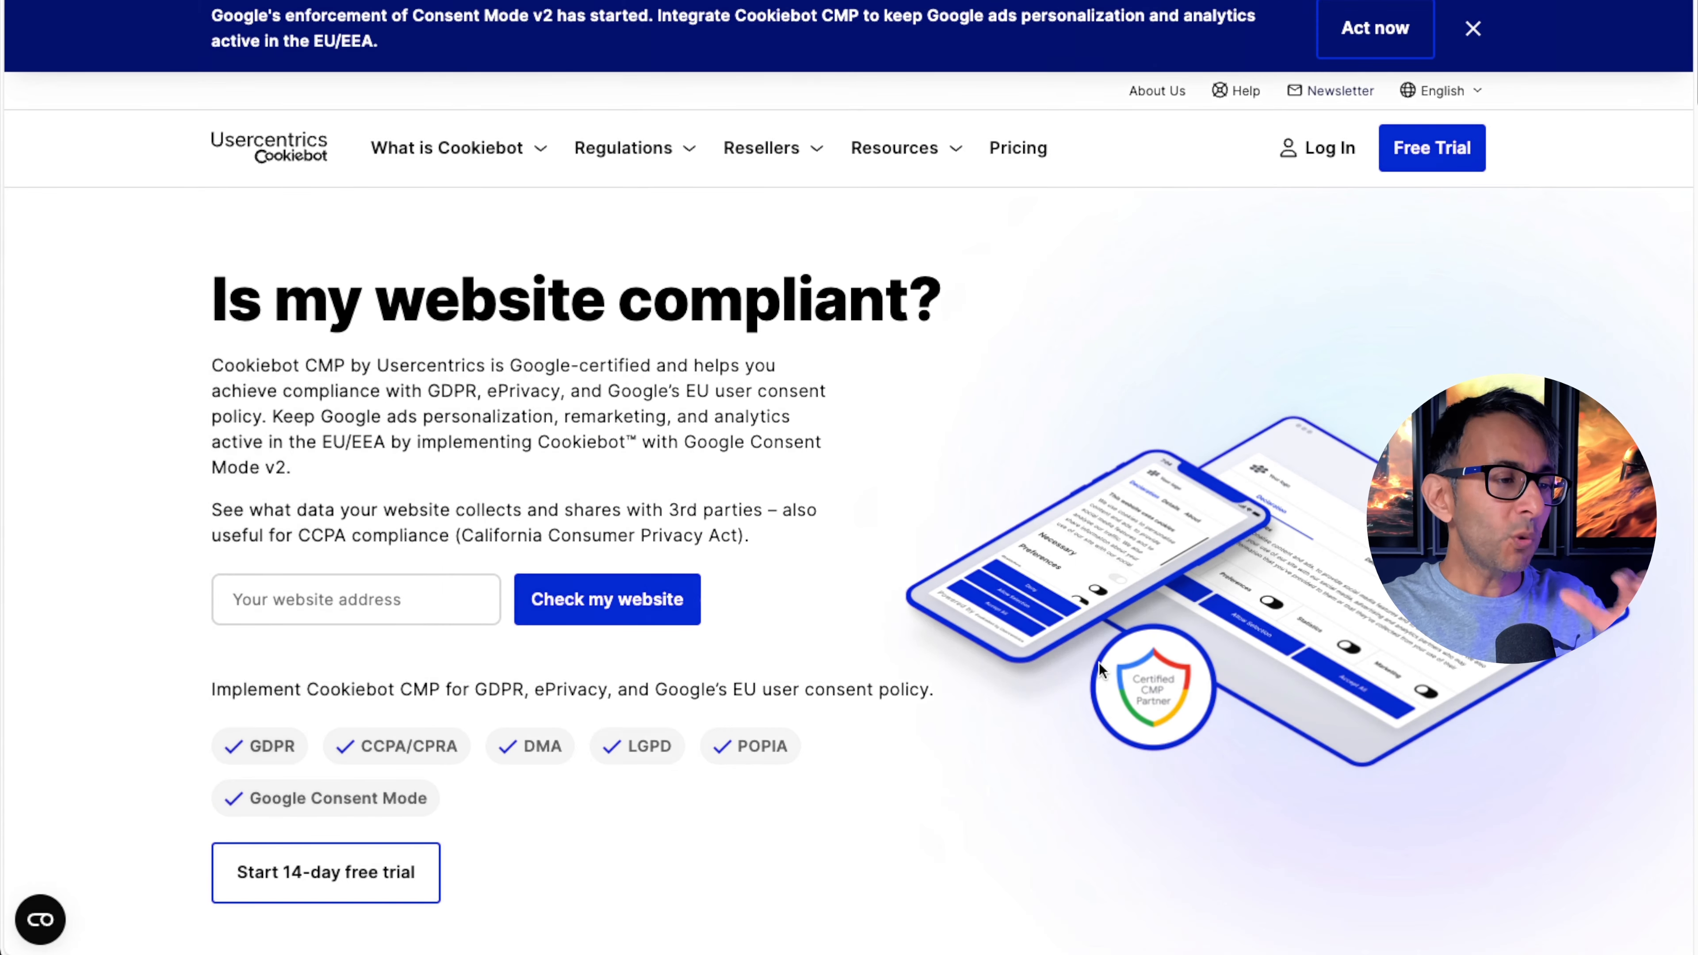